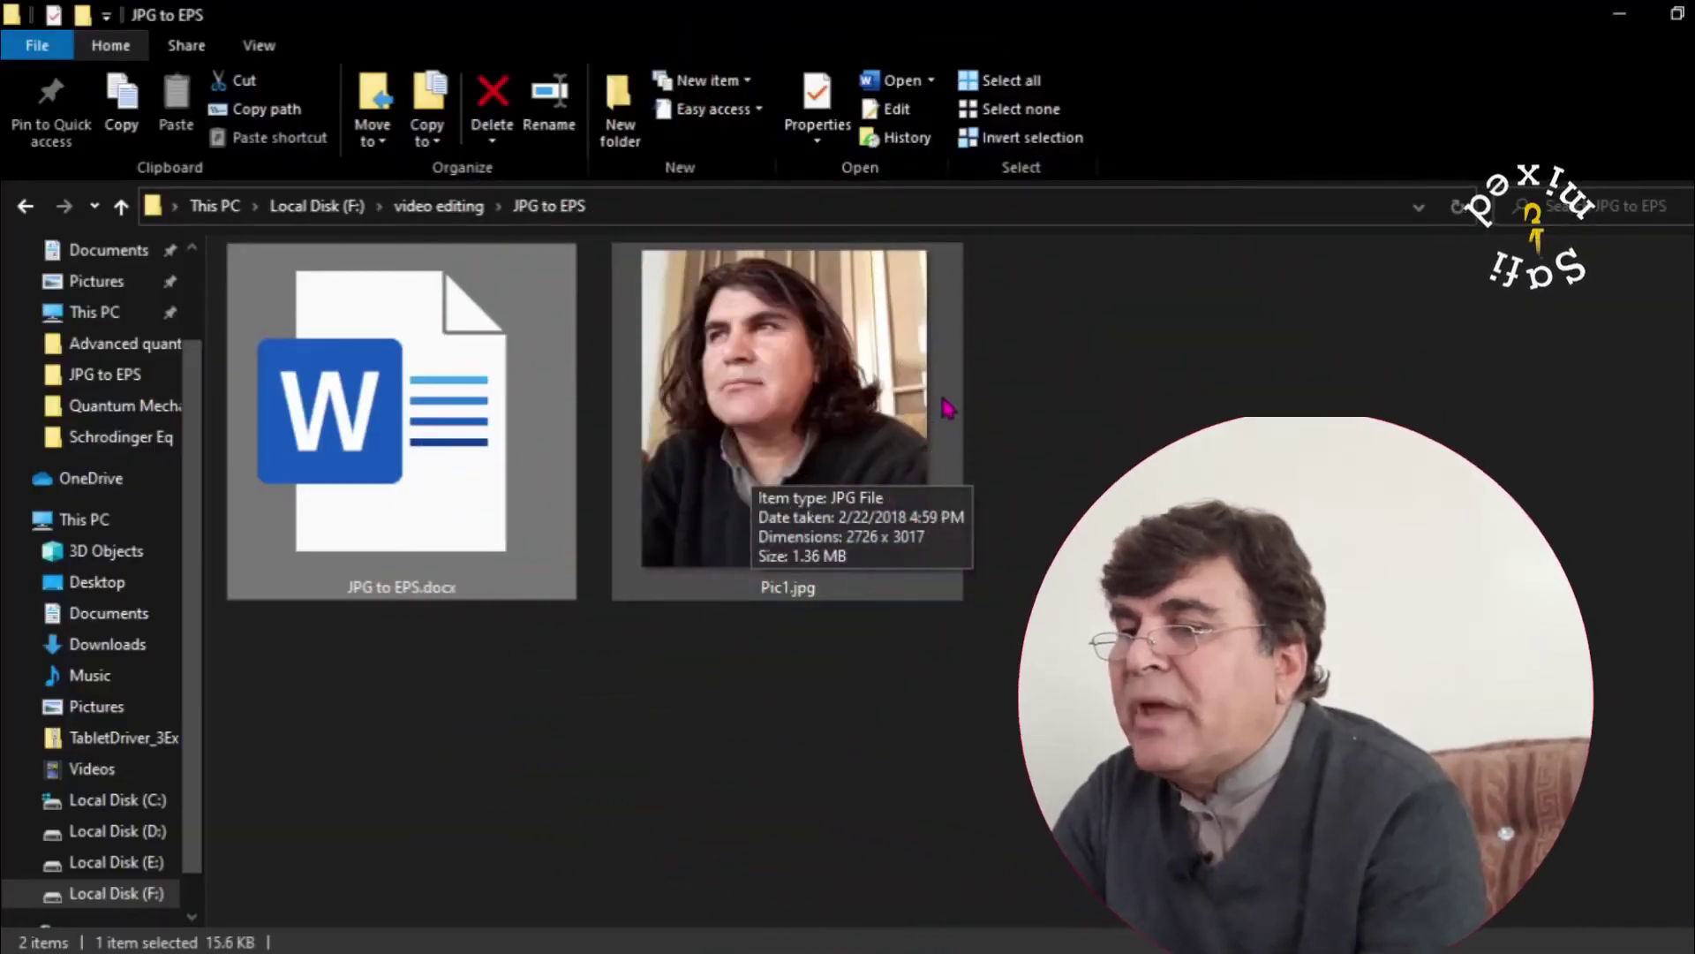
# Check Pic1.jpg's properties (1.36 MB JPG), then deselect the file.
pyautogui.click(795, 480)
pyautogui.rightClick(797, 480)
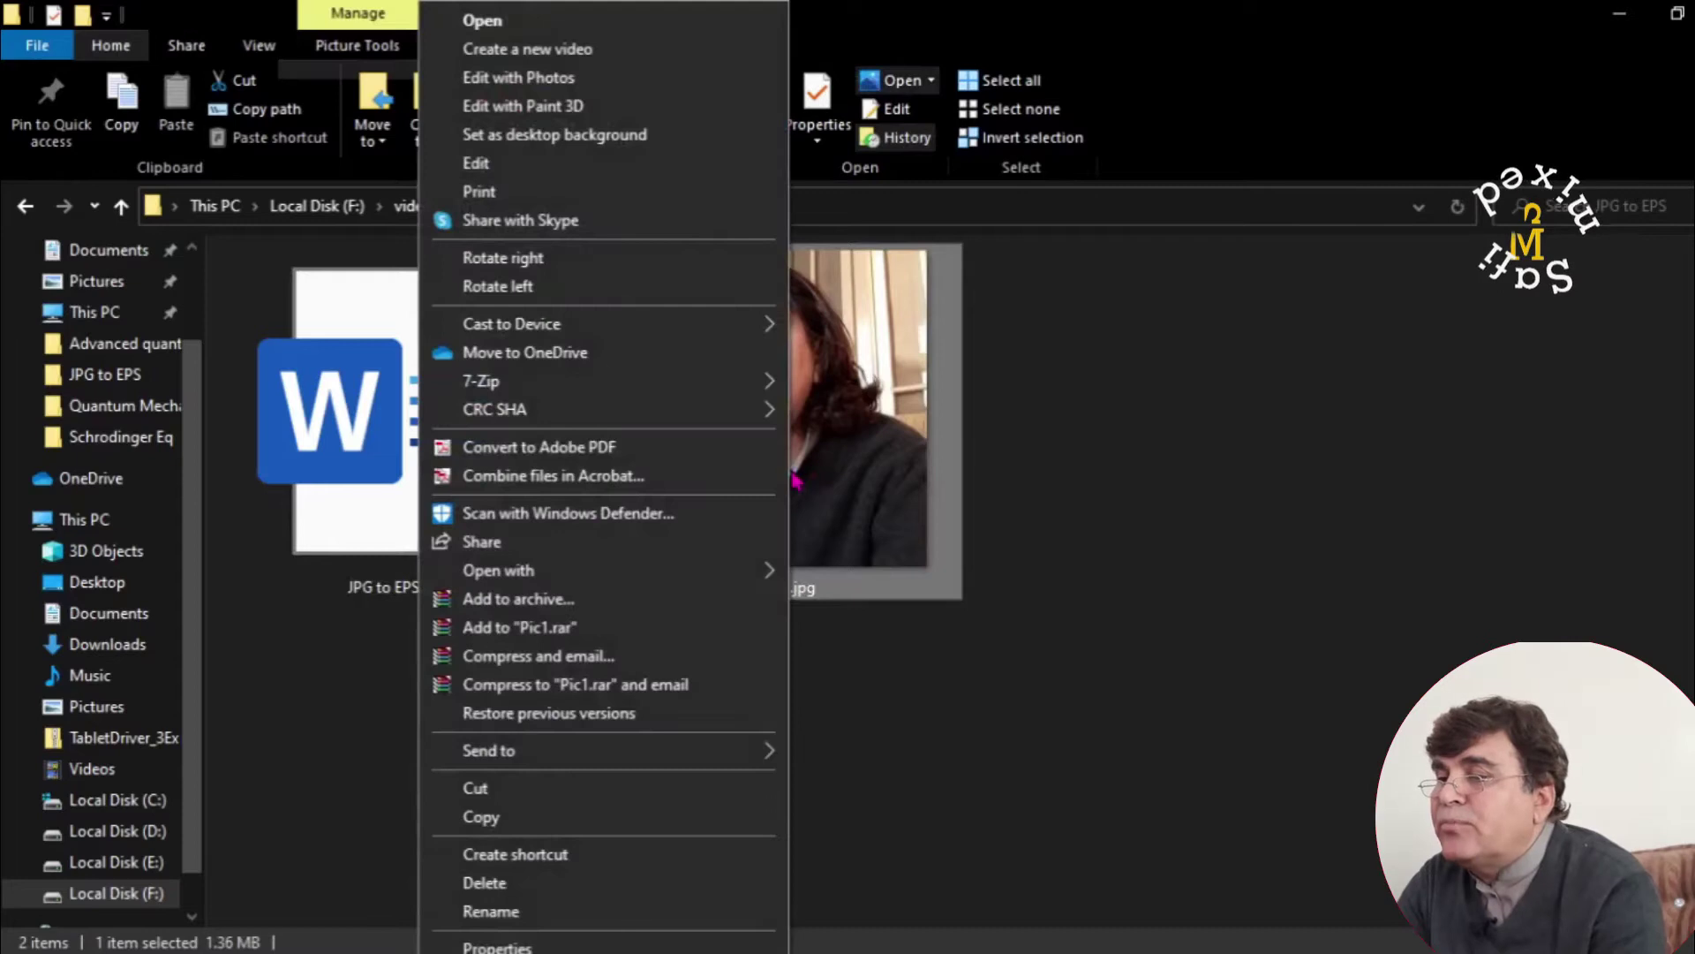
pyautogui.click(495, 946)
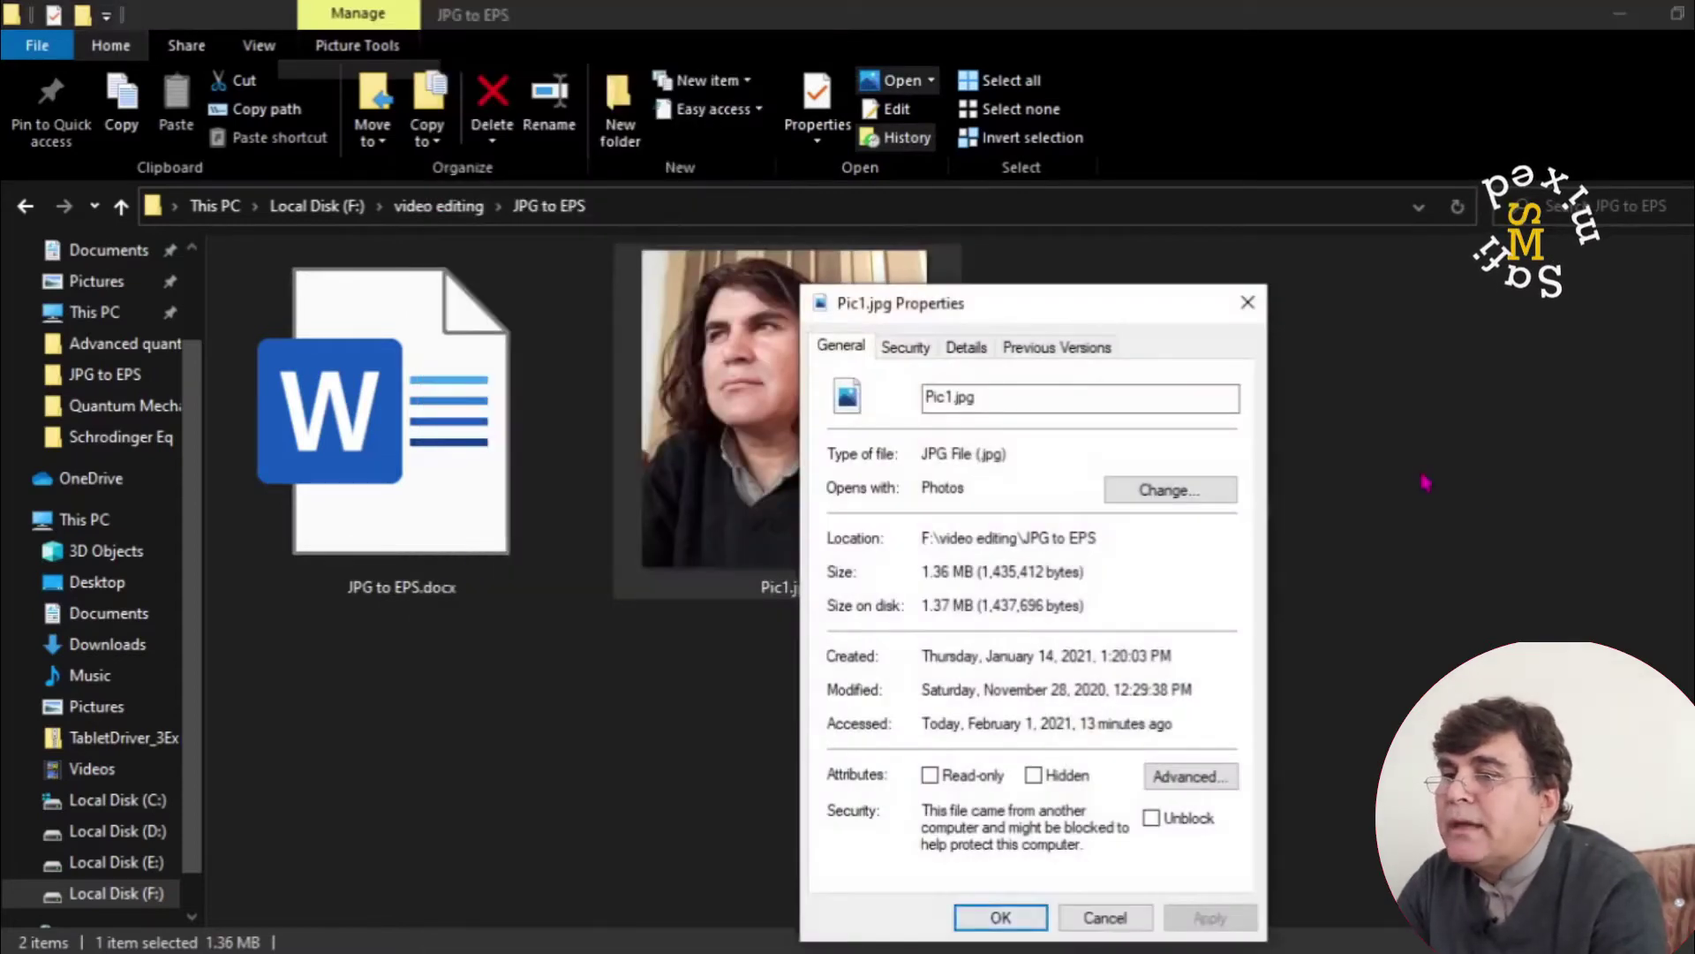
pyautogui.click(1002, 918)
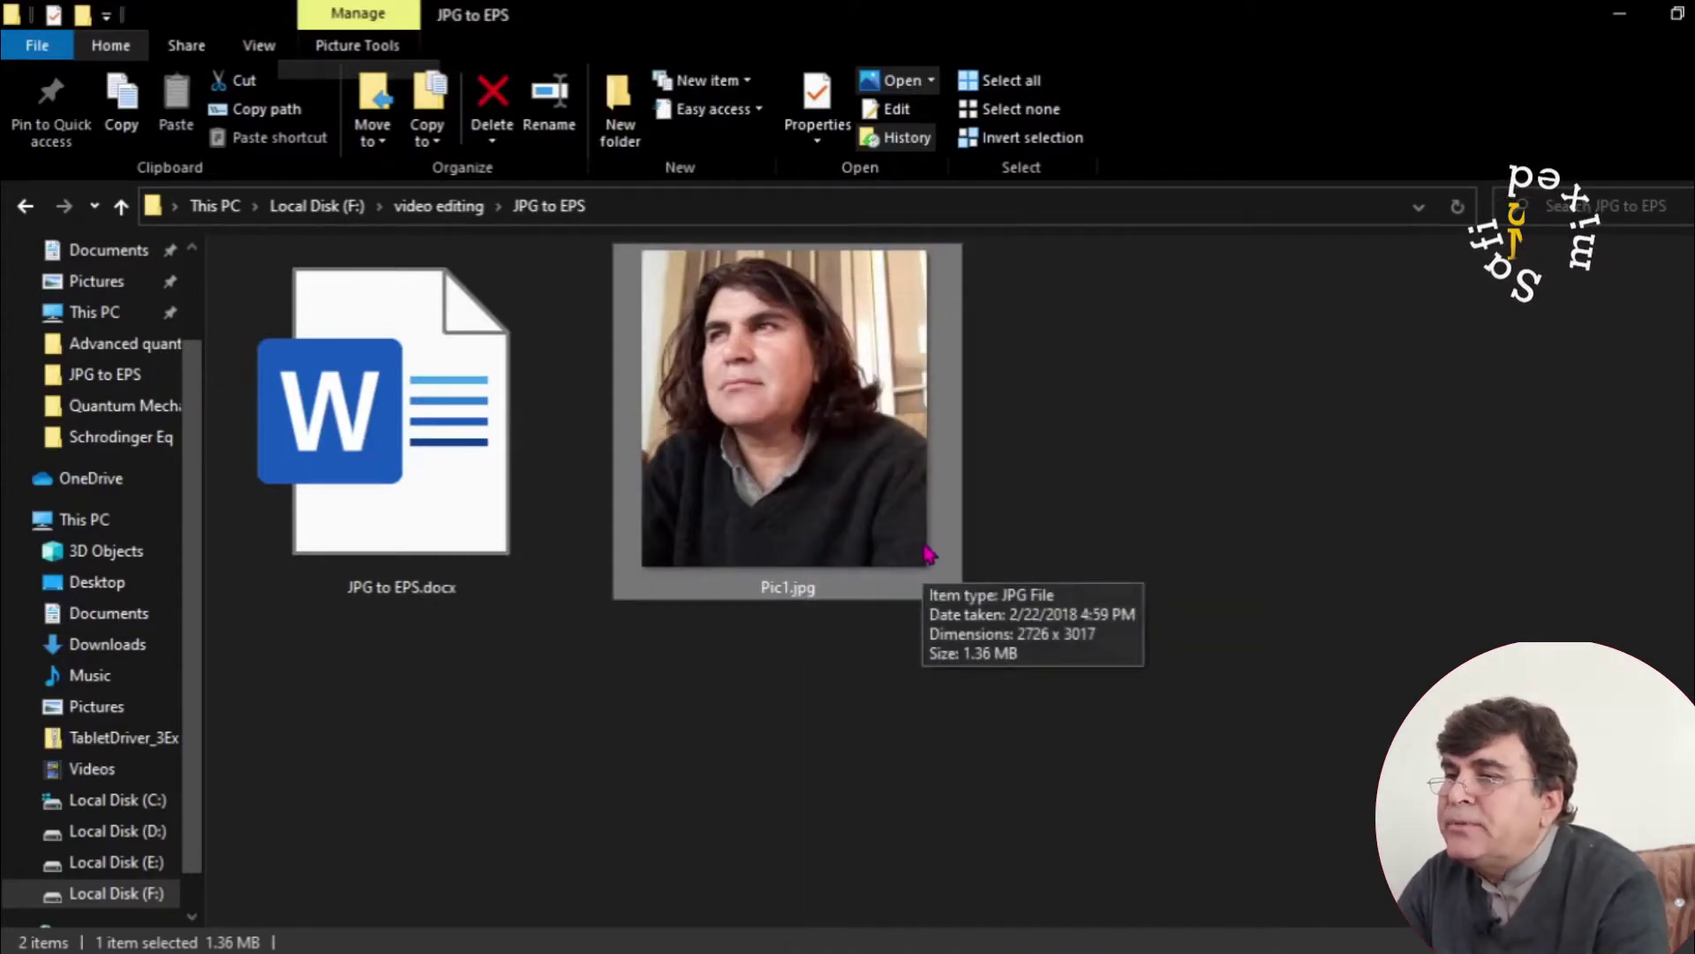
pyautogui.click(770, 623)
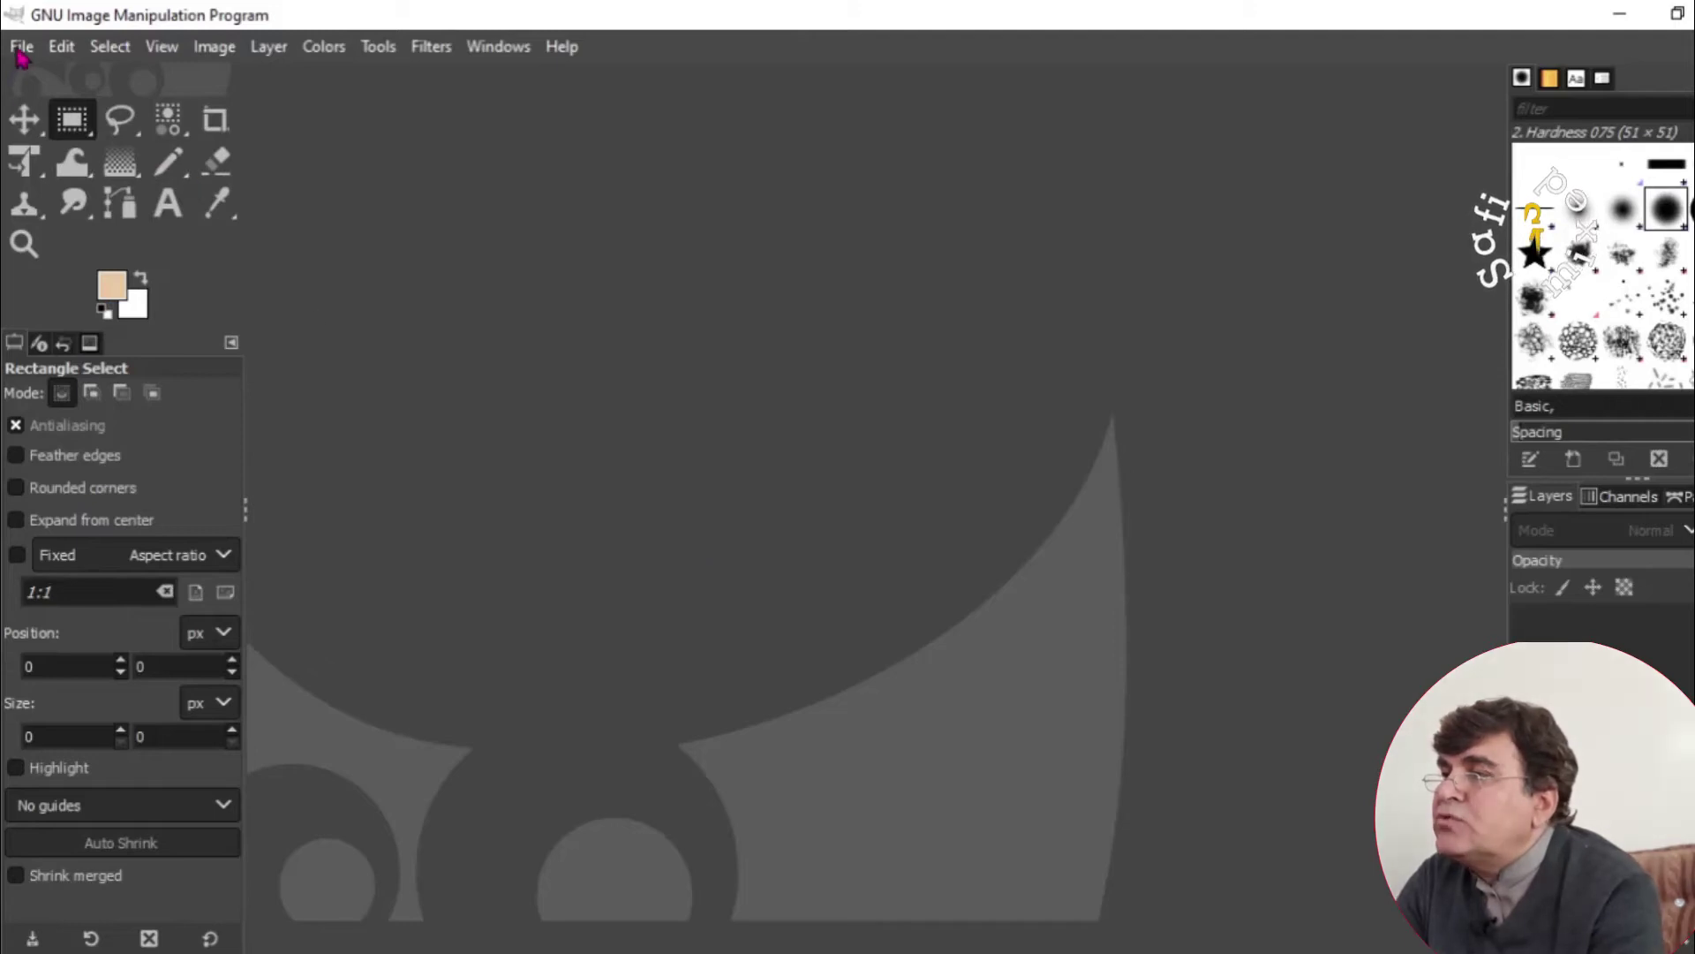
# Create a new untitled white image at the default 1920×1080 px size.
pyautogui.click(21, 50)
pyautogui.click(21, 49)
pyautogui.click(22, 49)
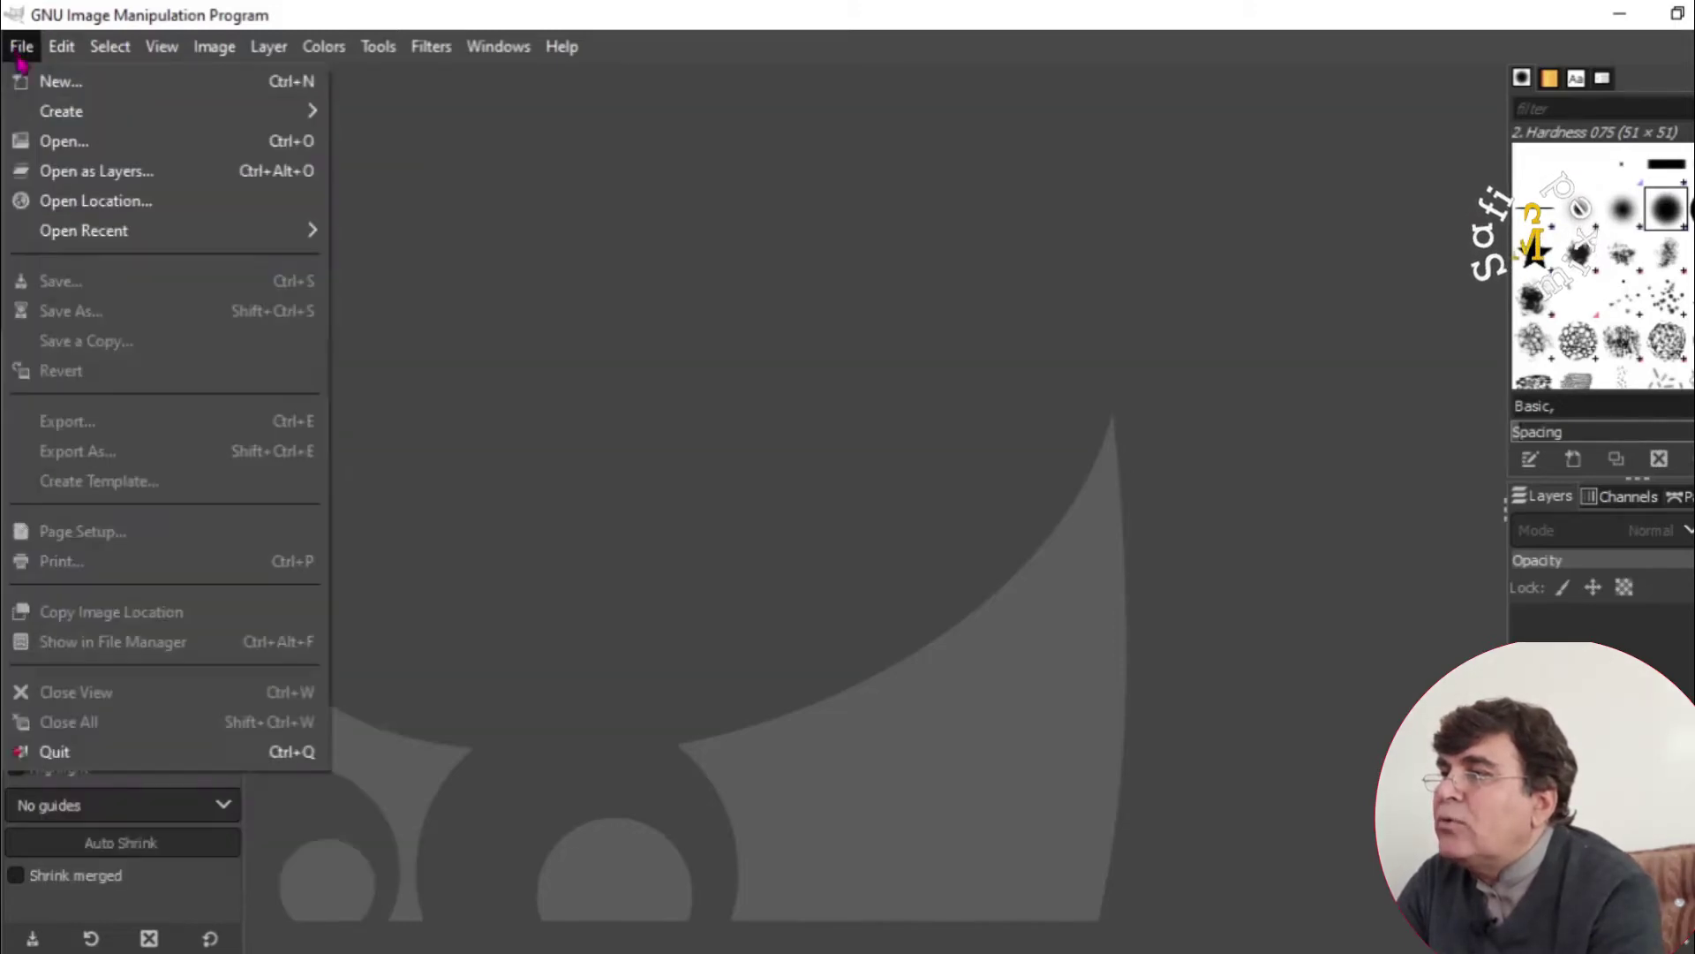
pyautogui.click(98, 89)
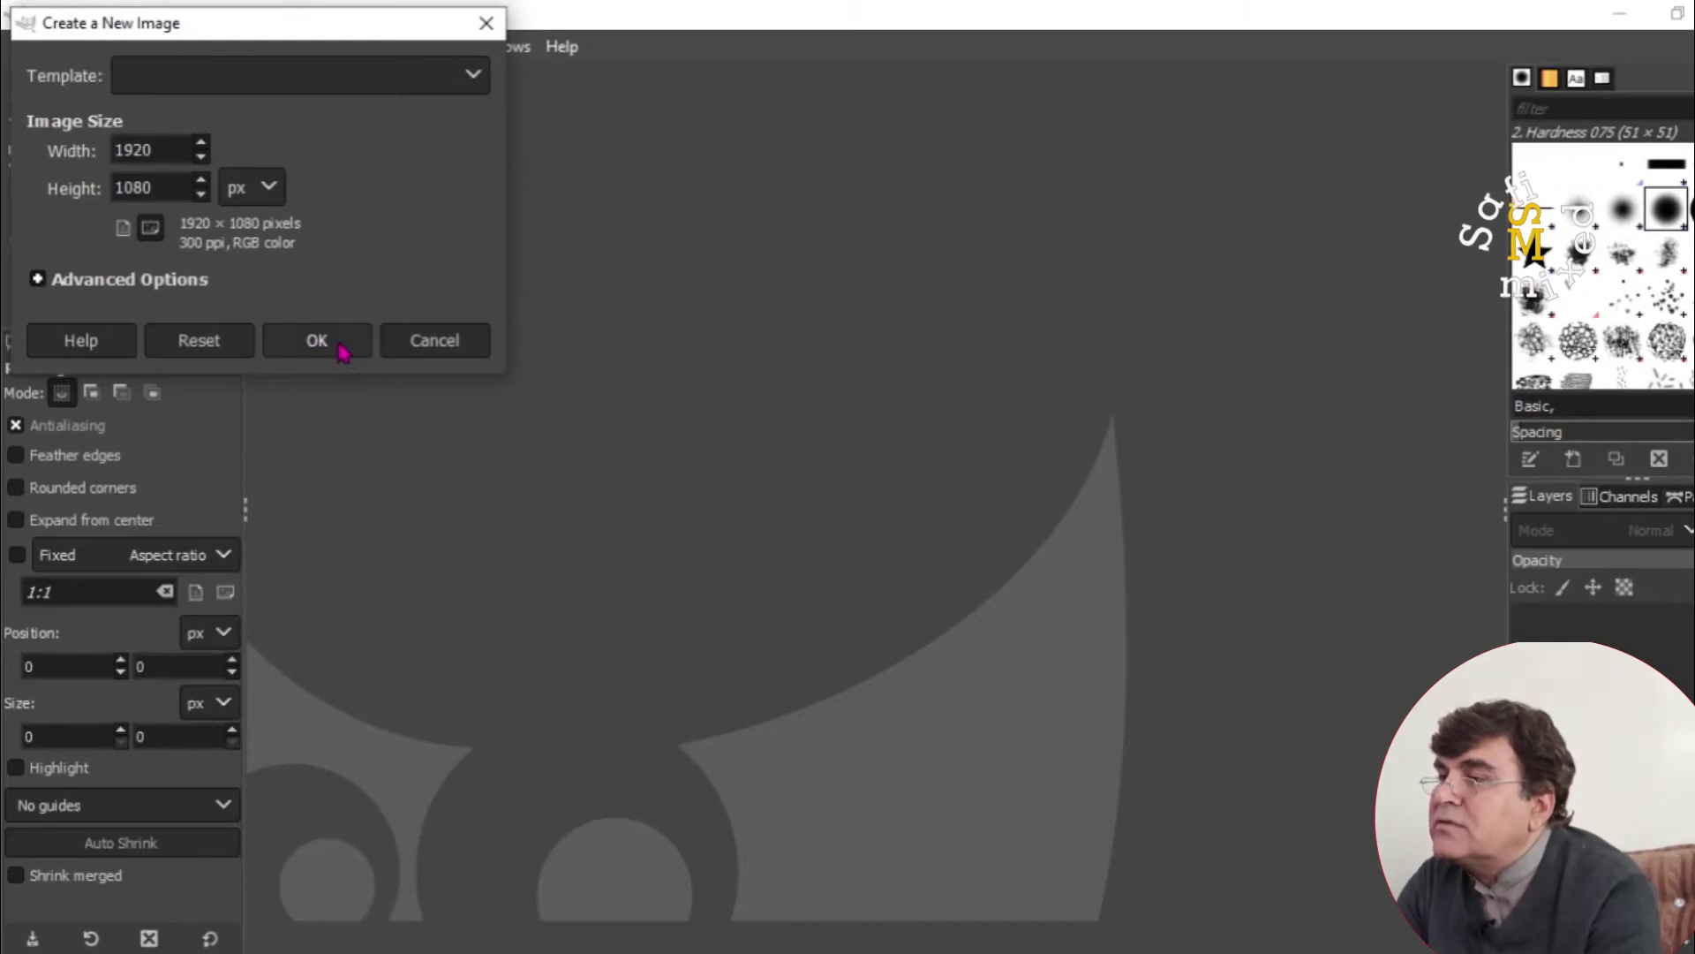
pyautogui.click(342, 354)
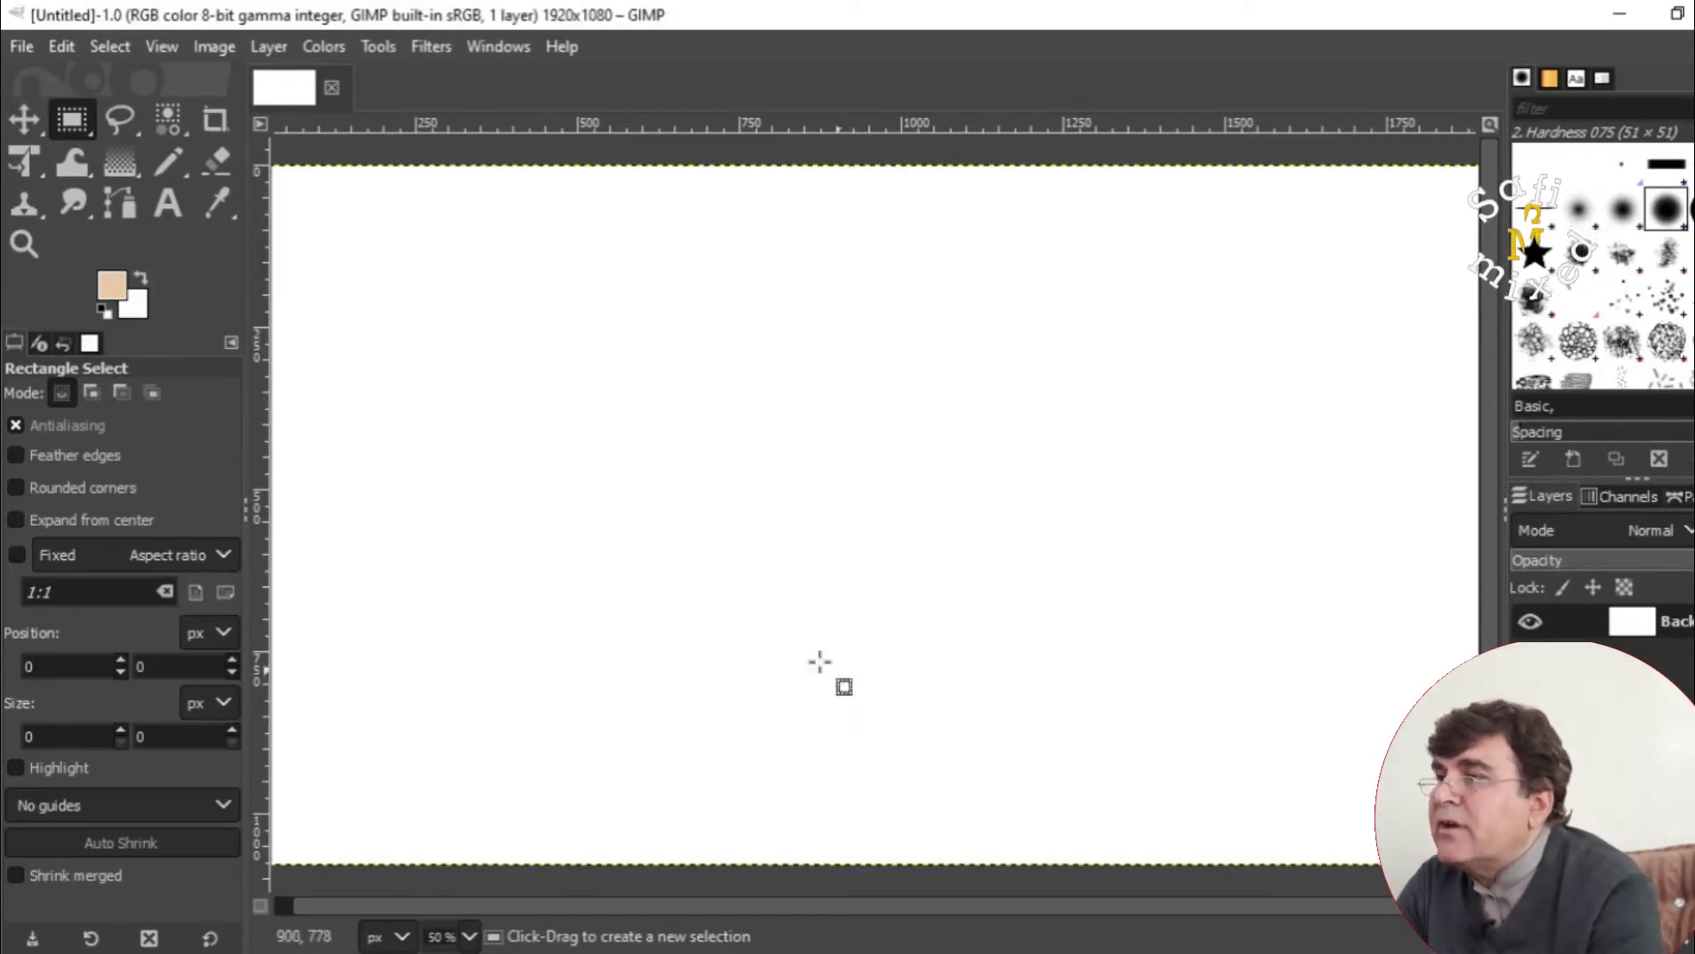
# Open Pic1.jpg from F:\video editing\JPG to EPS in GIMP.
pyautogui.click(13, 48)
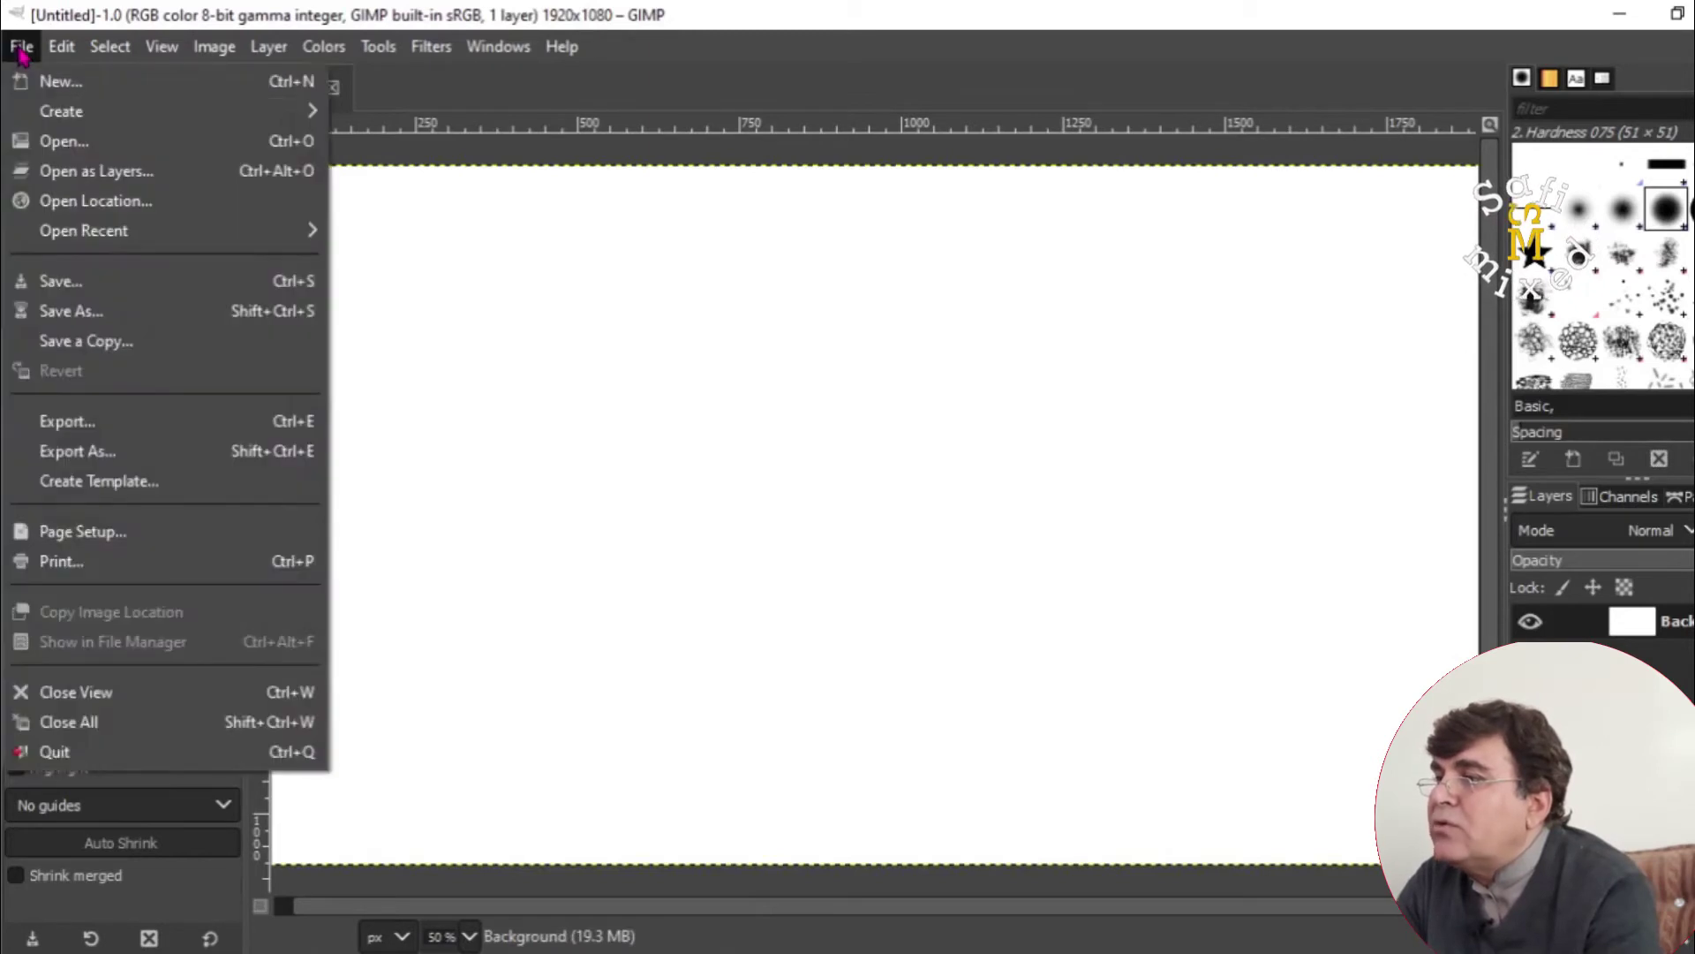
pyautogui.click(93, 143)
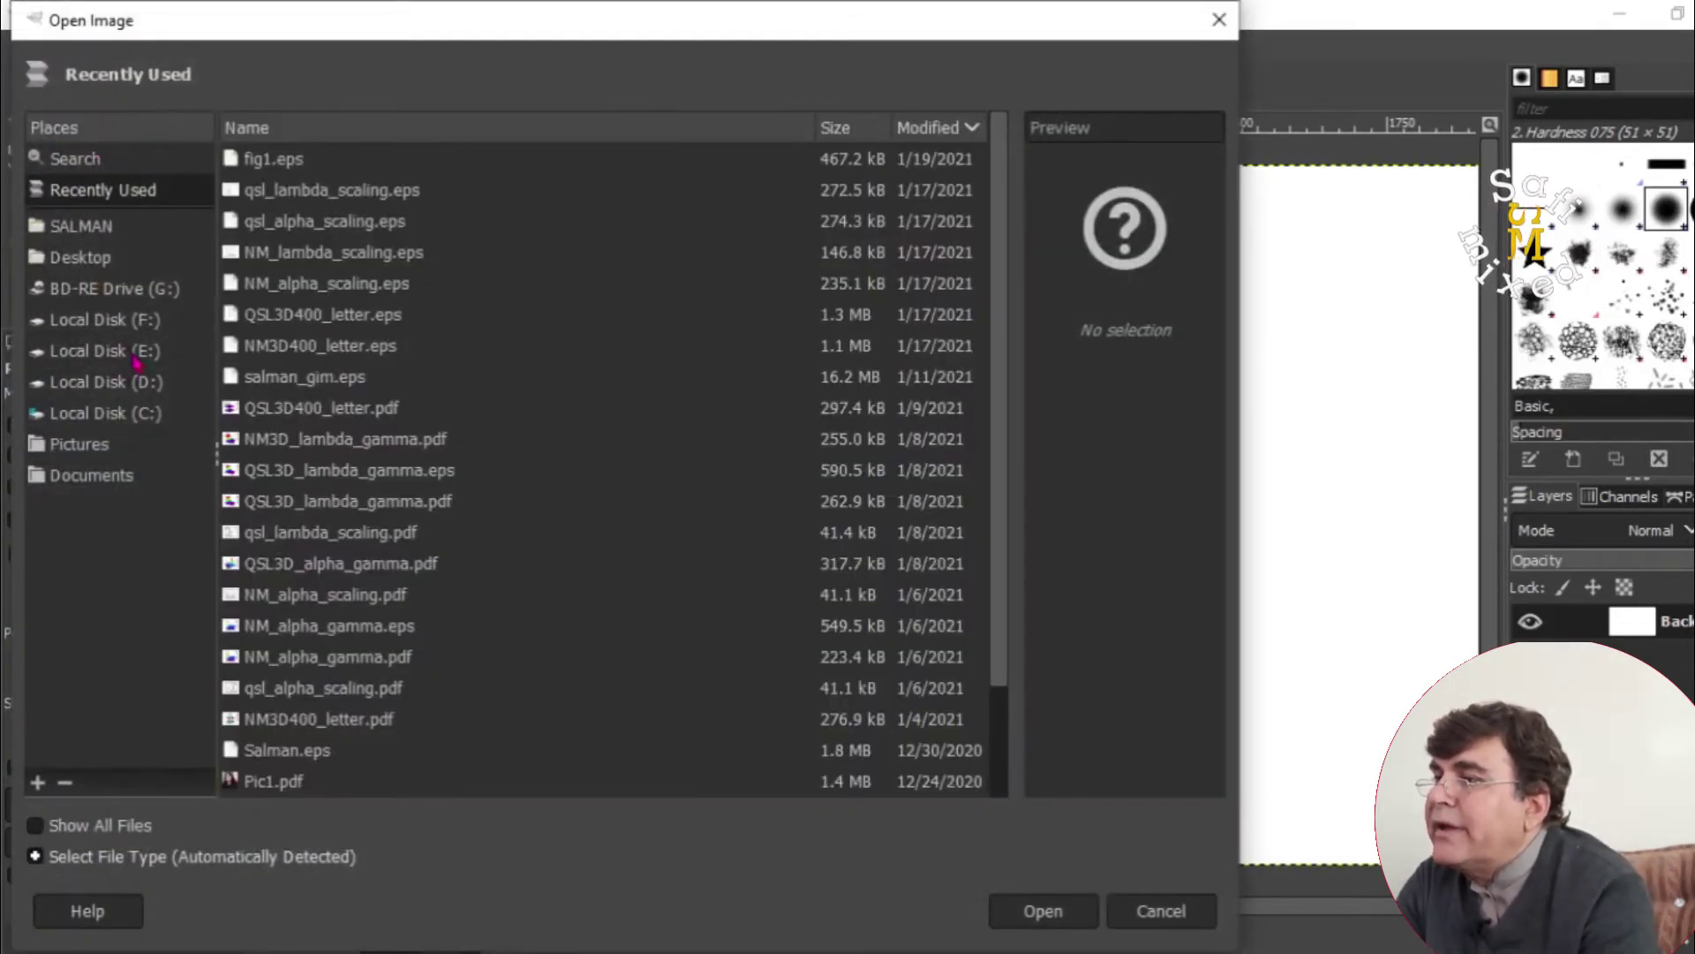
pyautogui.click(141, 383)
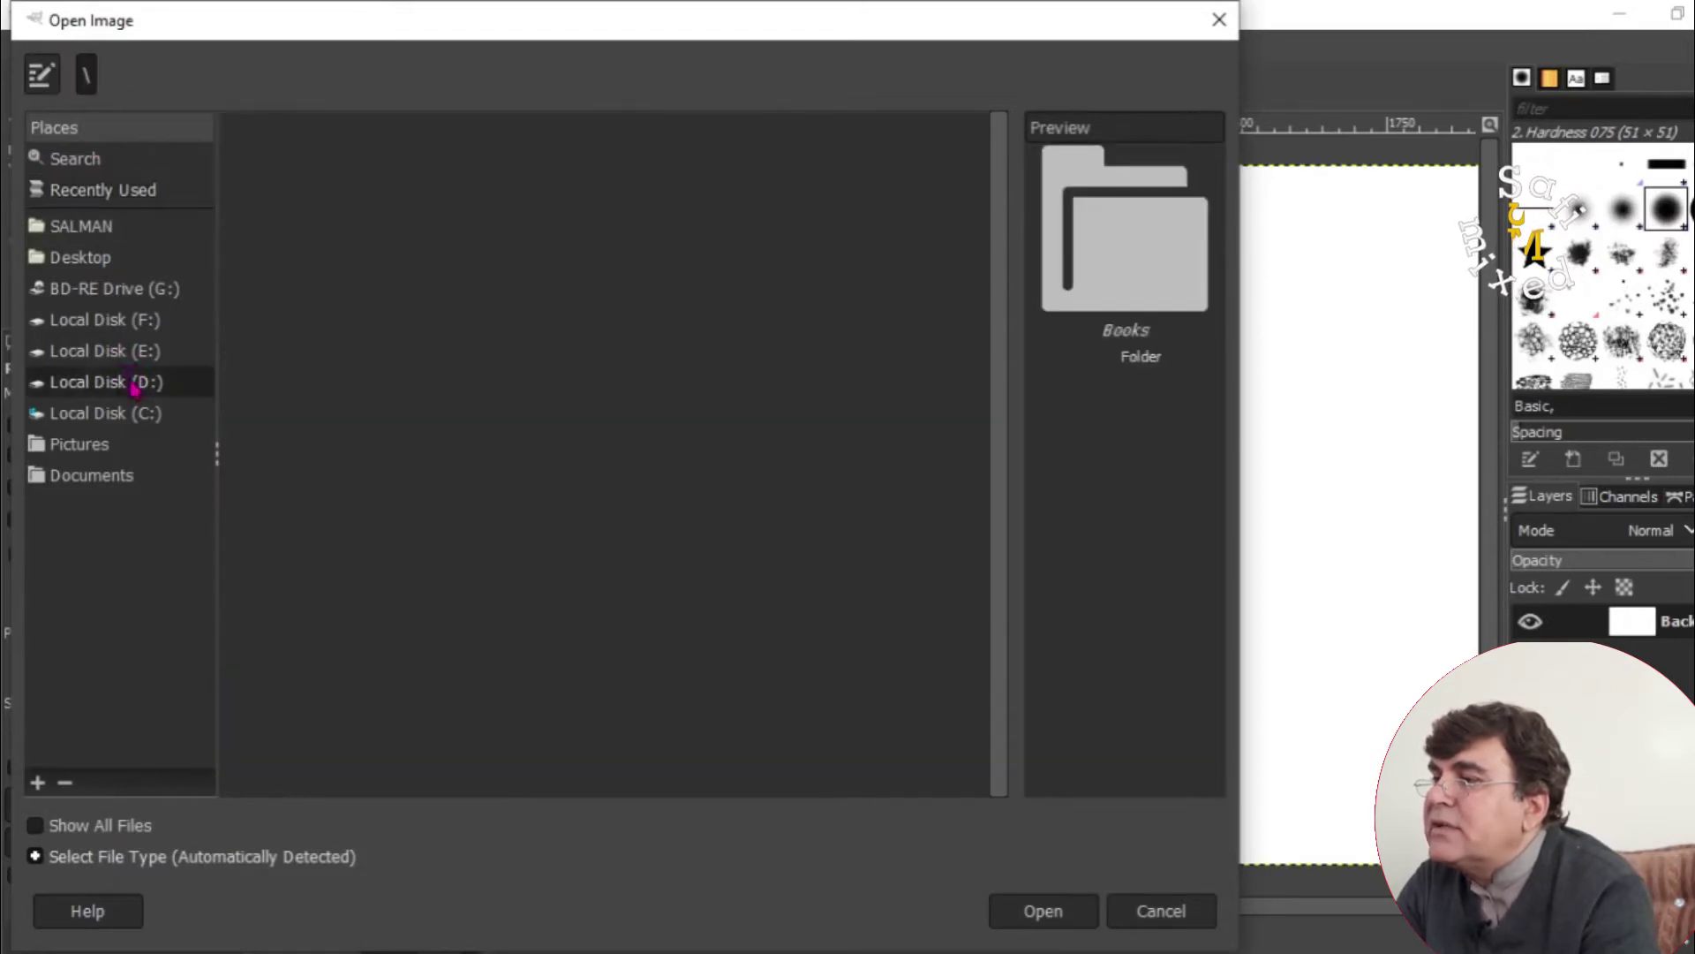
pyautogui.click(124, 322)
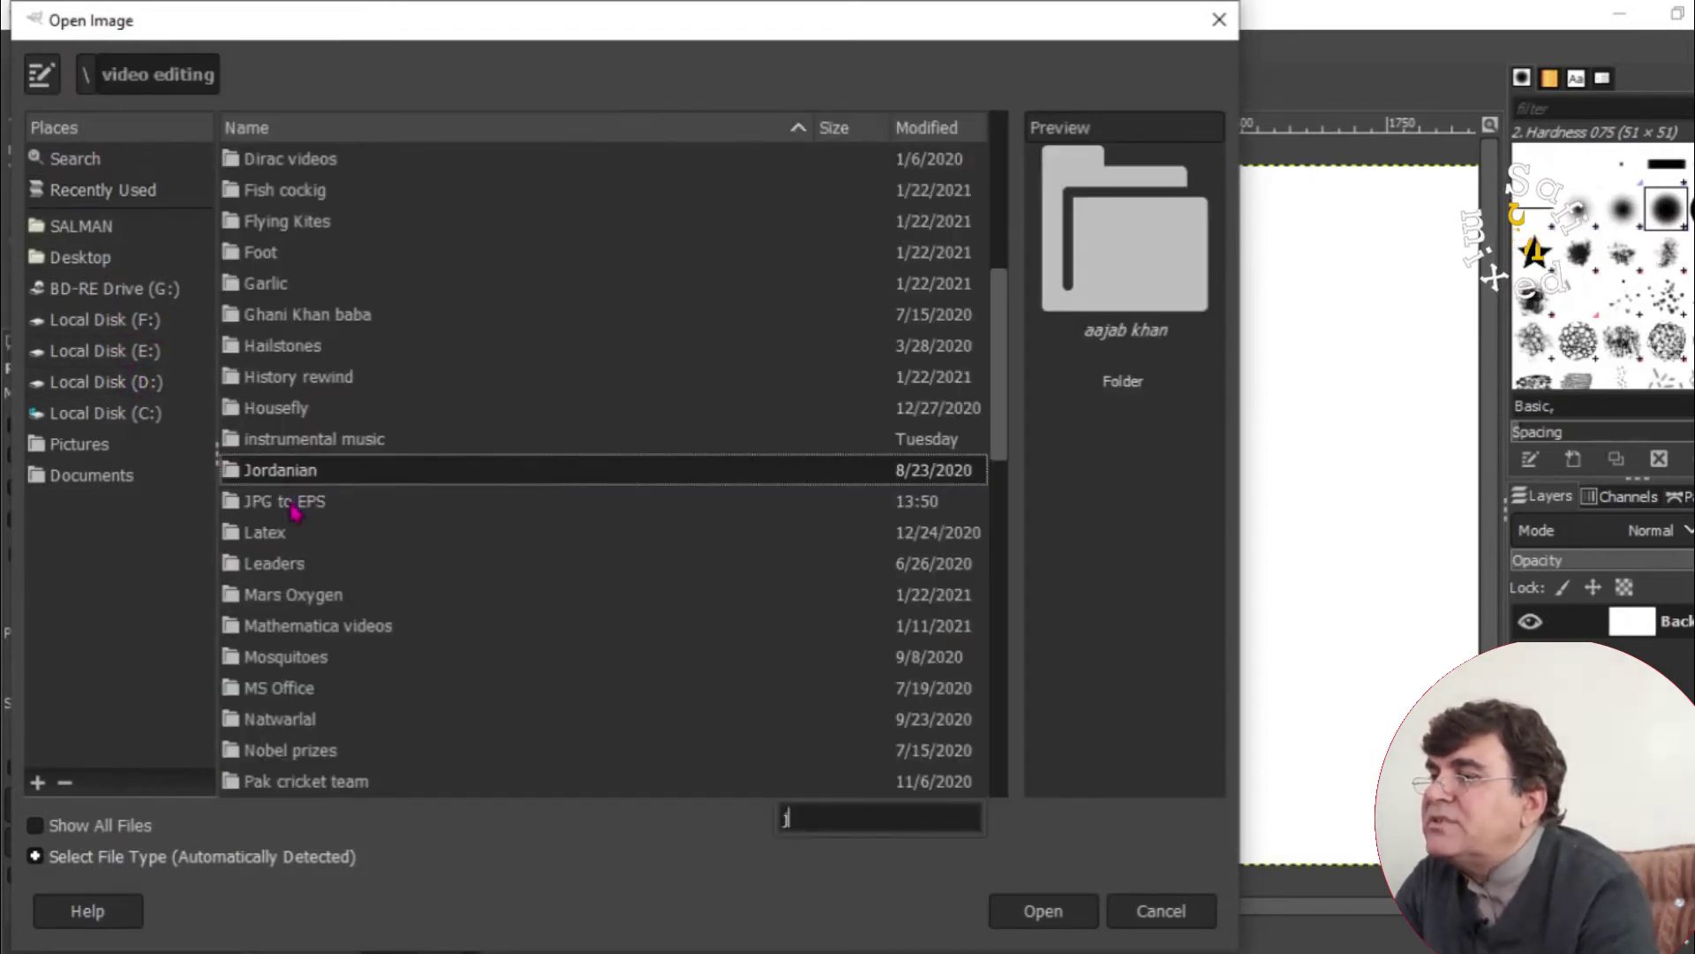
pyautogui.doubleClick(294, 499)
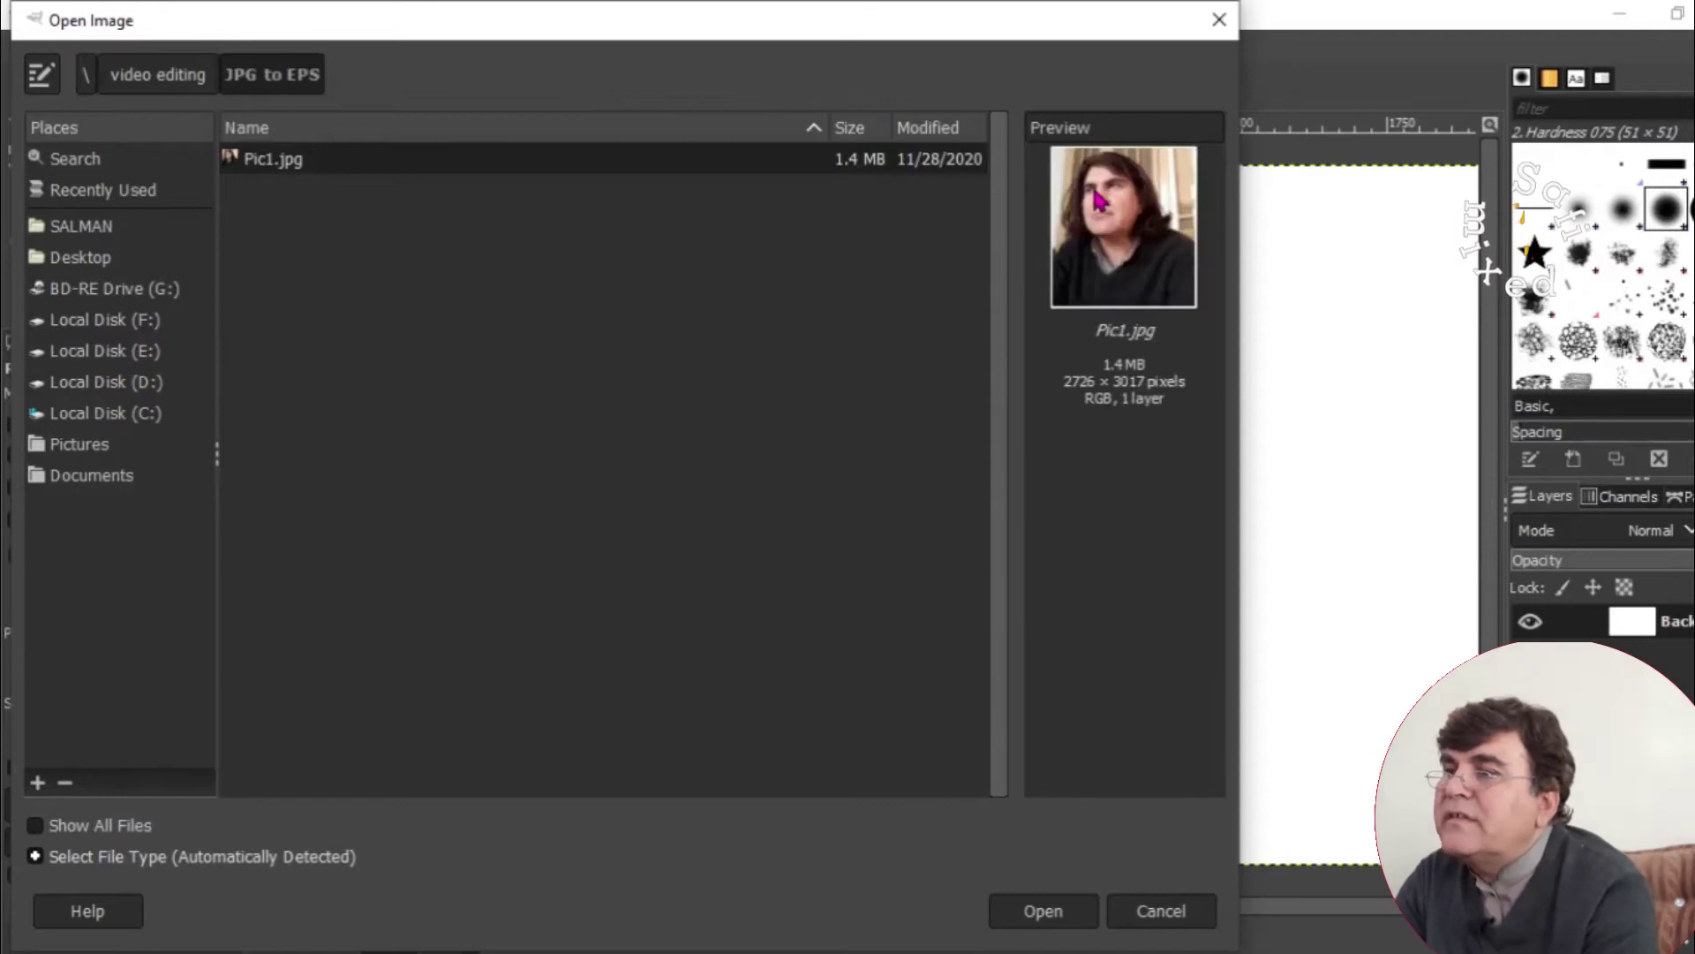
pyautogui.doubleClick(565, 158)
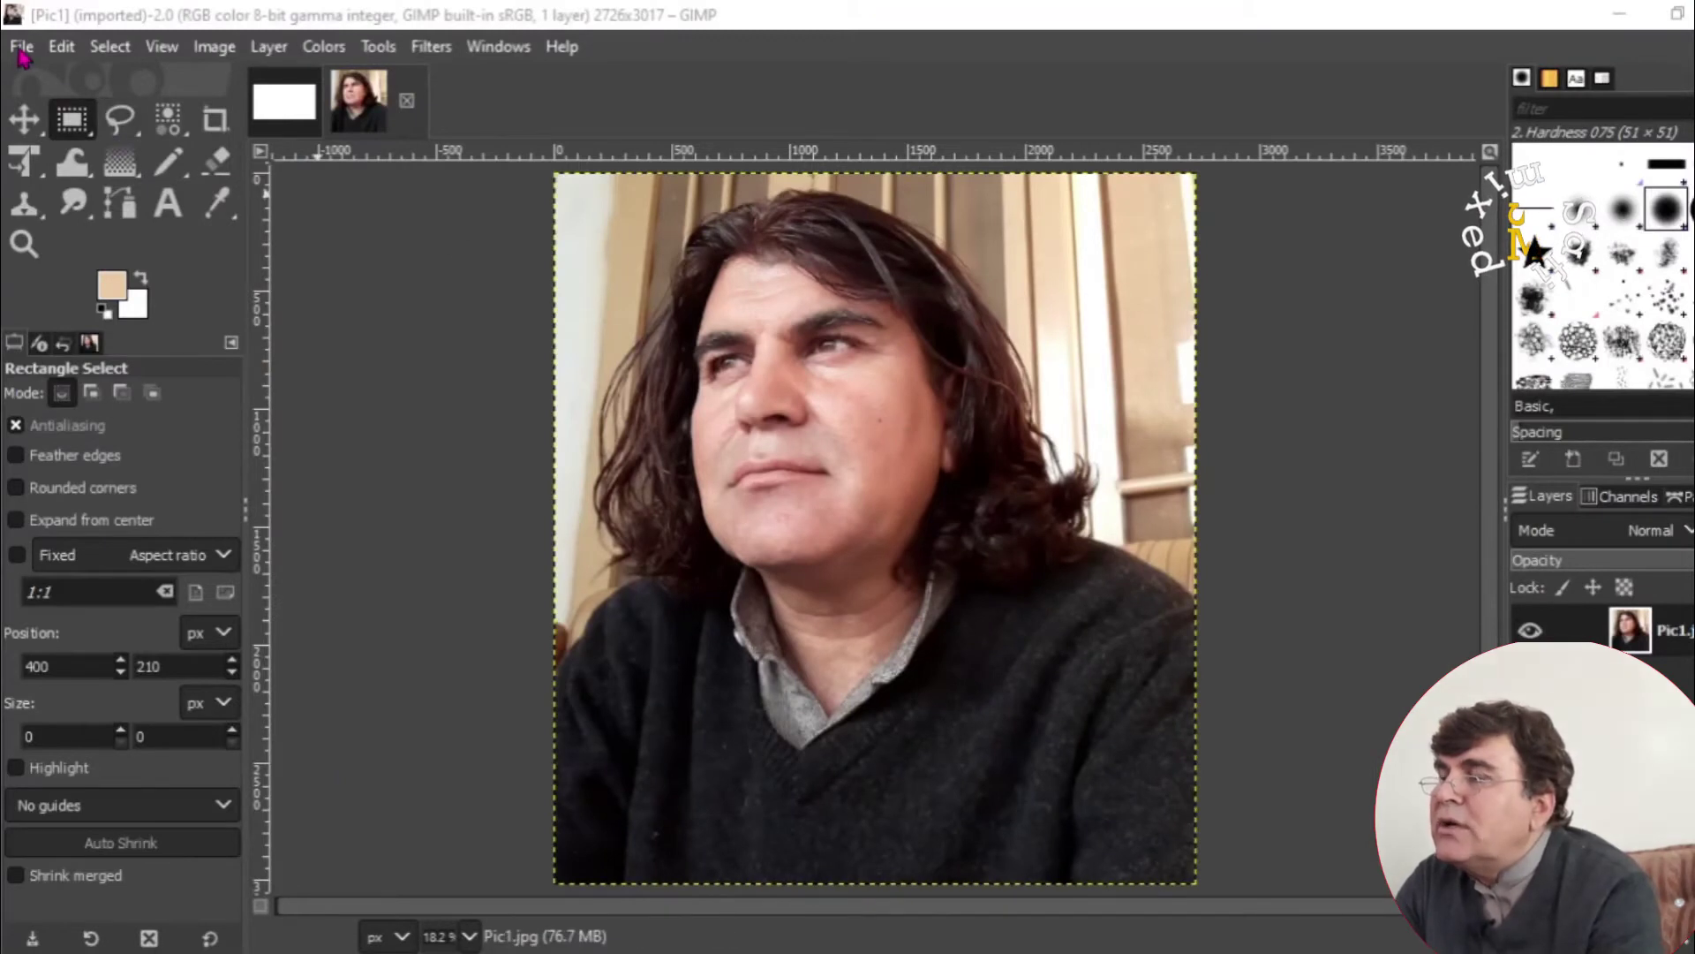
# Export the photo as Pic1.eps by changing the .jpg extension to .eps.
pyautogui.click(22, 49)
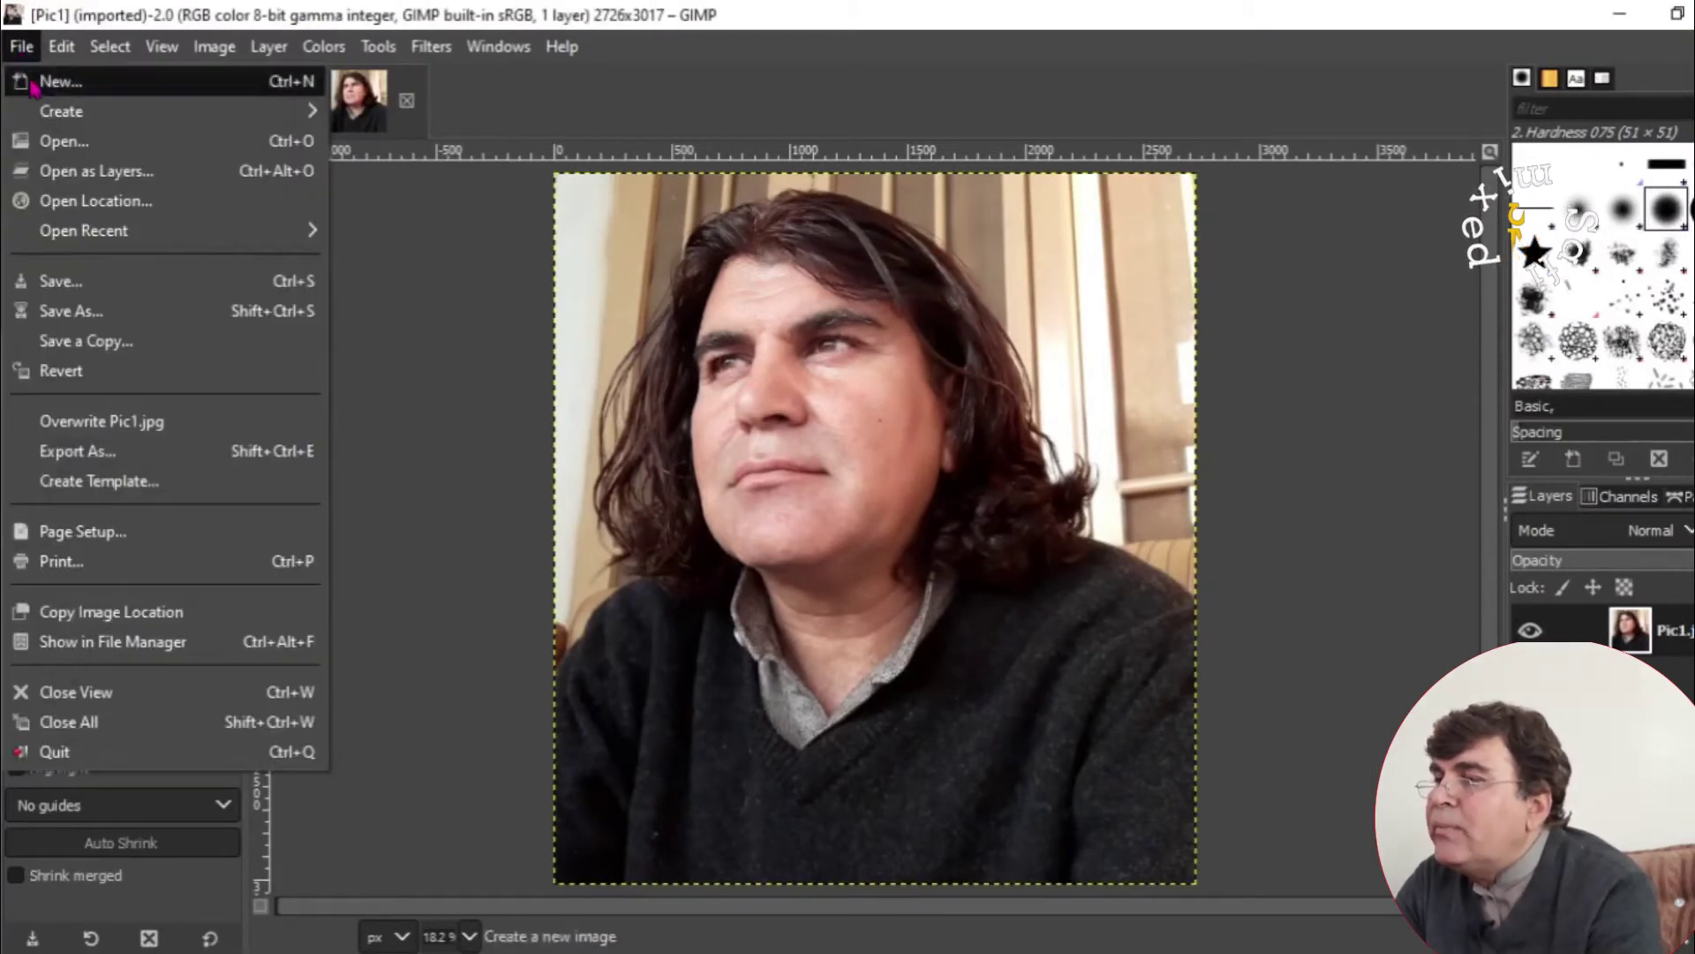
pyautogui.click(160, 454)
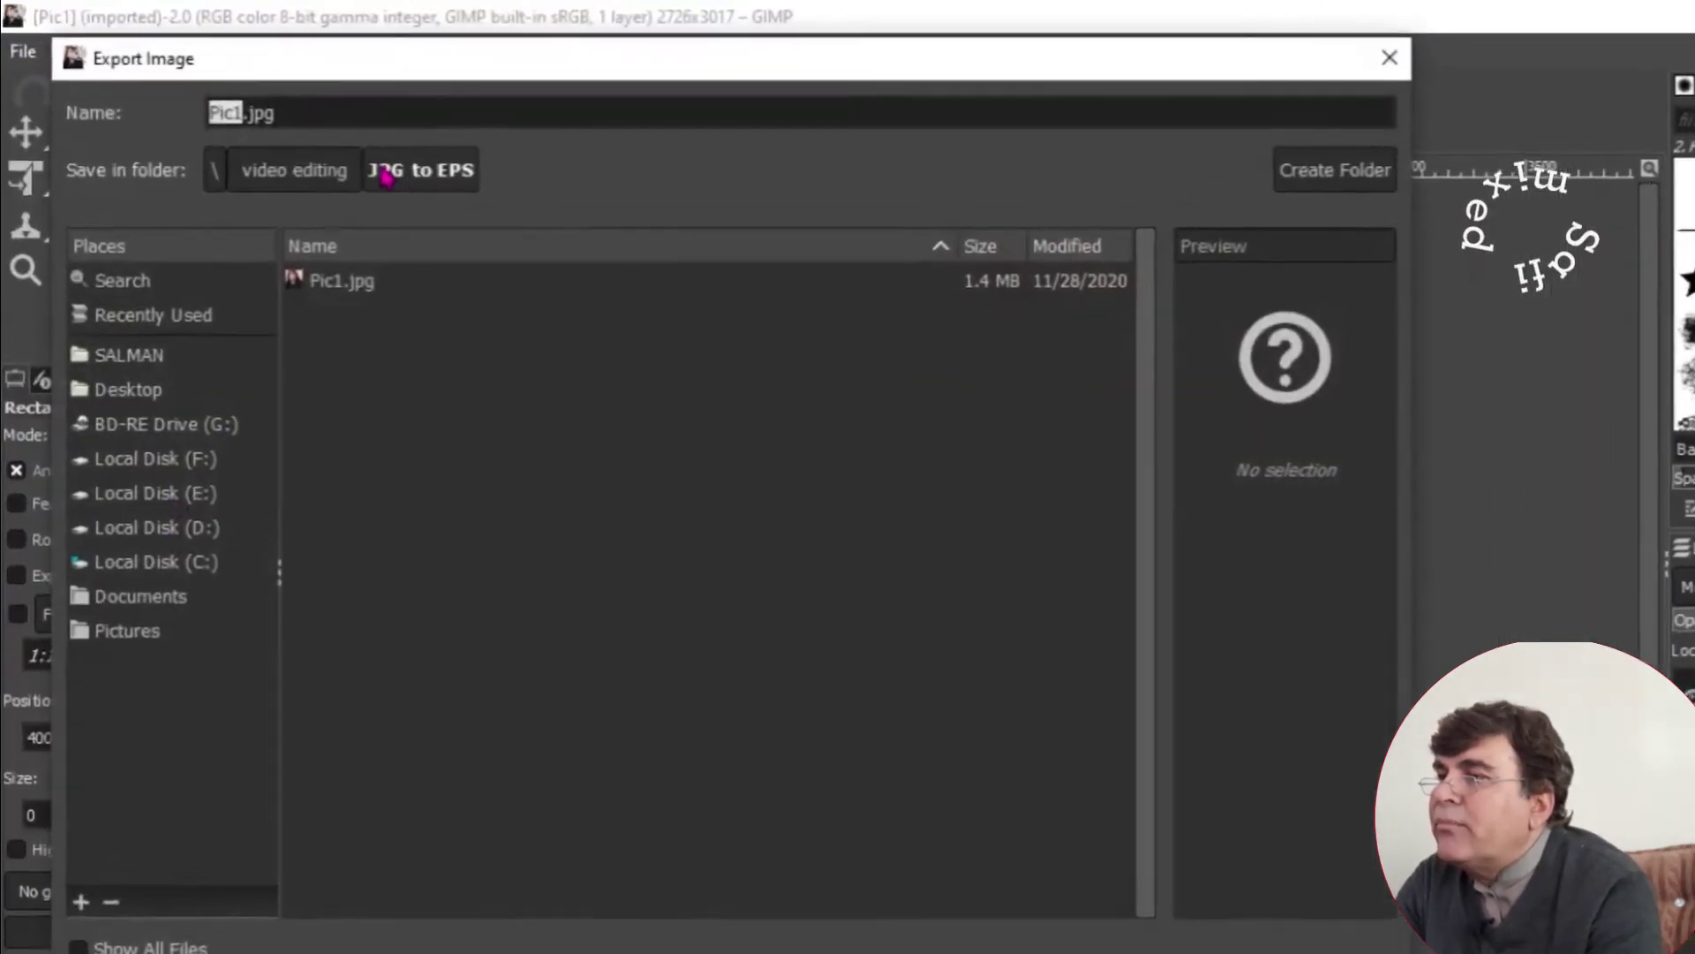
pyautogui.click(473, 184)
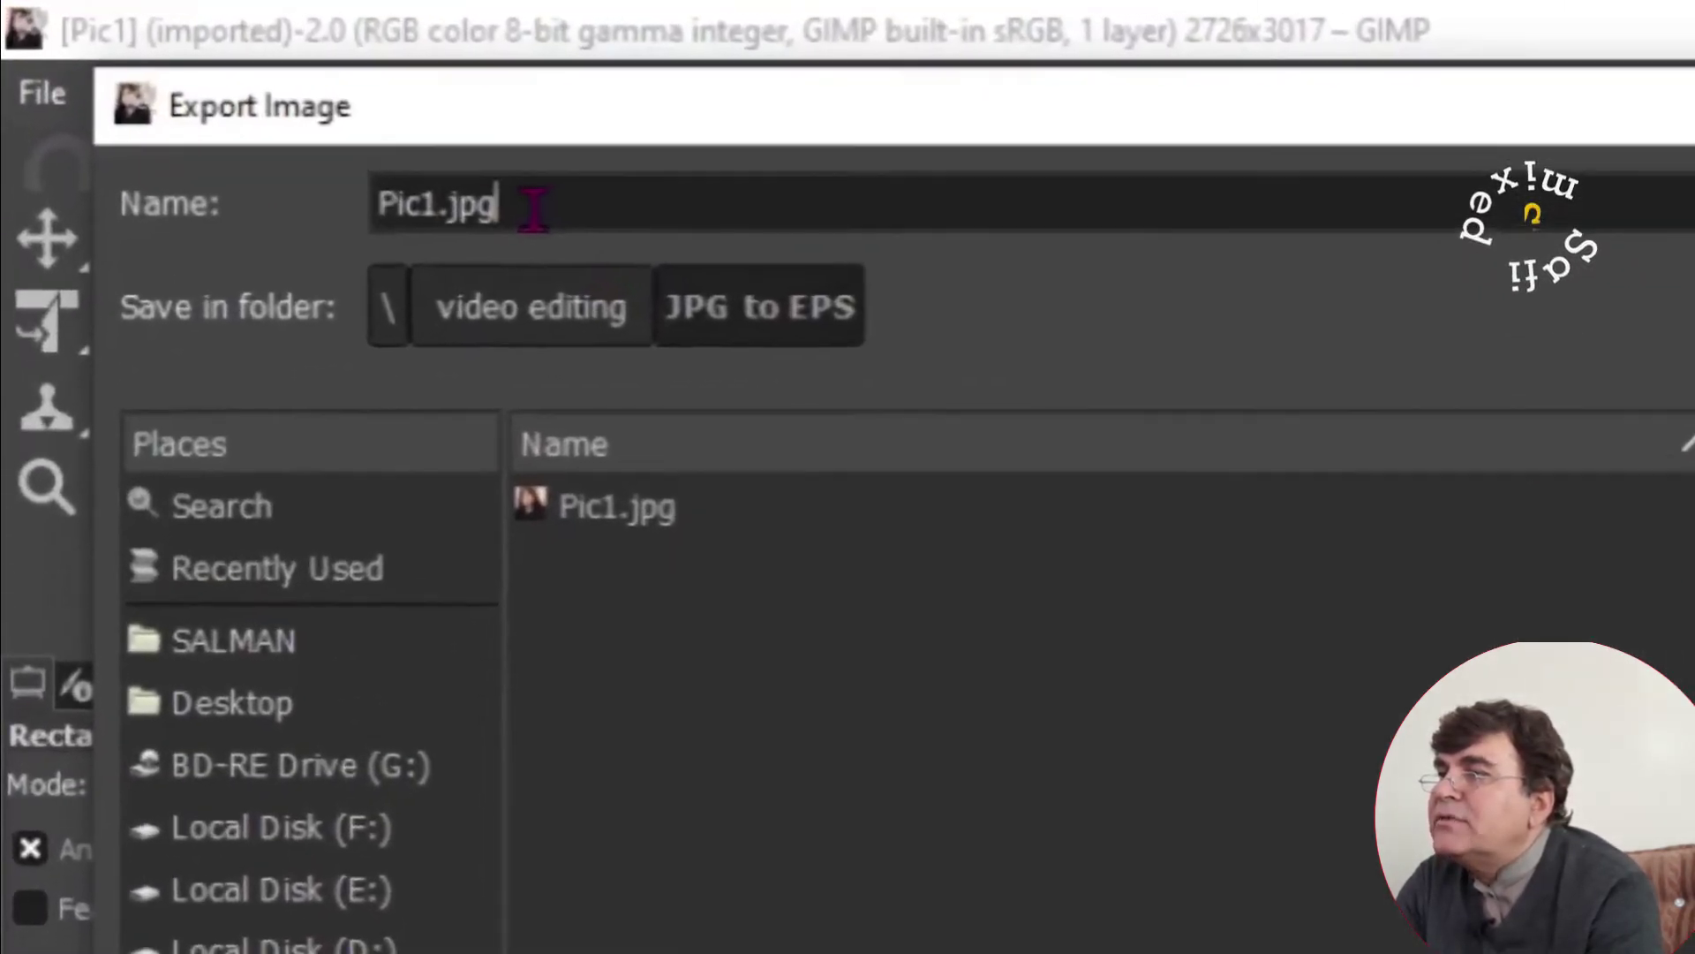
pyautogui.press('BackSpace')
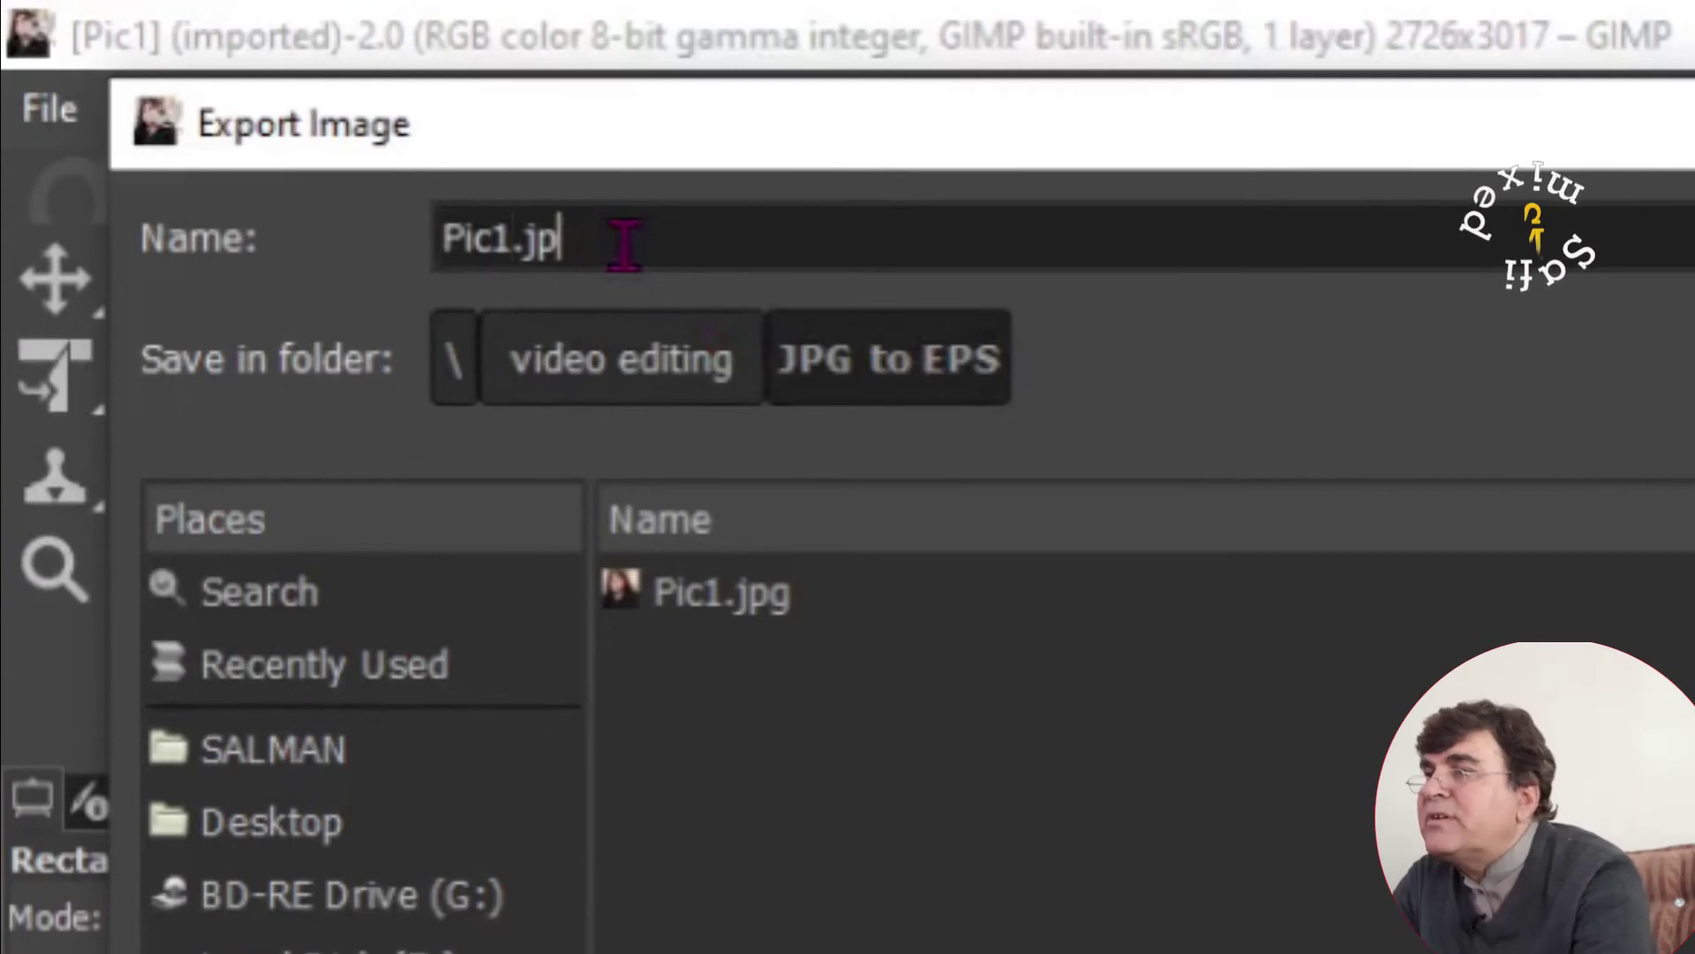
pyautogui.press('BackSpace')
pyautogui.press('BackSpace')
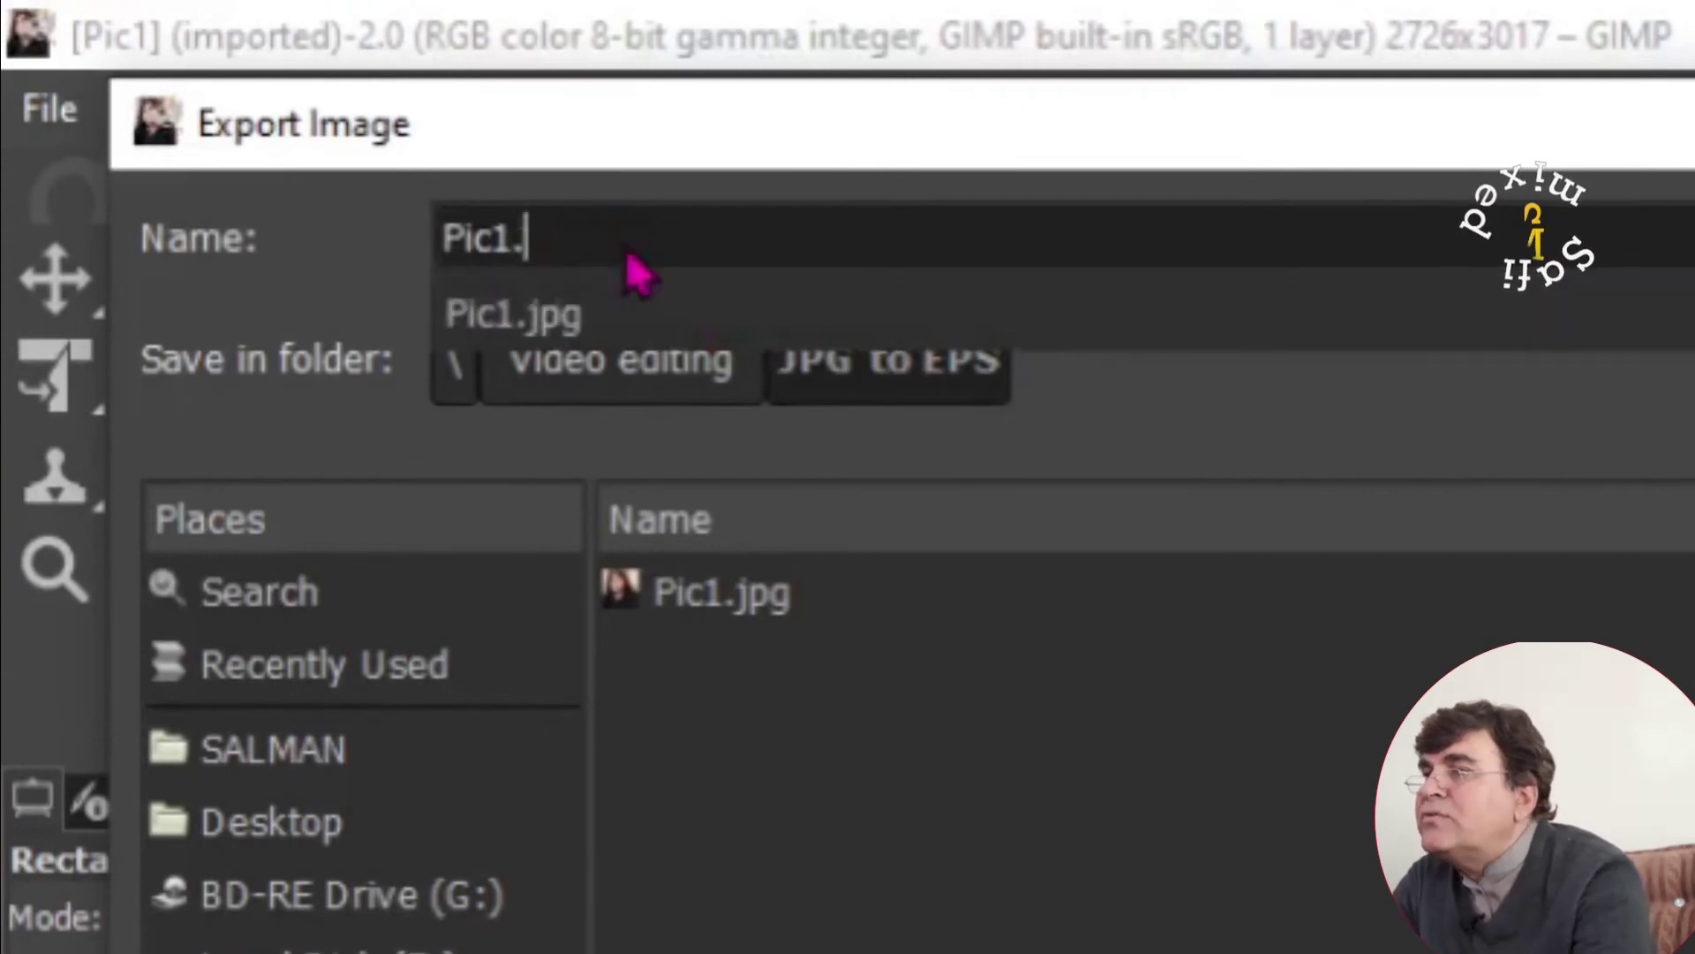
pyautogui.write('eps')
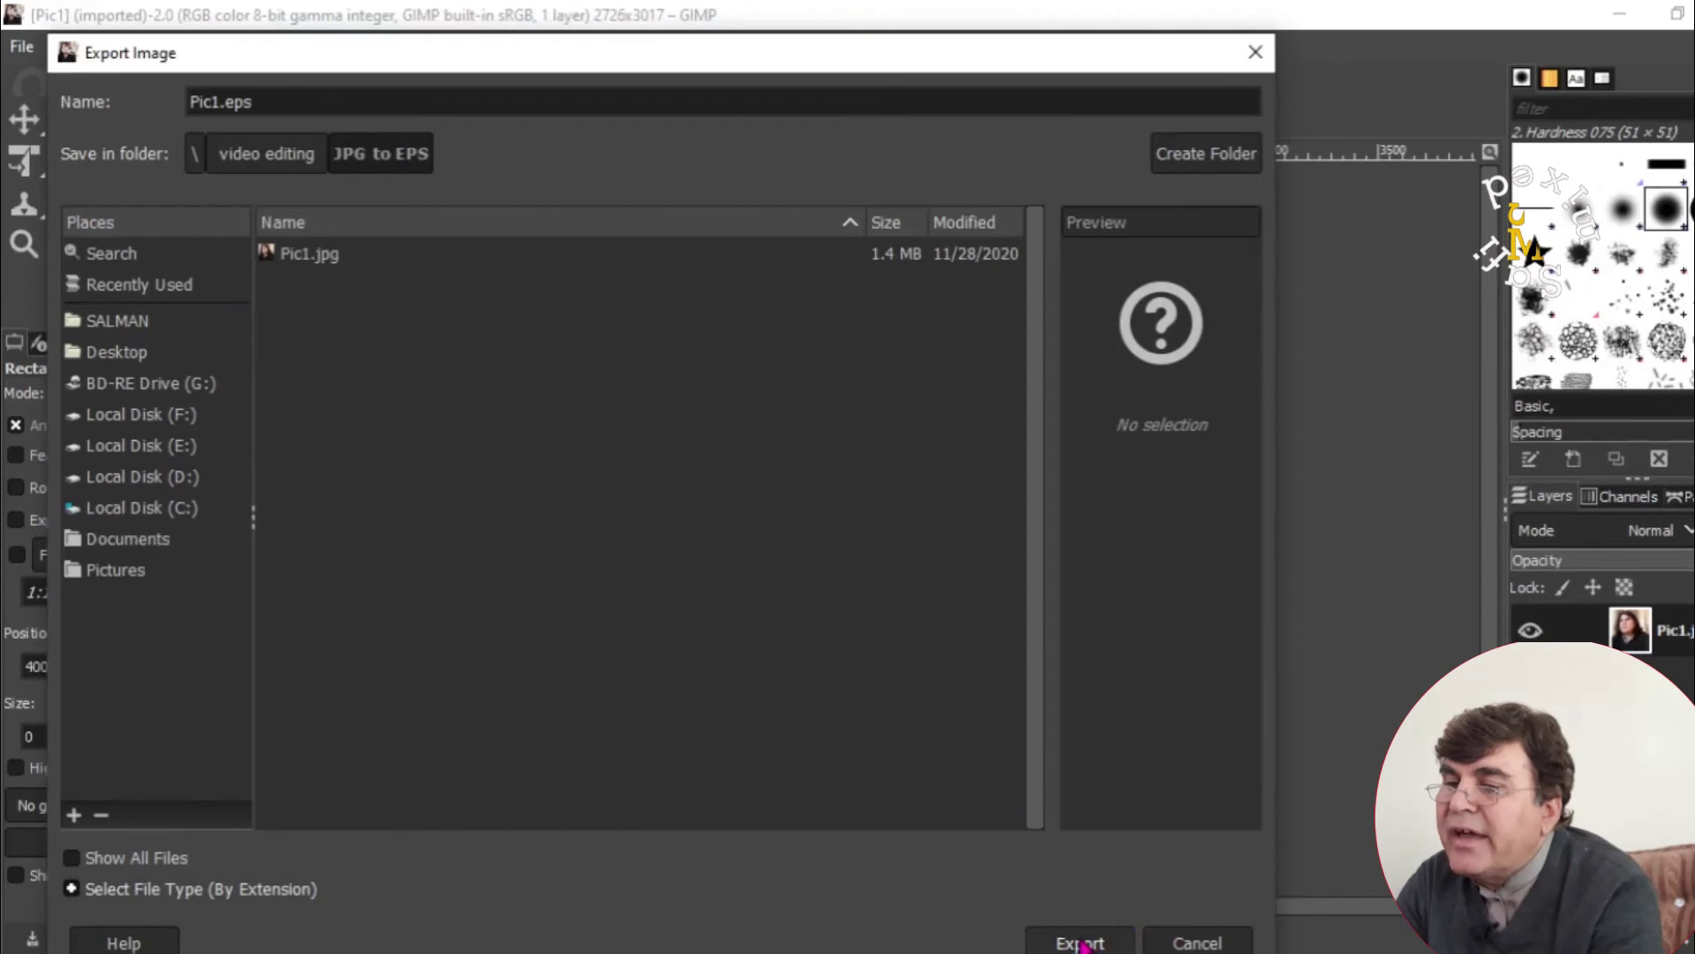
pyautogui.click(1081, 943)
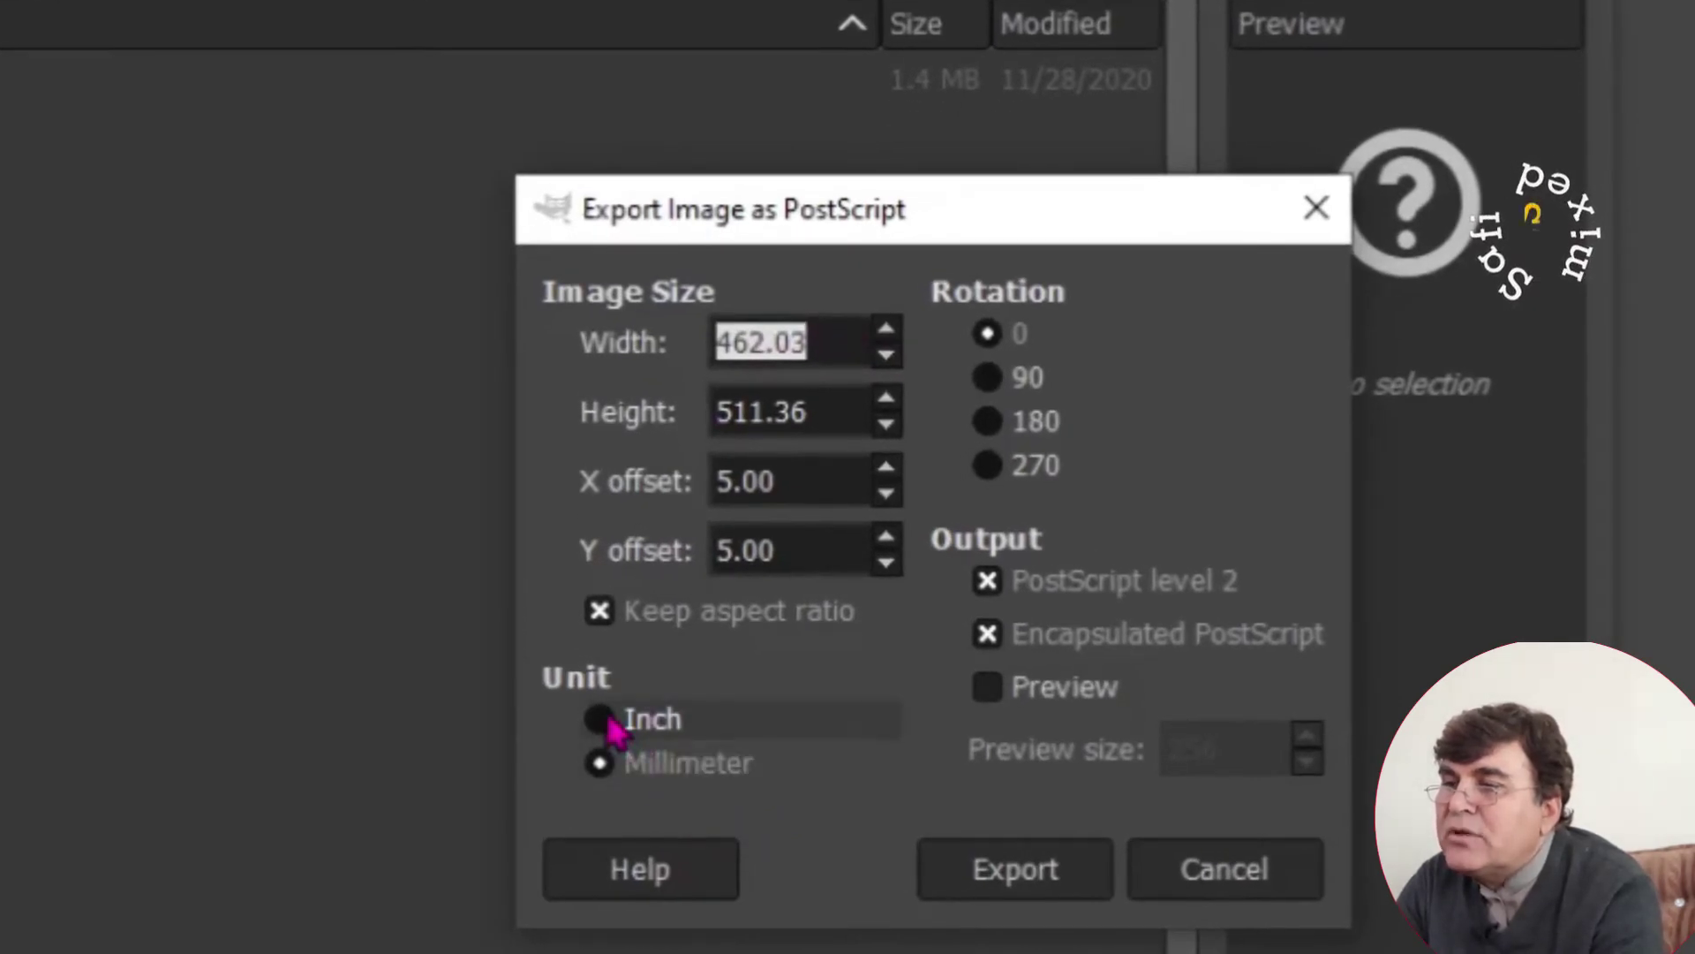
# Set the EPS unit to inches with width 3 and height 3, and export.
pyautogui.click(607, 719)
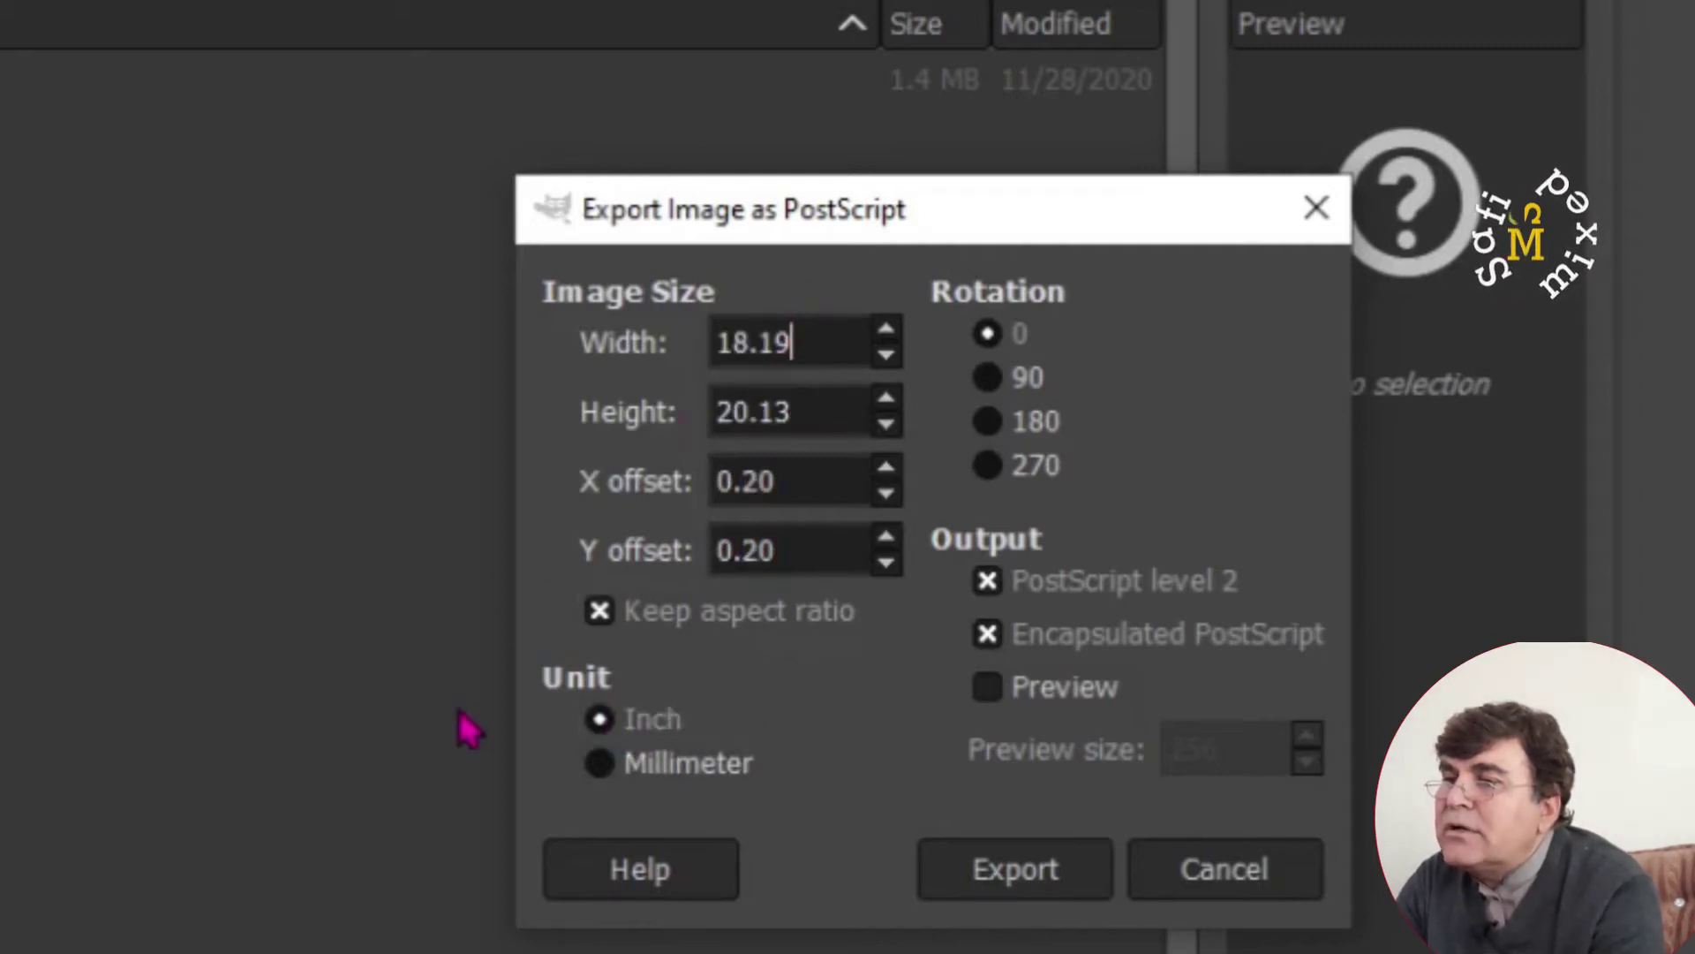
pyautogui.press('BackSpace')
pyautogui.press('BackSpace')
pyautogui.press('BackSpace')
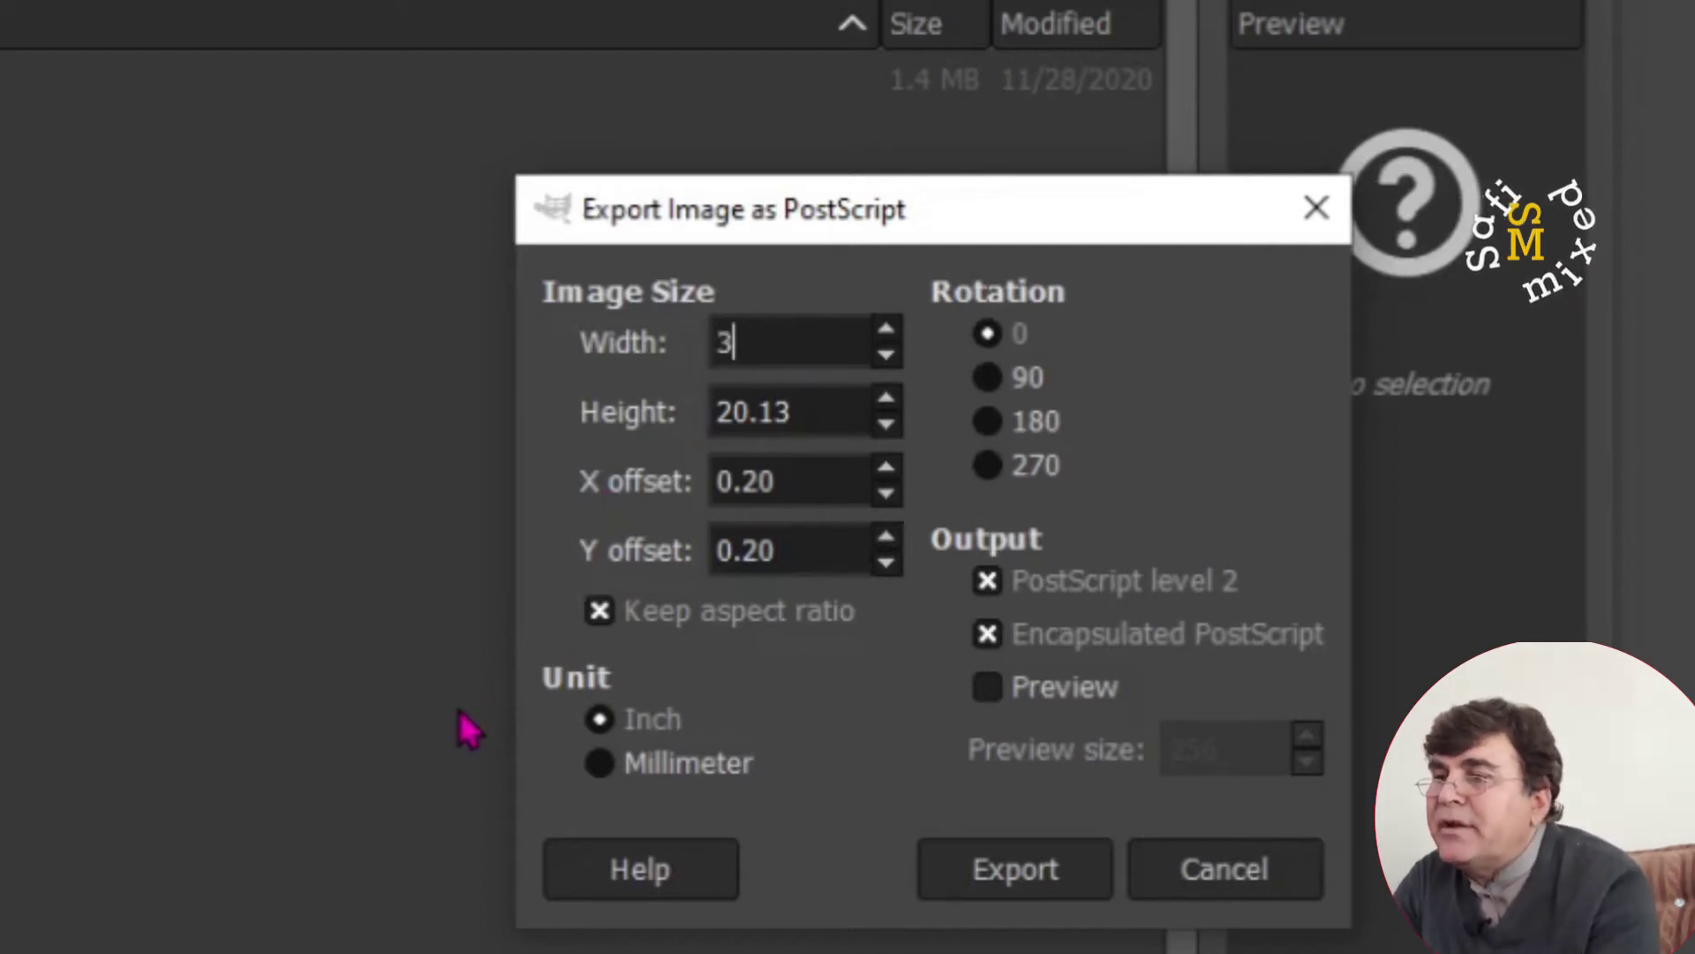
pyautogui.click(795, 405)
pyautogui.press('BackSpace')
pyautogui.press('BackSpace')
pyautogui.press('BackSpace')
pyautogui.press('BackSpace')
pyautogui.press('BackSpace')
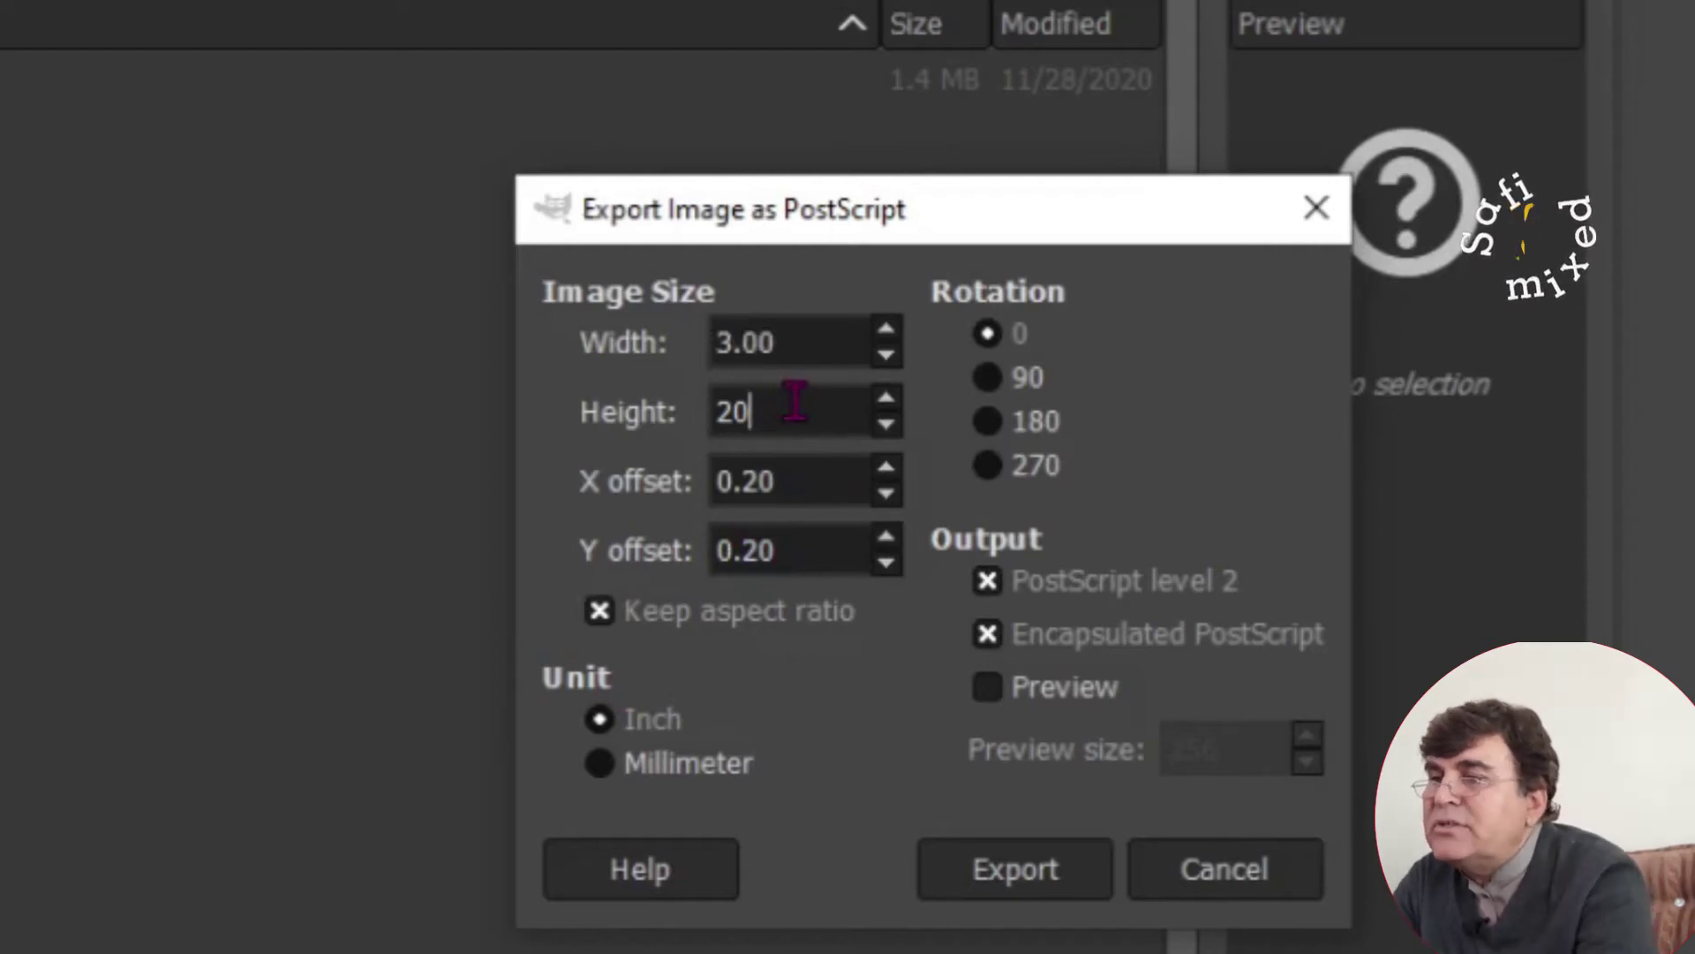
pyautogui.write('3')
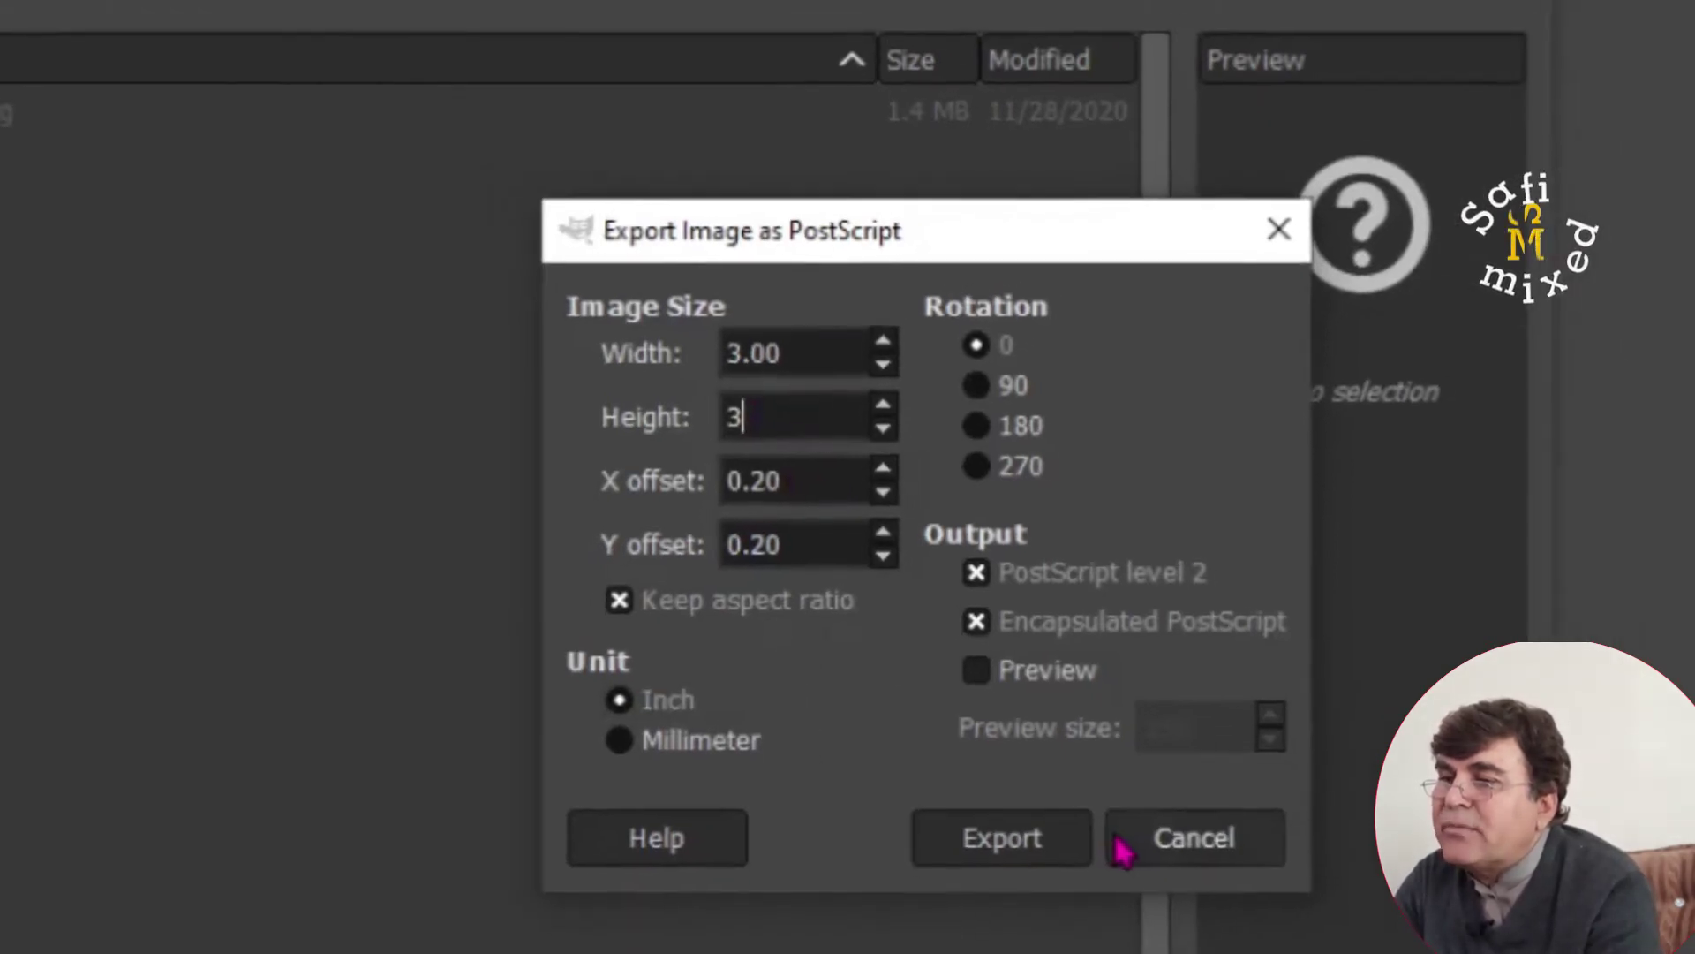
pyautogui.click(1015, 869)
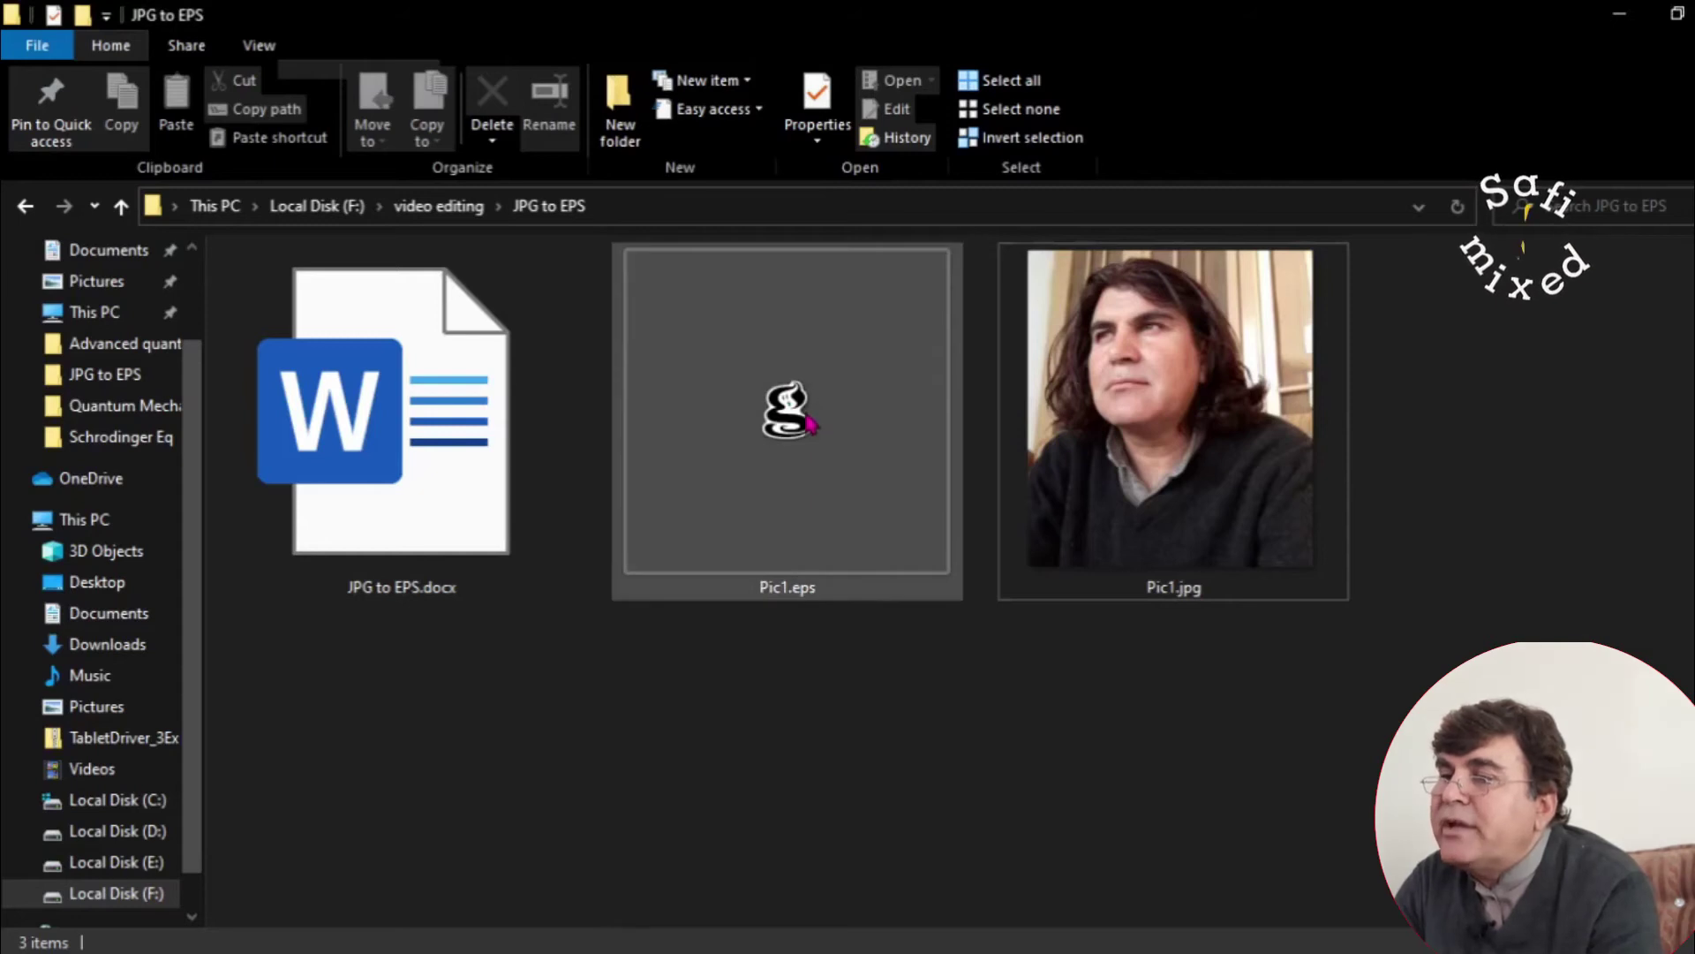
# View Pic1.eps in Ghostscript to confirm it renders the photo.
pyautogui.doubleClick(809, 424)
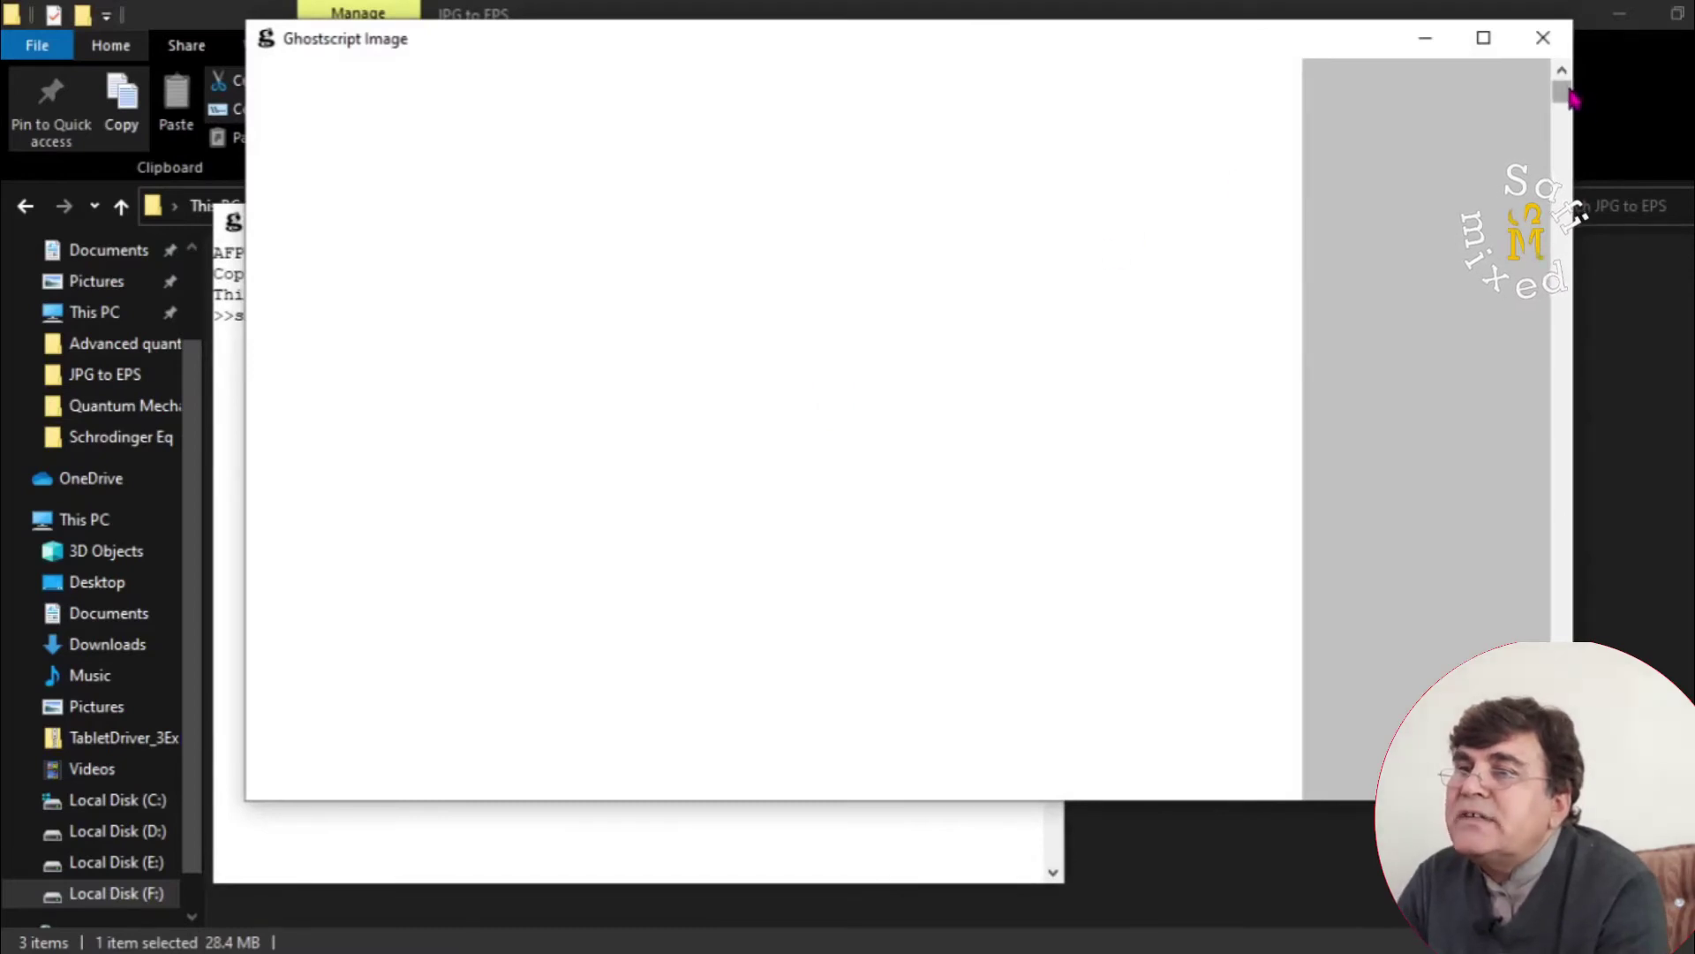
pyautogui.moveTo(1568, 91); pyautogui.dragTo(1540, 744)
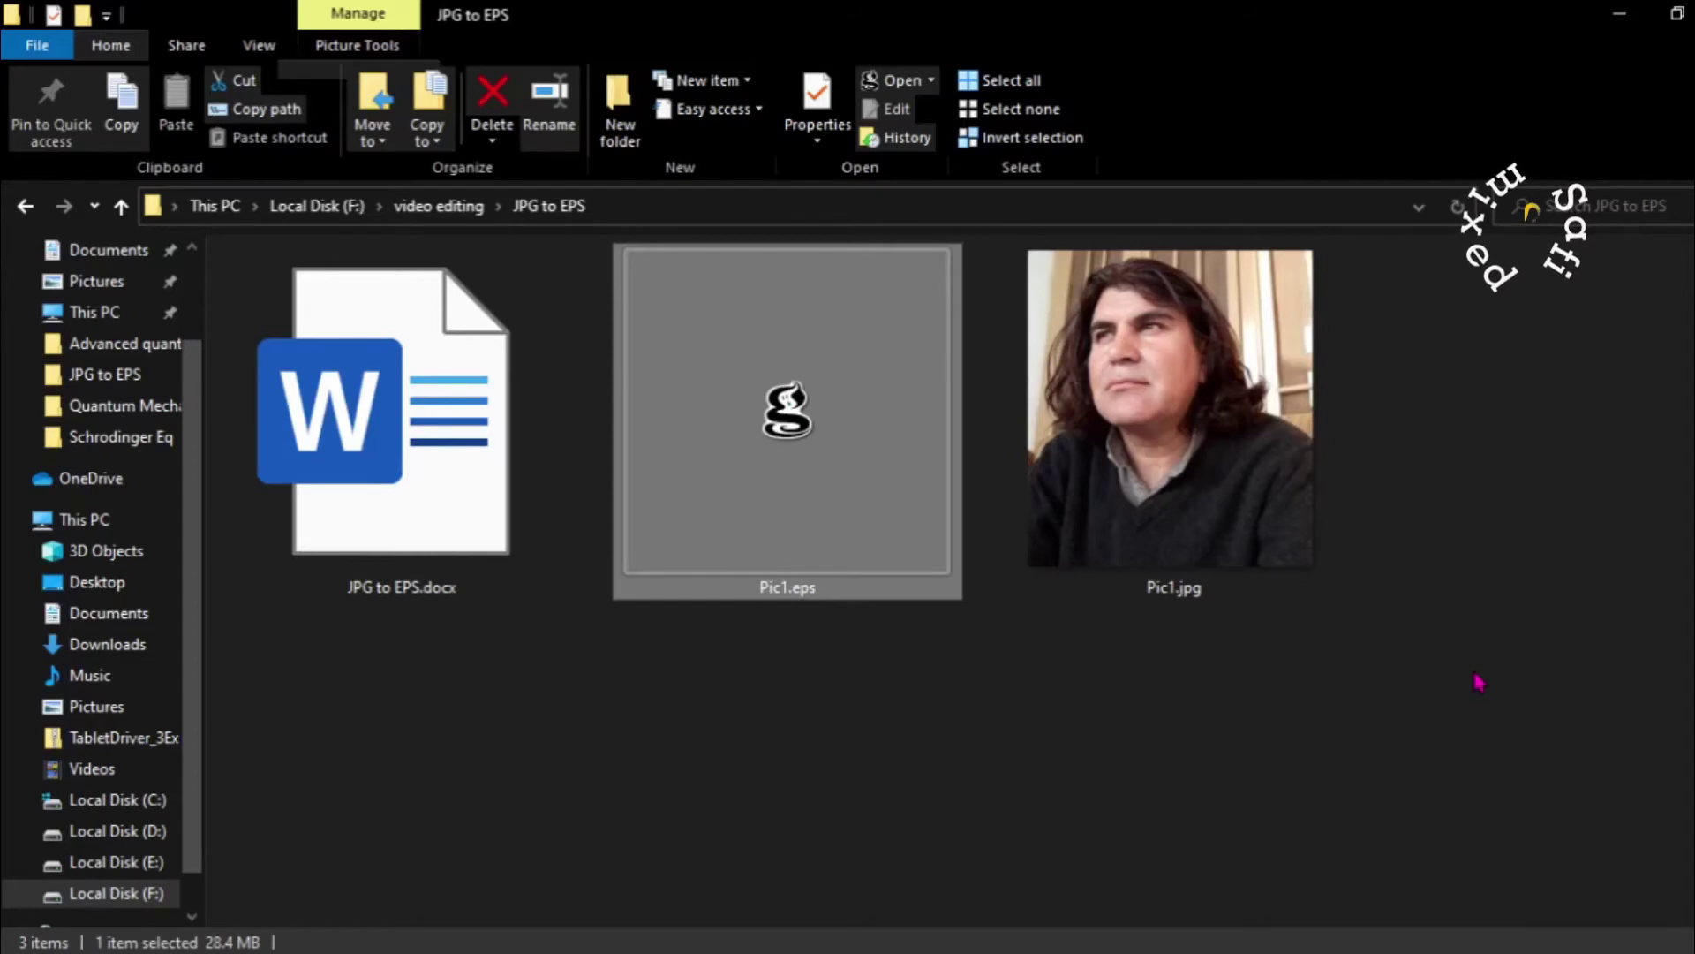
# Launch Inkscape by searching 'in' in the taskbar search.
pyautogui.click(121, 935)
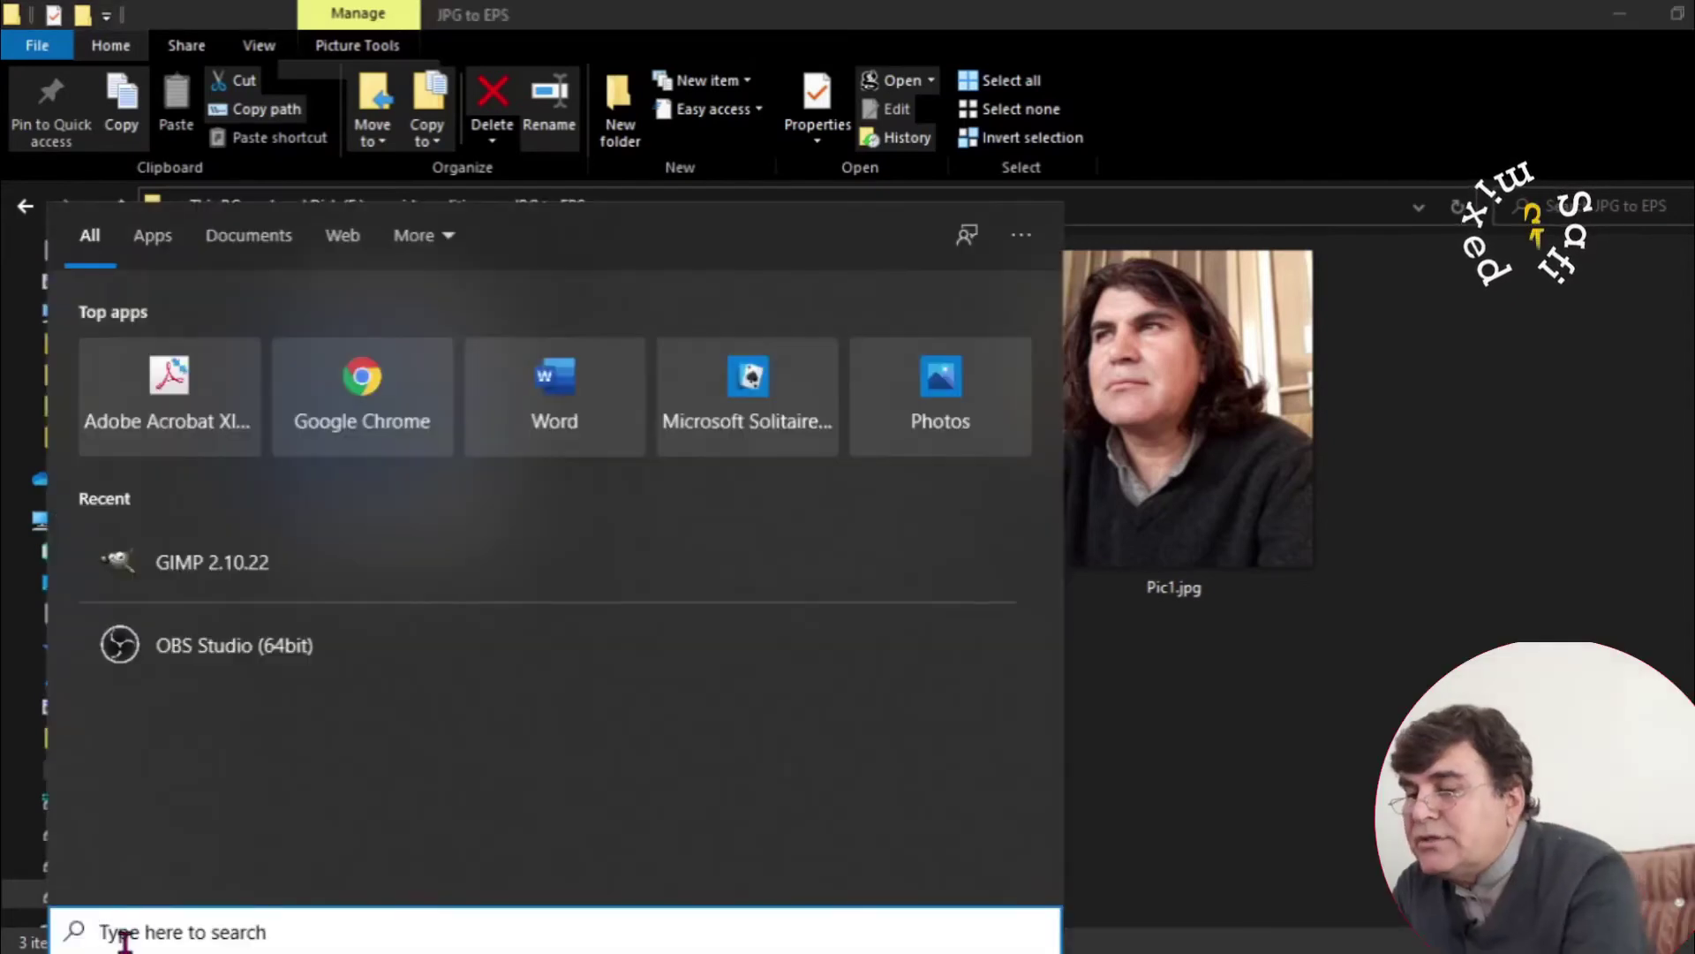
pyautogui.write('in')
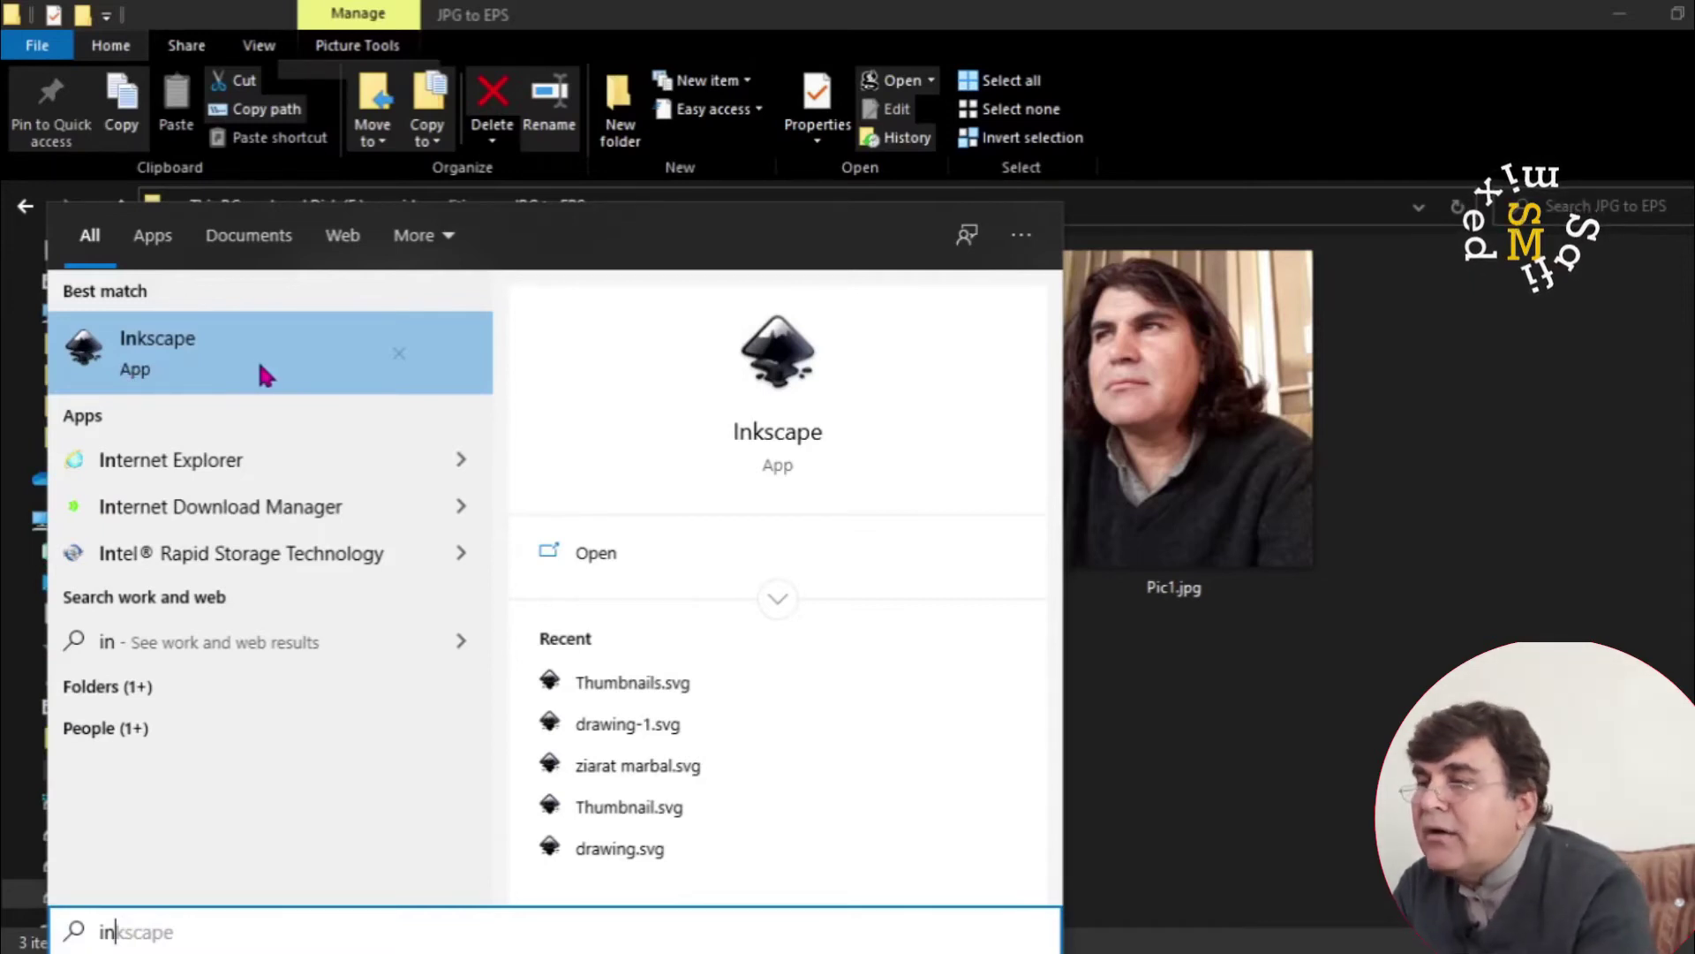
pyautogui.click(261, 366)
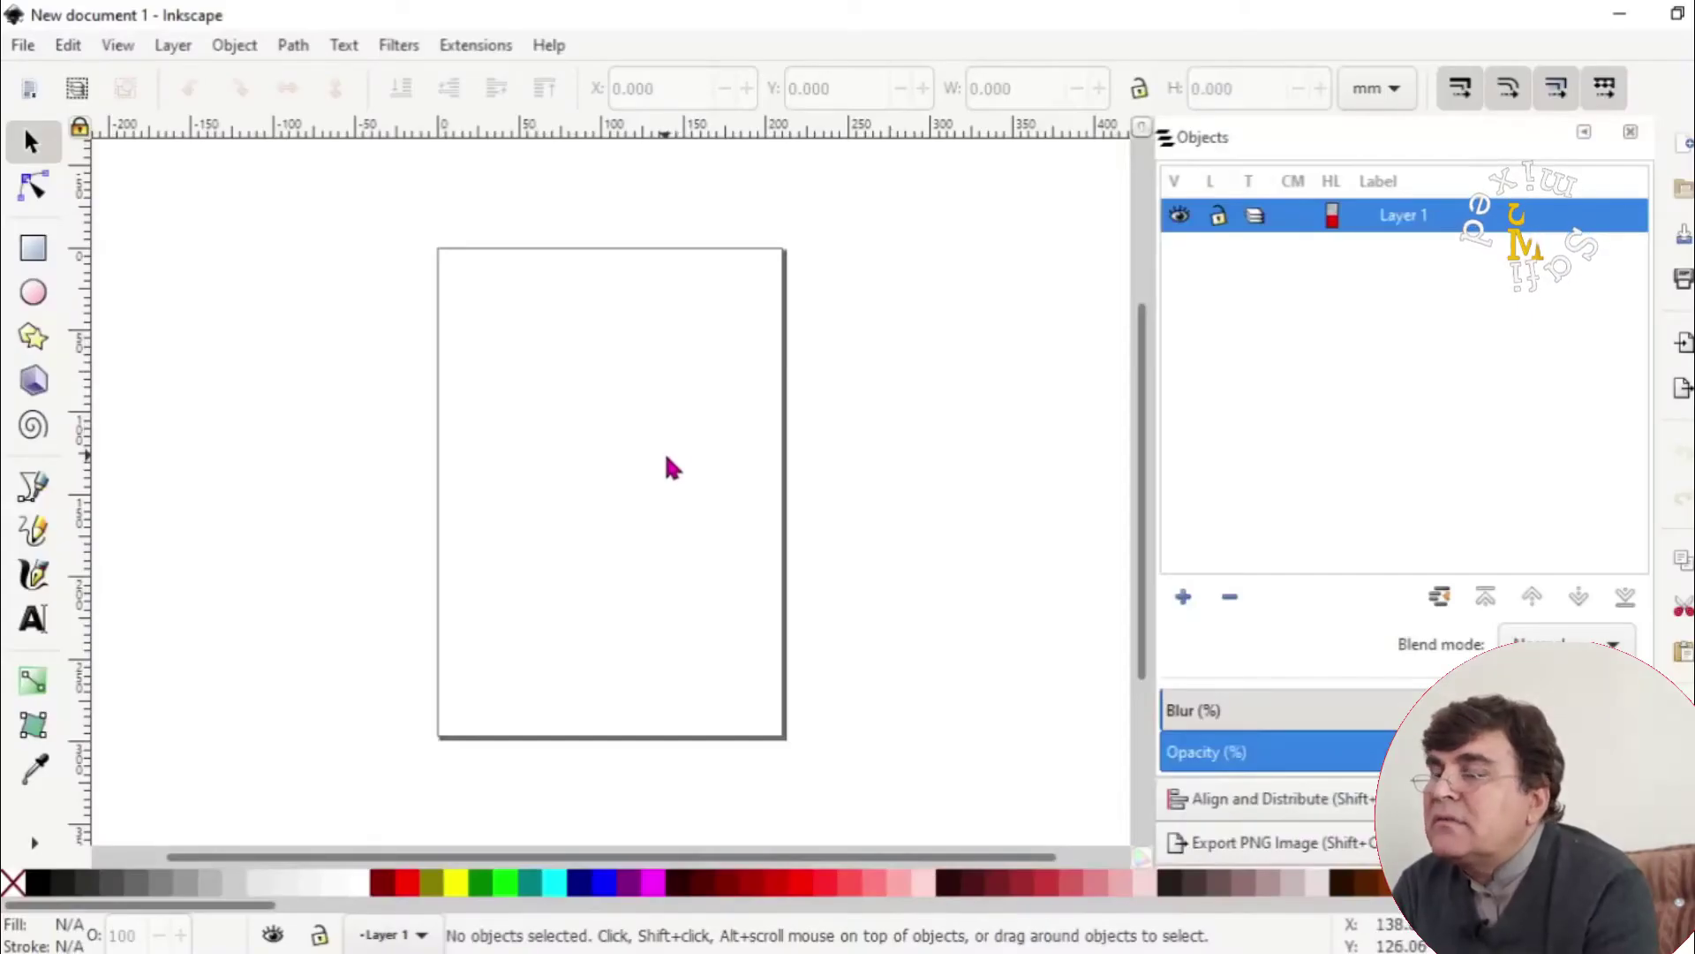
# Import Pic1.jpg from the JPG to EPS folder into the Inkscape document.
pyautogui.click(22, 51)
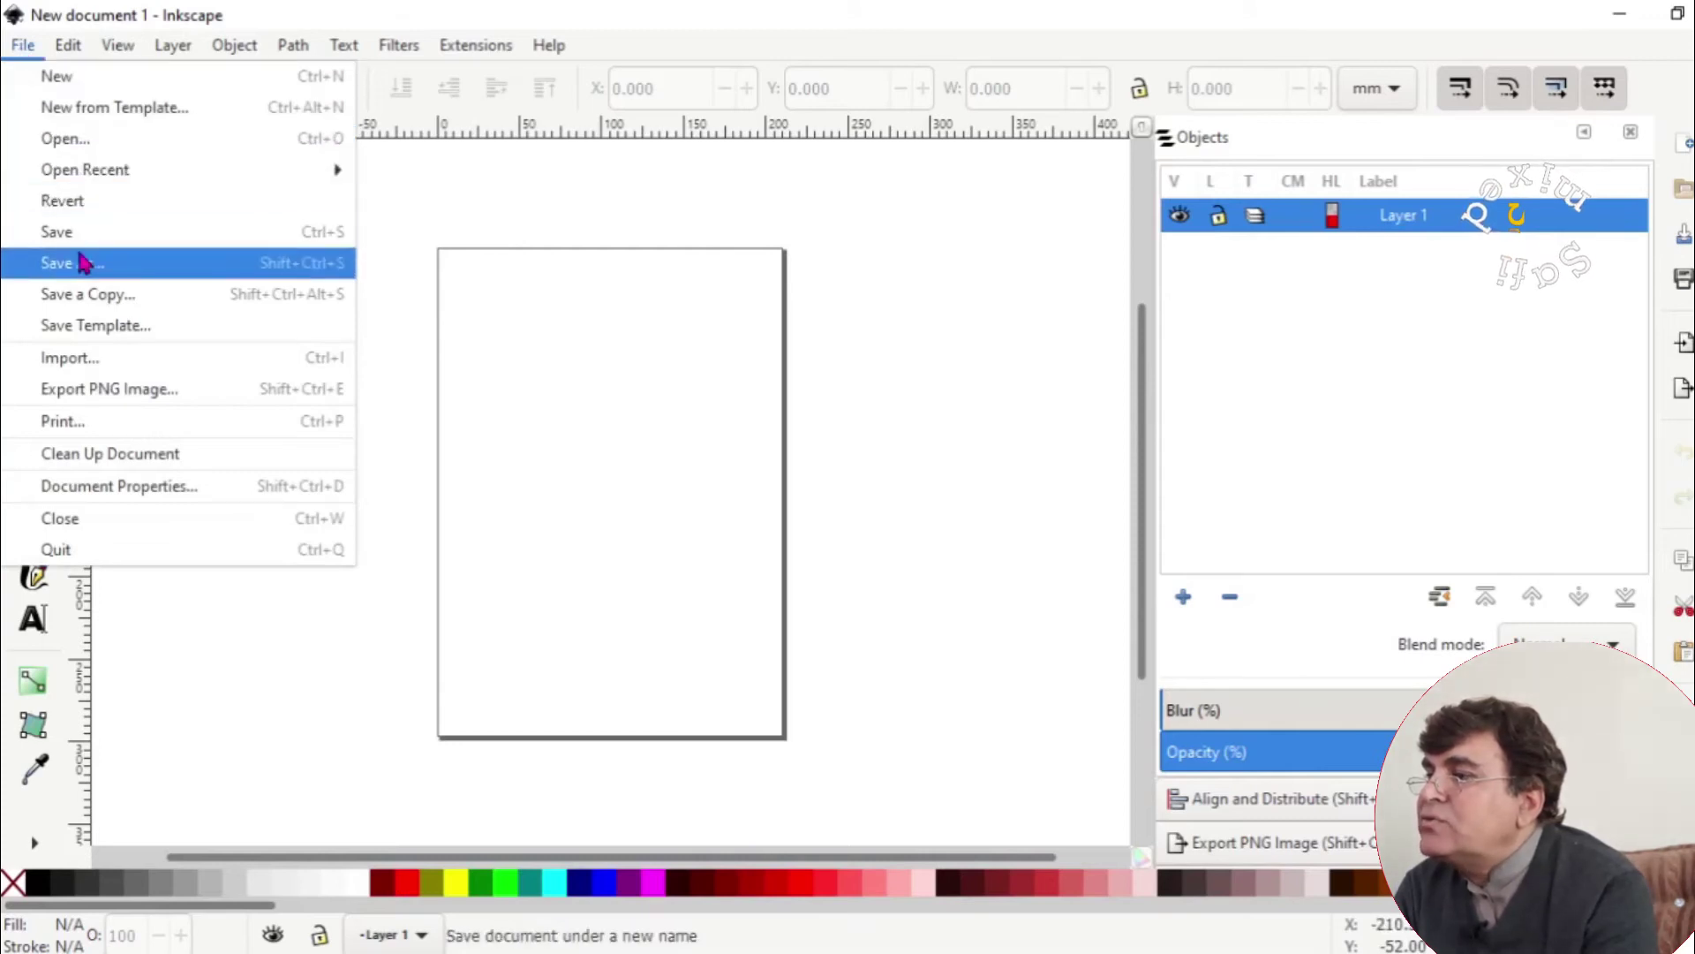
pyautogui.click(110, 362)
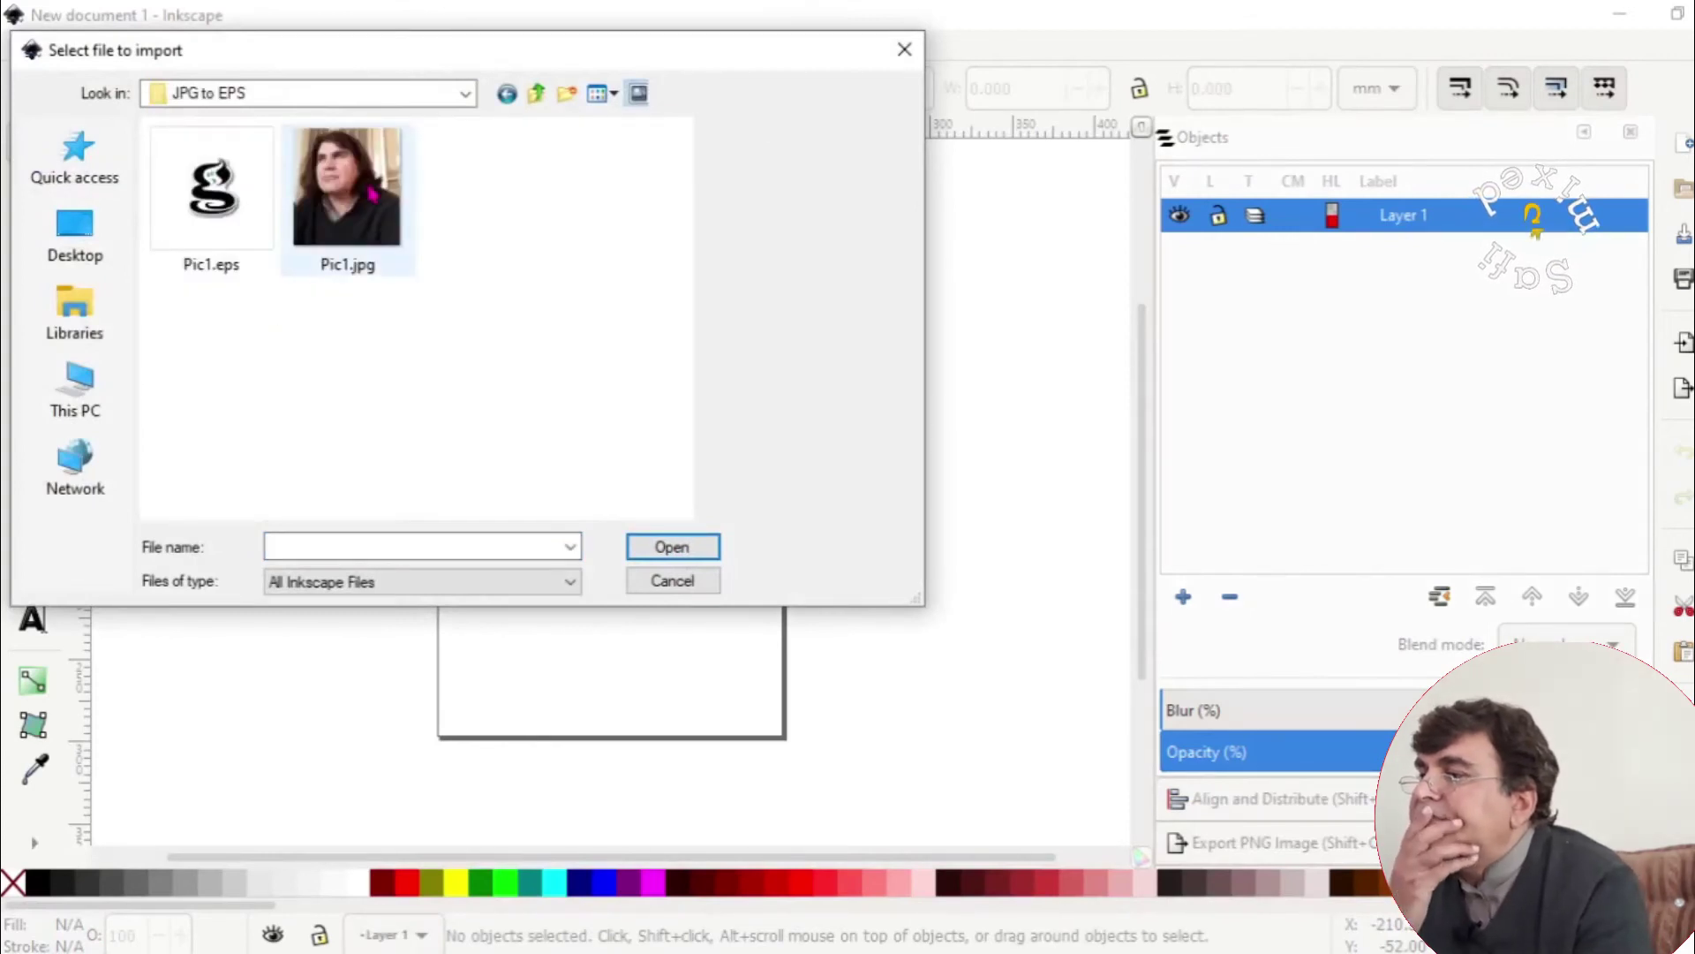
pyautogui.doubleClick(370, 191)
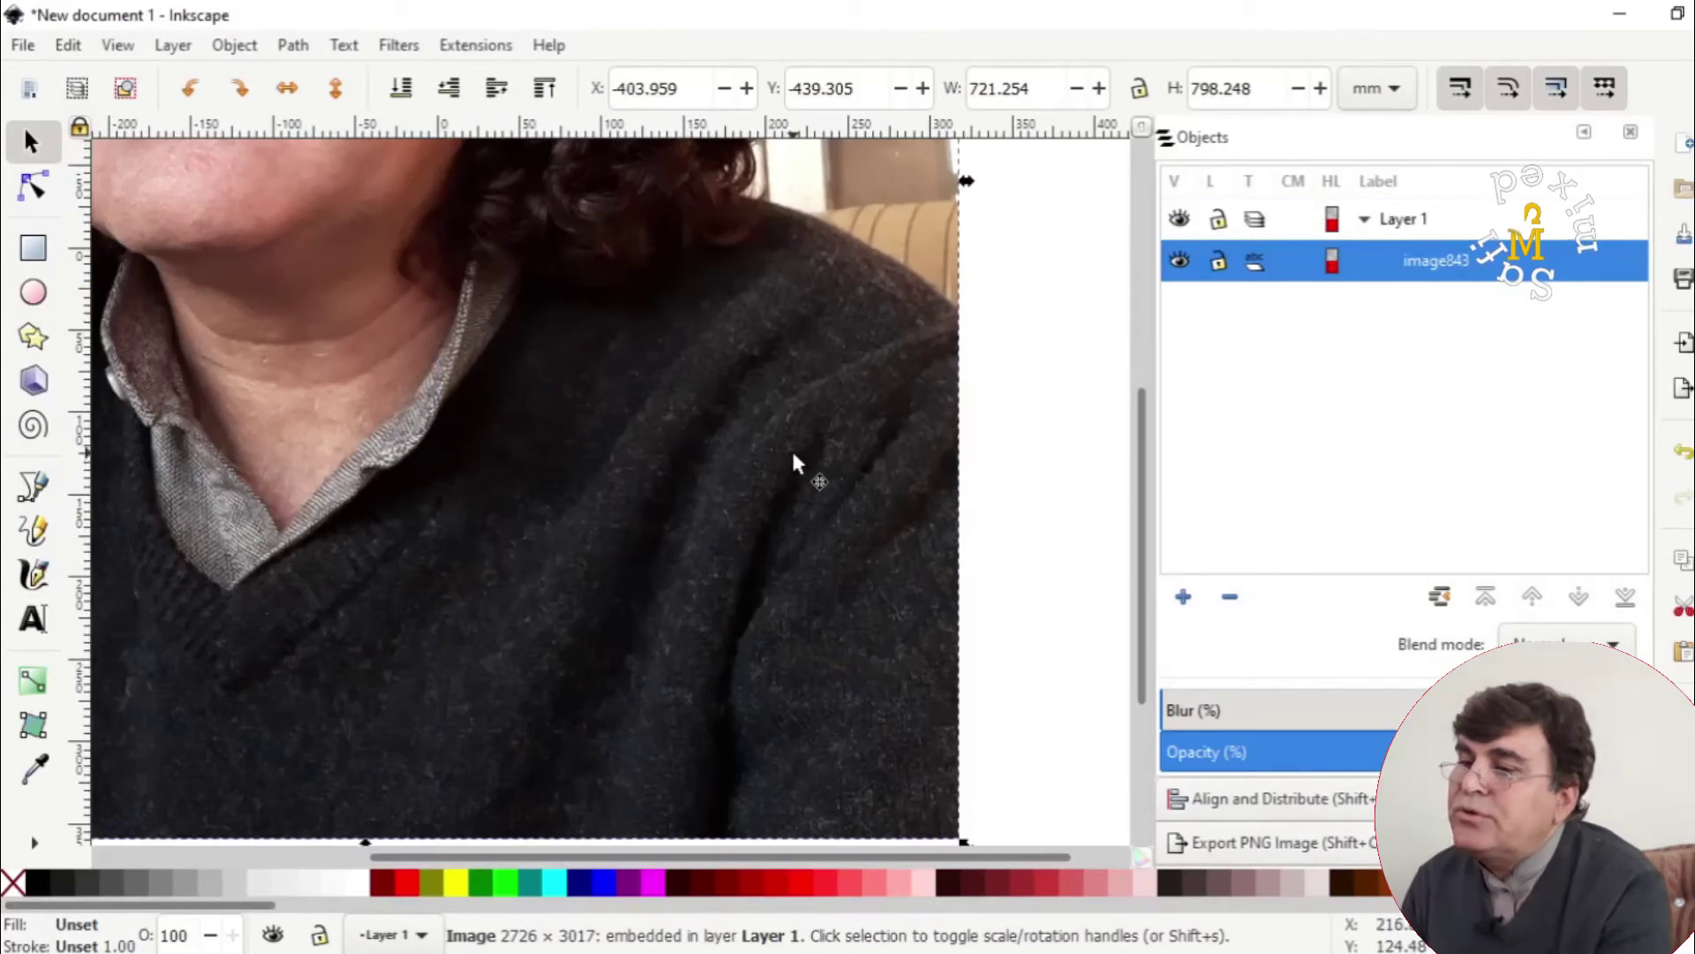
# Scale the imported photo down and move it onto the page.
pyautogui.keyDown('ctrl'); pyautogui.scroll(-3, 793, 464); pyautogui.keyUp('ctrl')
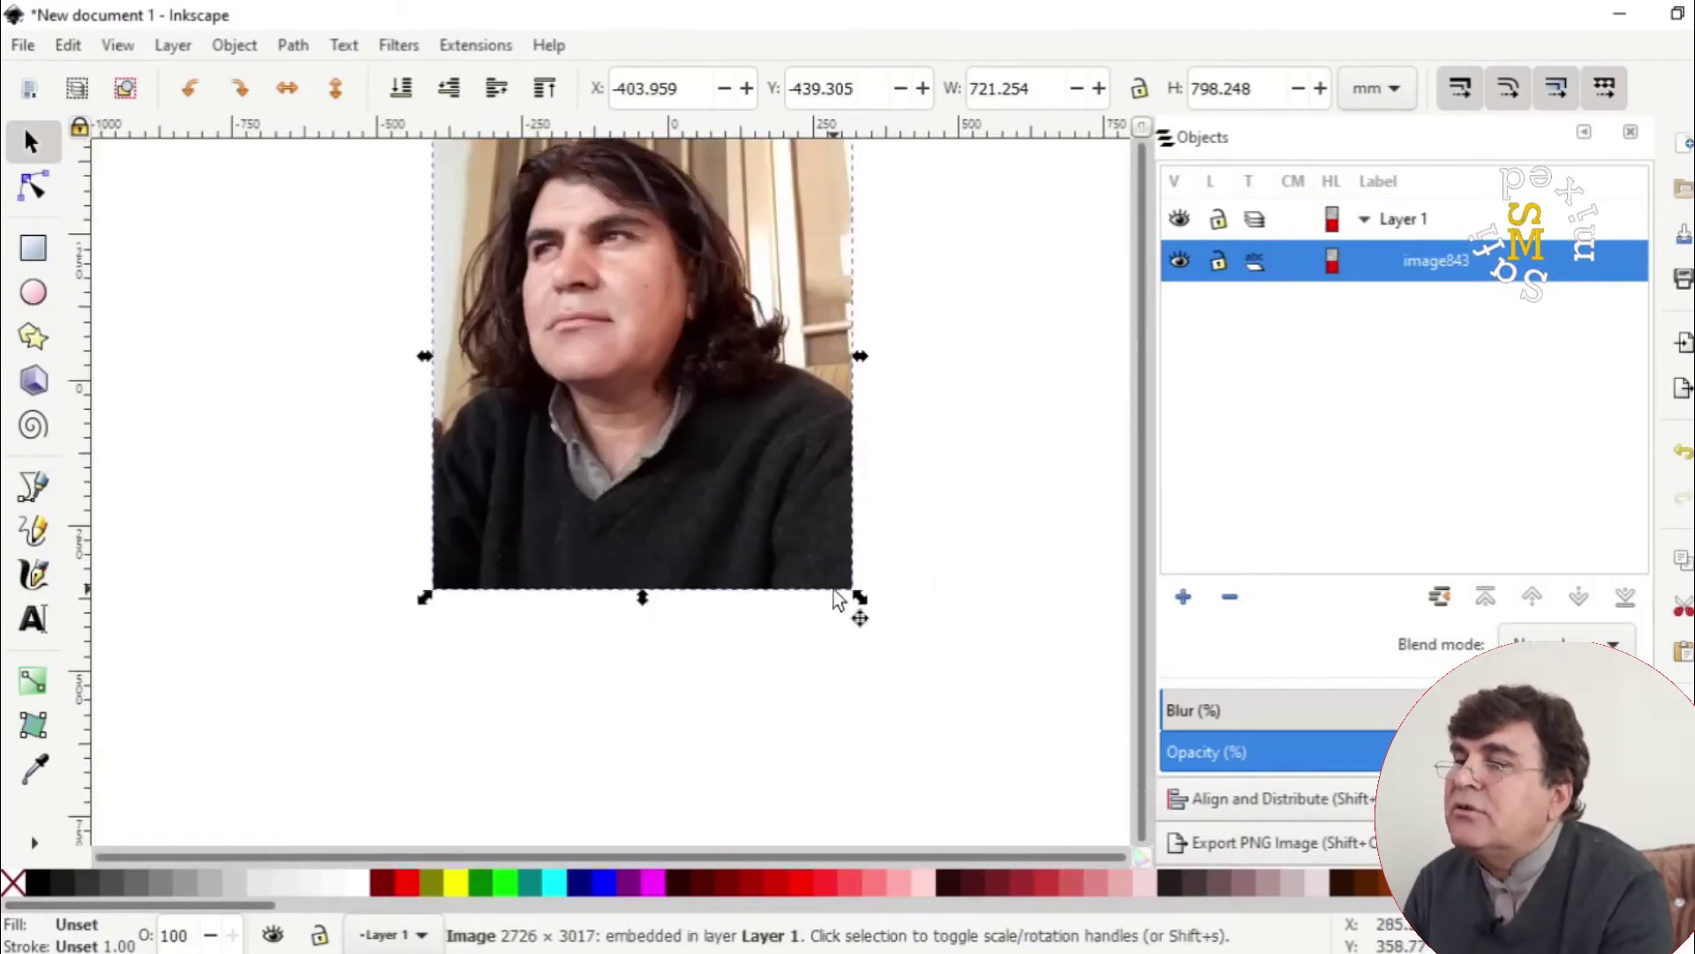
pyautogui.moveTo(857, 600); pyautogui.dragTo(548, 267)
pyautogui.moveTo(504, 203); pyautogui.dragTo(760, 480)
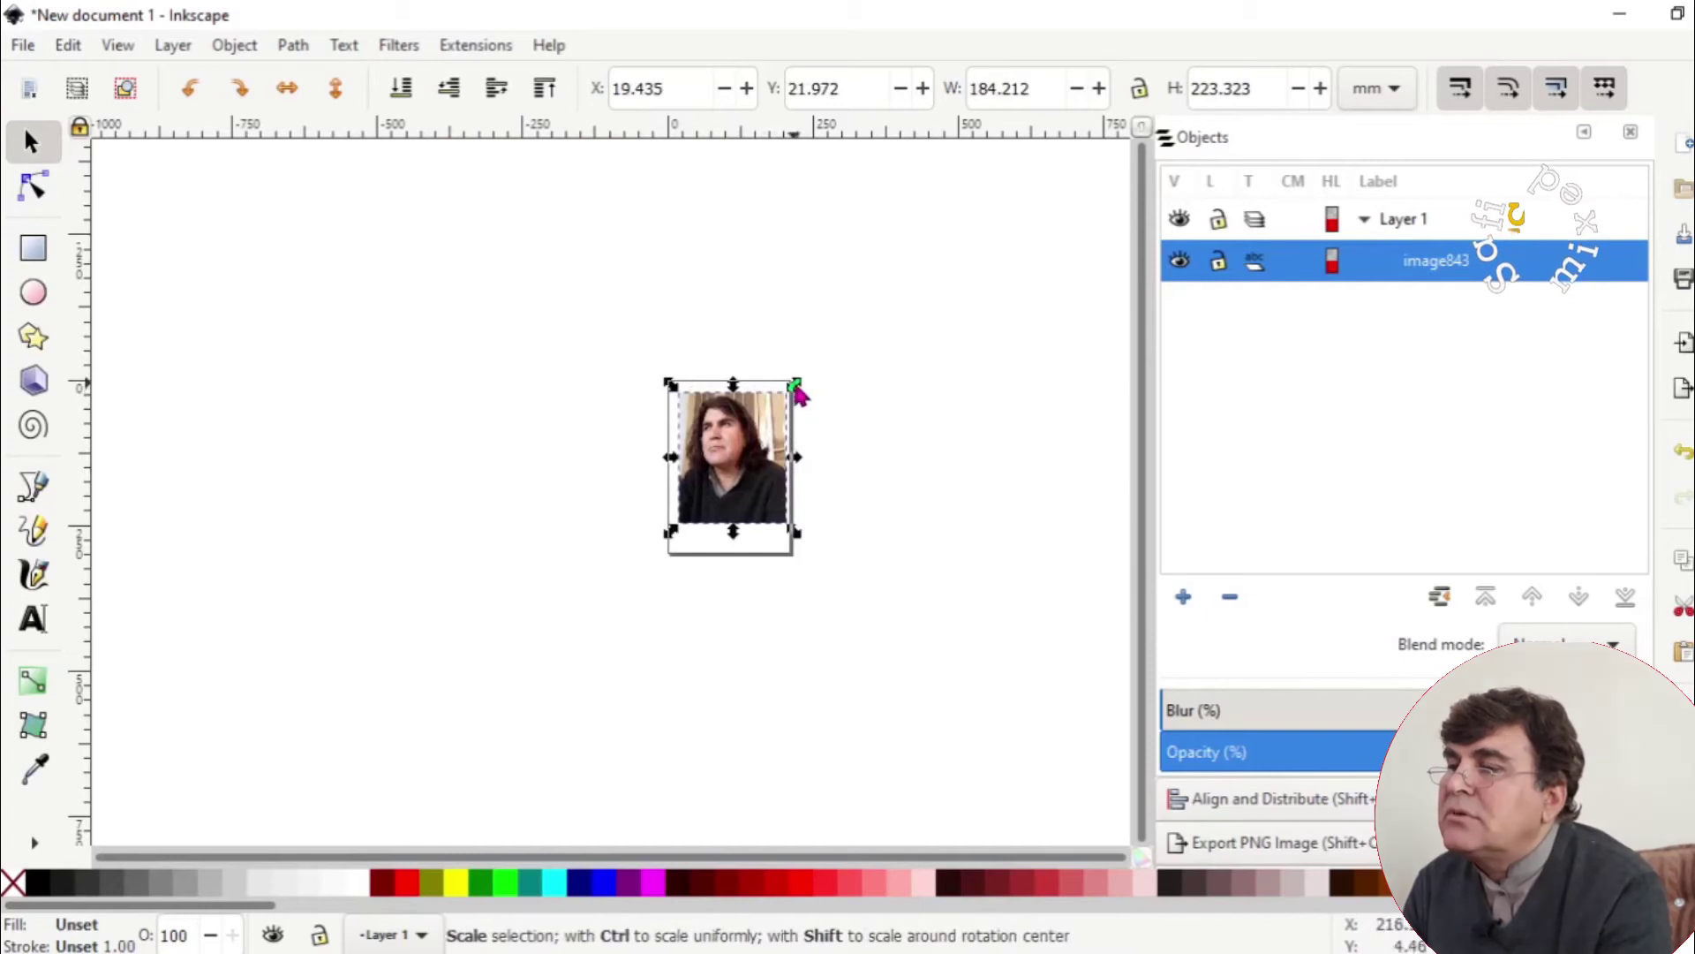
# Shrink the photo further to 191.816 × 215.235 mm so it fits within the page.
pyautogui.scroll(4, 834, 365)
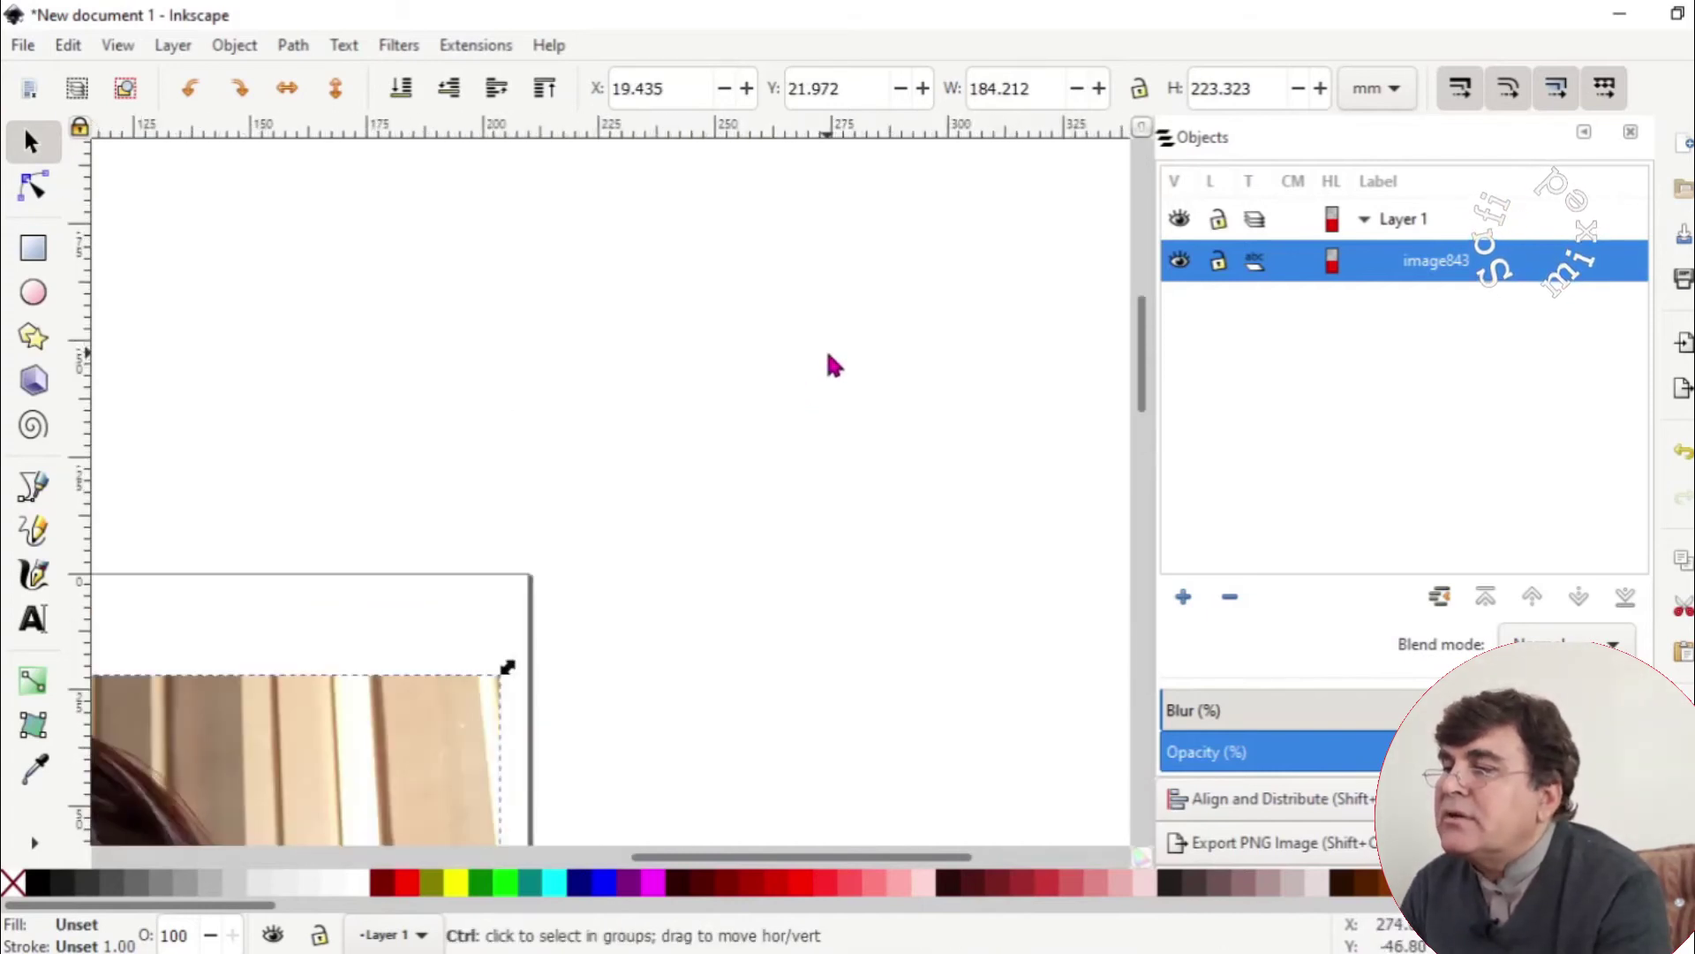
pyautogui.scroll(-4, 835, 365)
pyautogui.scroll(2, 834, 365)
pyautogui.scroll(2, 646, 501)
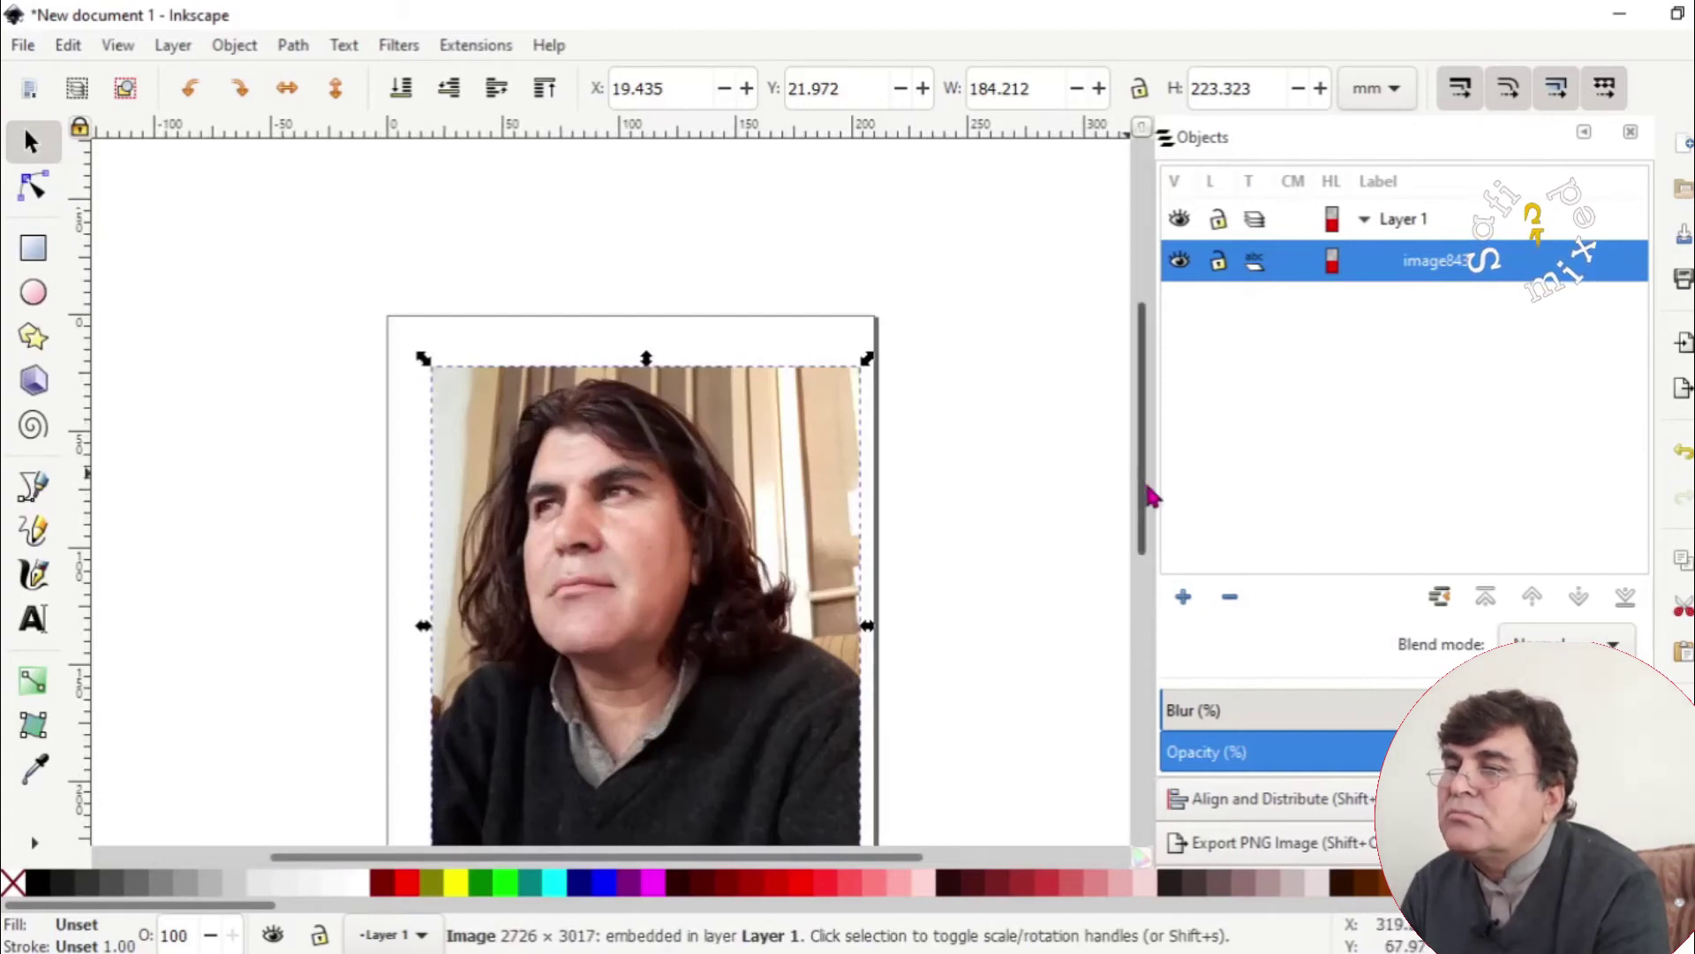
pyautogui.moveTo(1147, 492); pyautogui.dragTo(1152, 593)
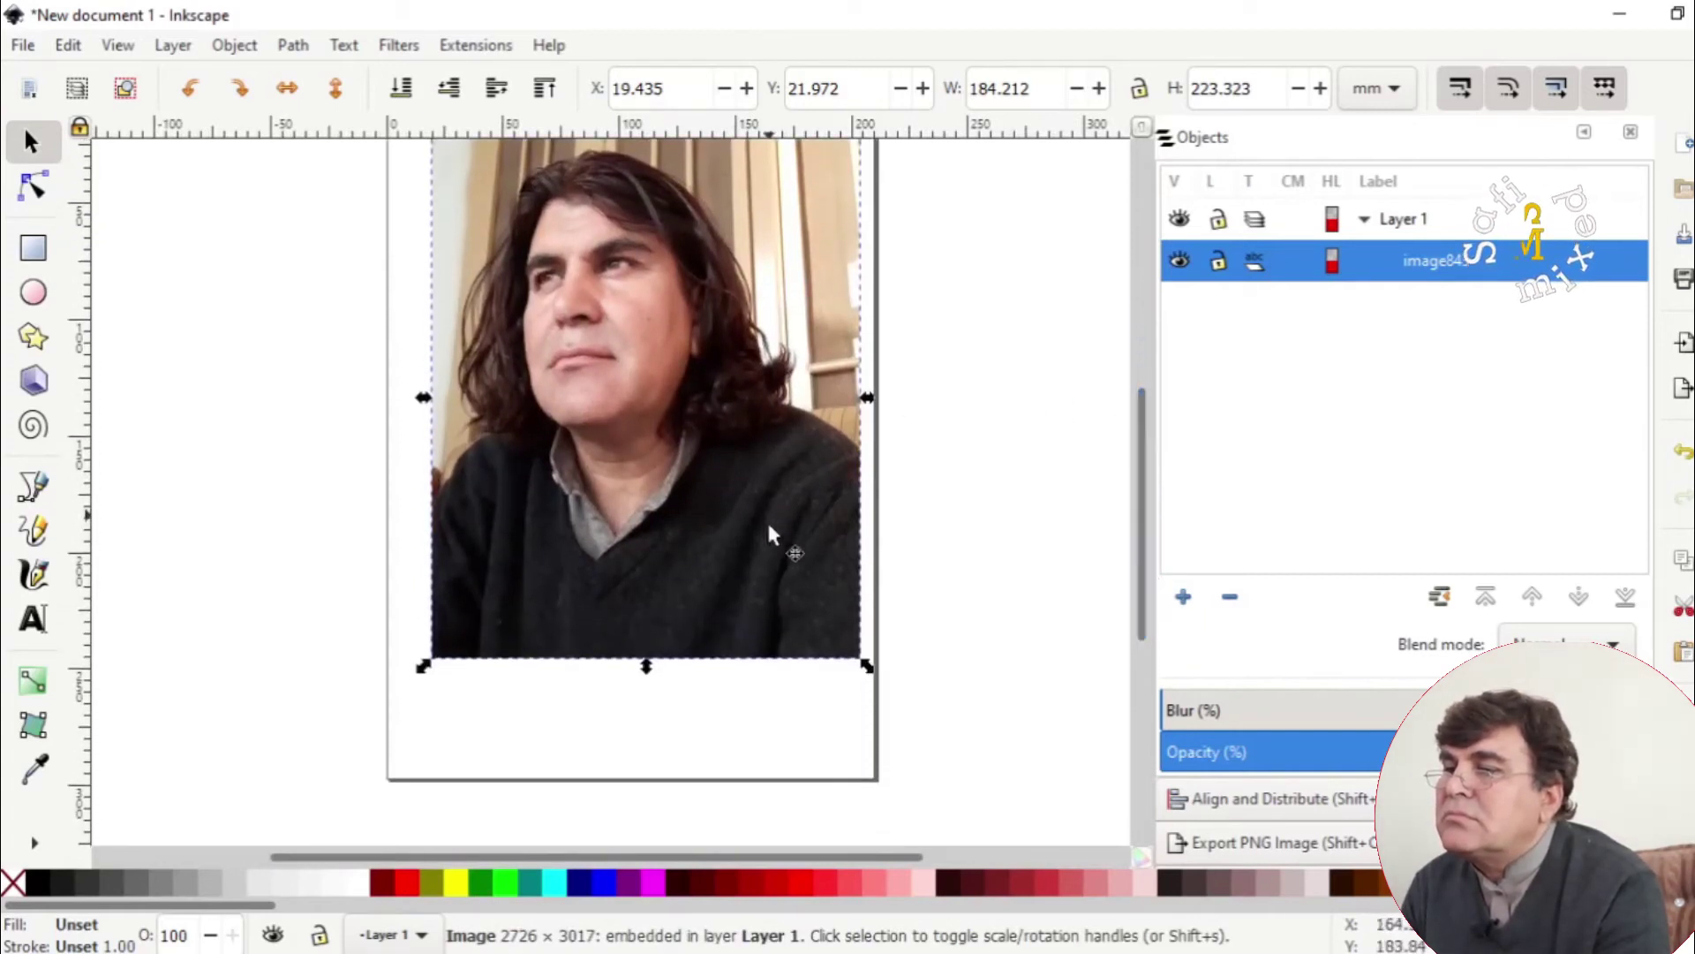
pyautogui.moveTo(867, 671); pyautogui.dragTo(720, 450)
pyautogui.moveTo(610, 330); pyautogui.dragTo(687, 544)
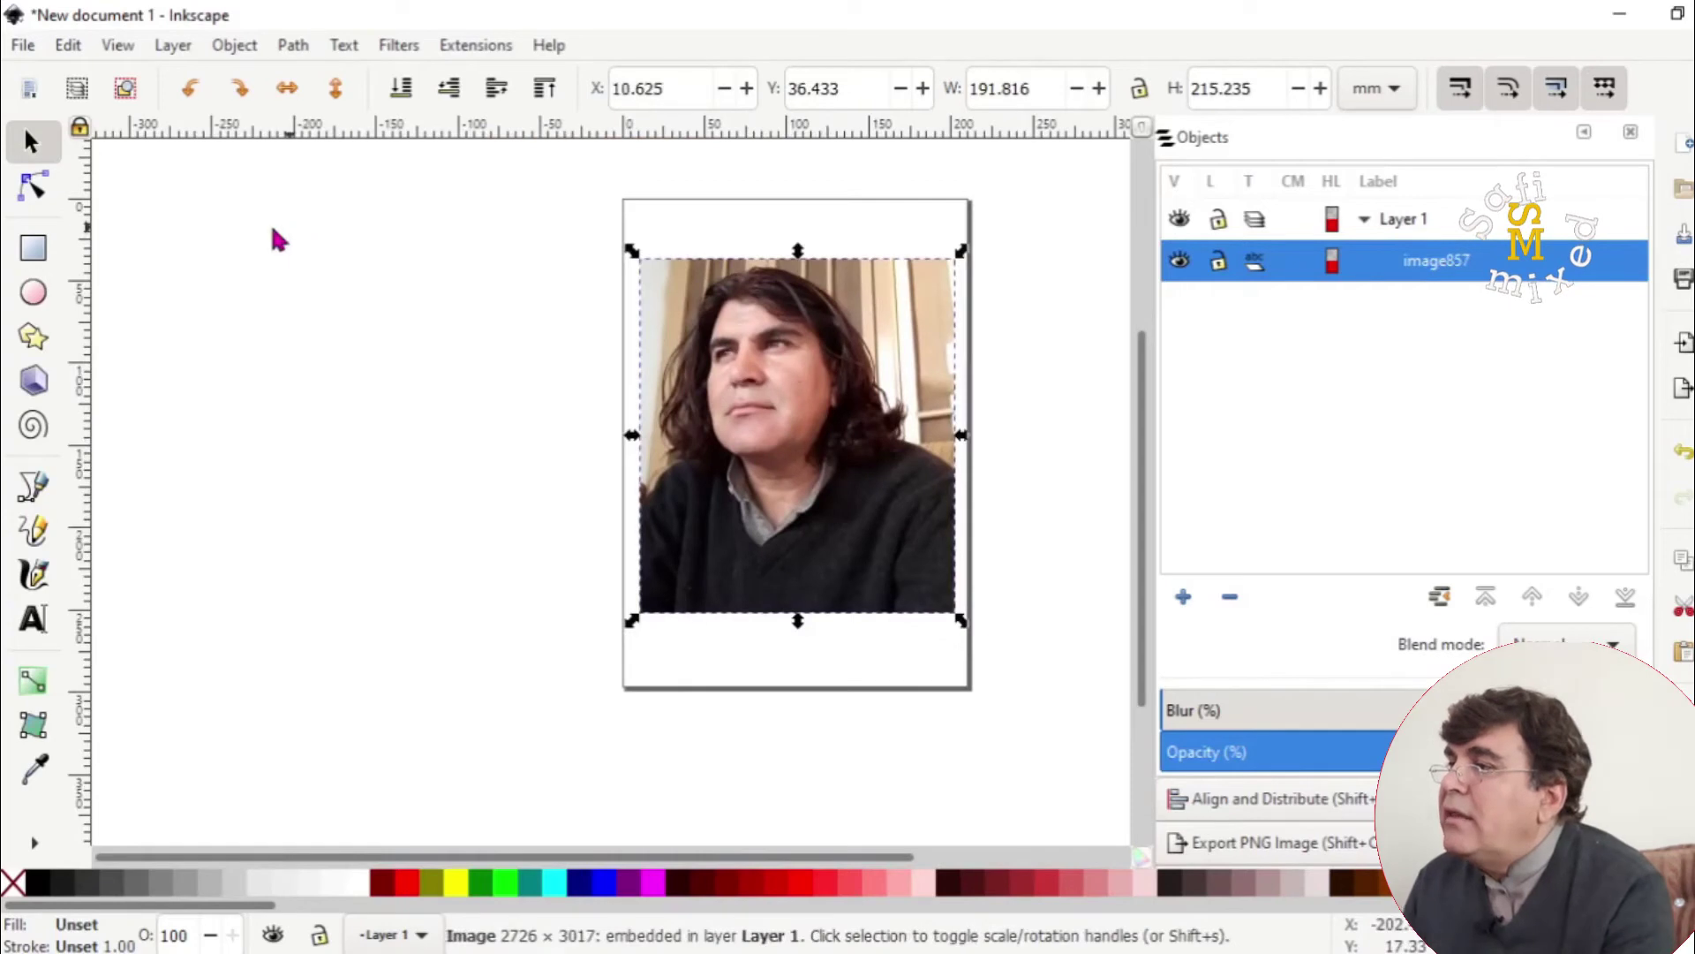
pyautogui.click(23, 45)
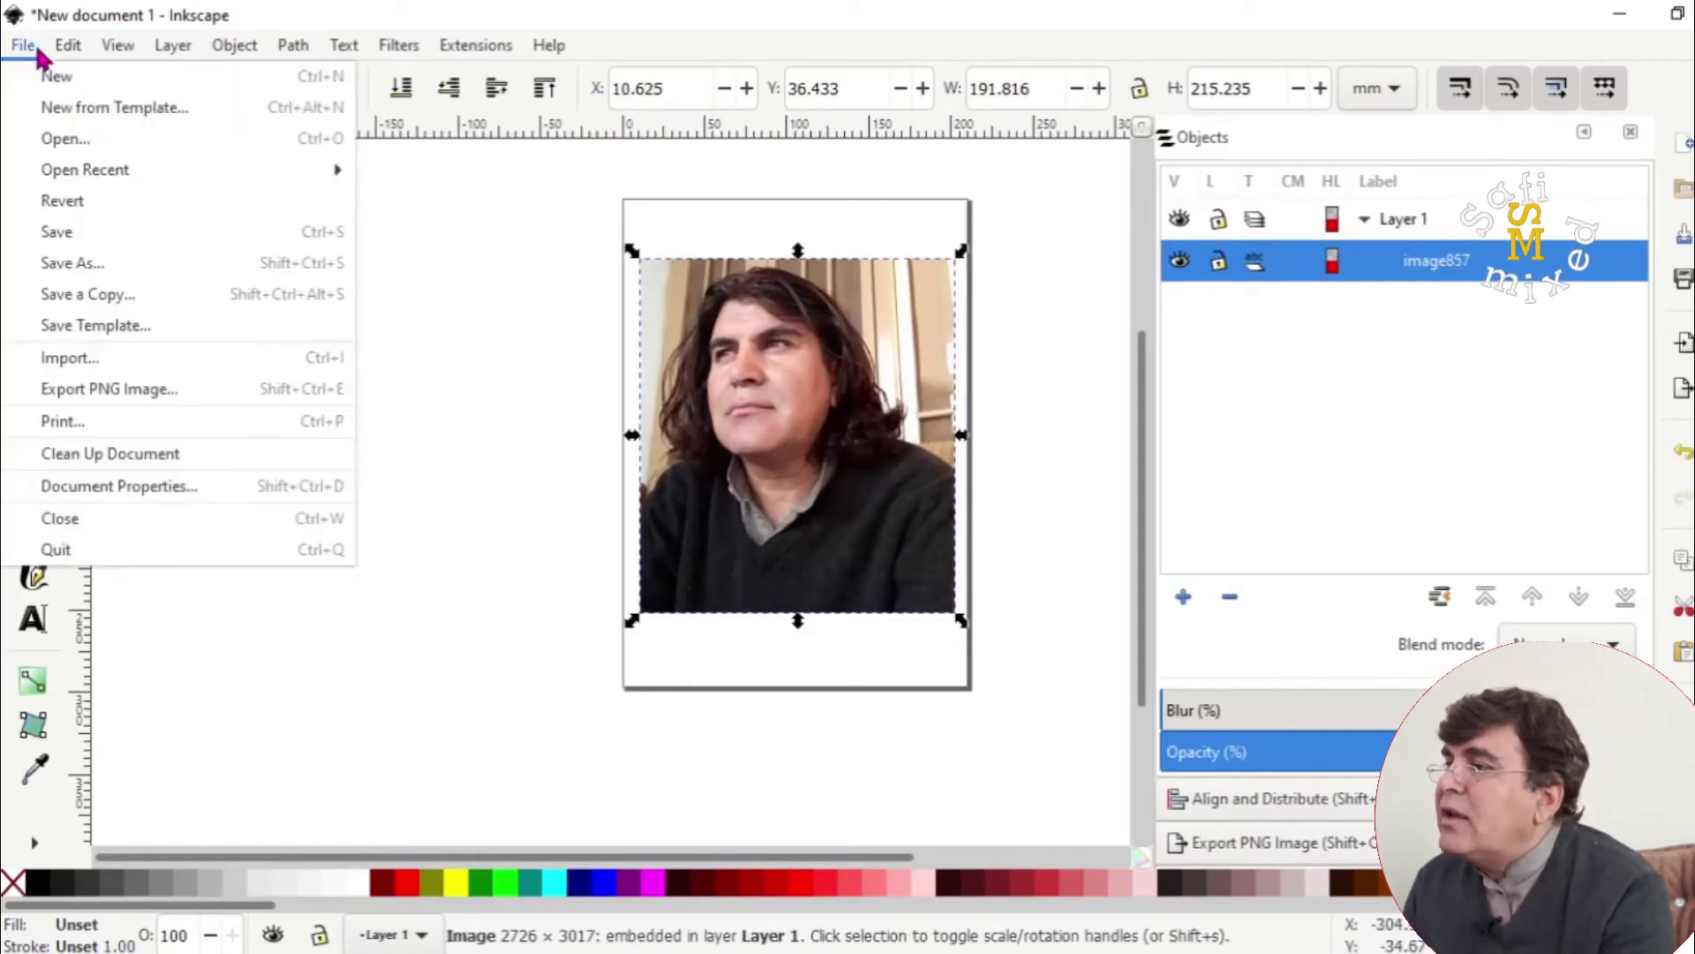
# Name a saved copy pic1ink with Encapsulated PostScript (*.eps) as the format.
pyautogui.click(132, 301)
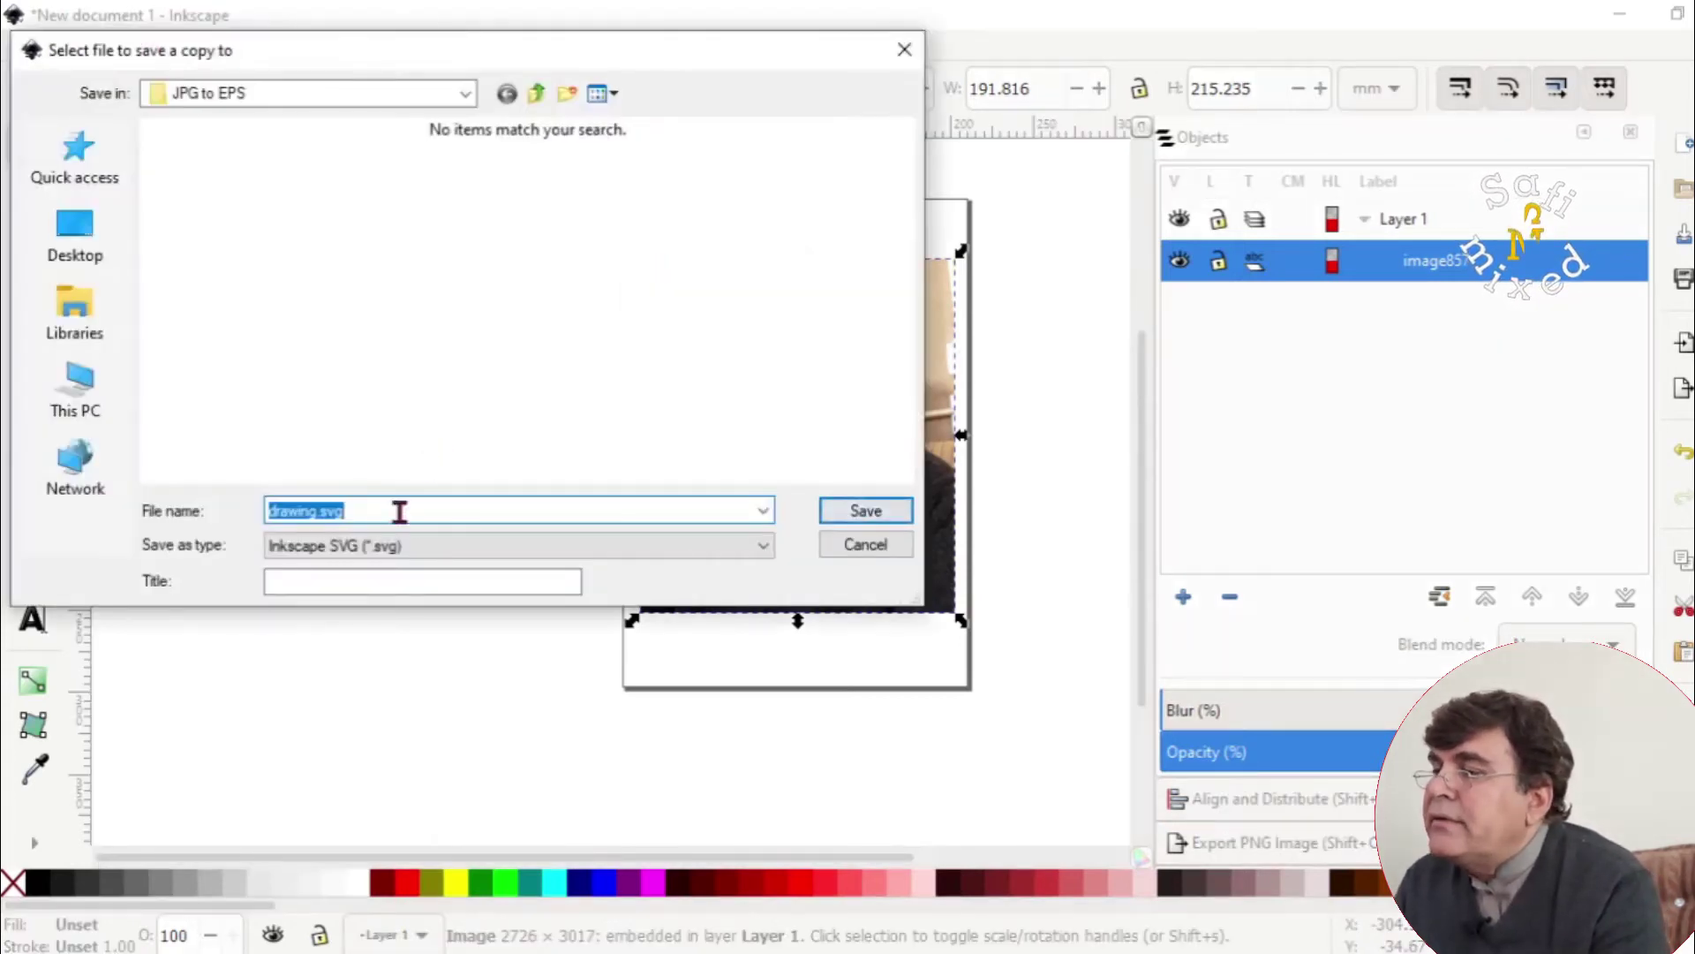
pyautogui.click(322, 510)
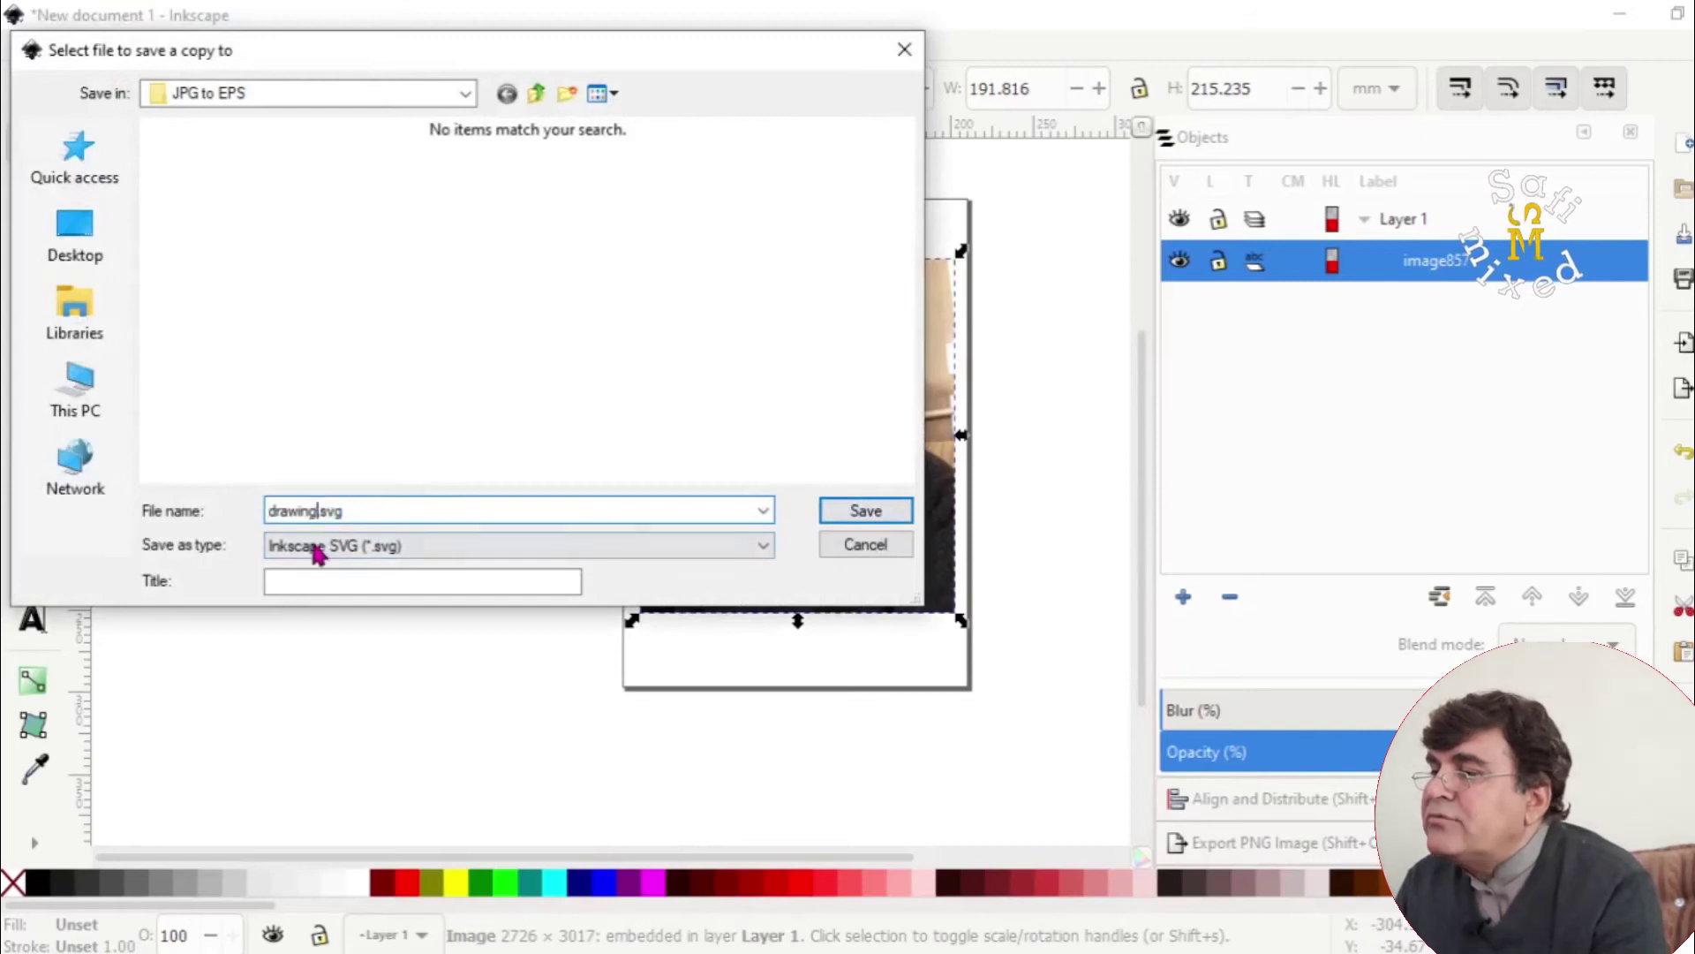
pyautogui.press('BackSpace')
pyautogui.press('BackSpace')
pyautogui.press('BackSpace')
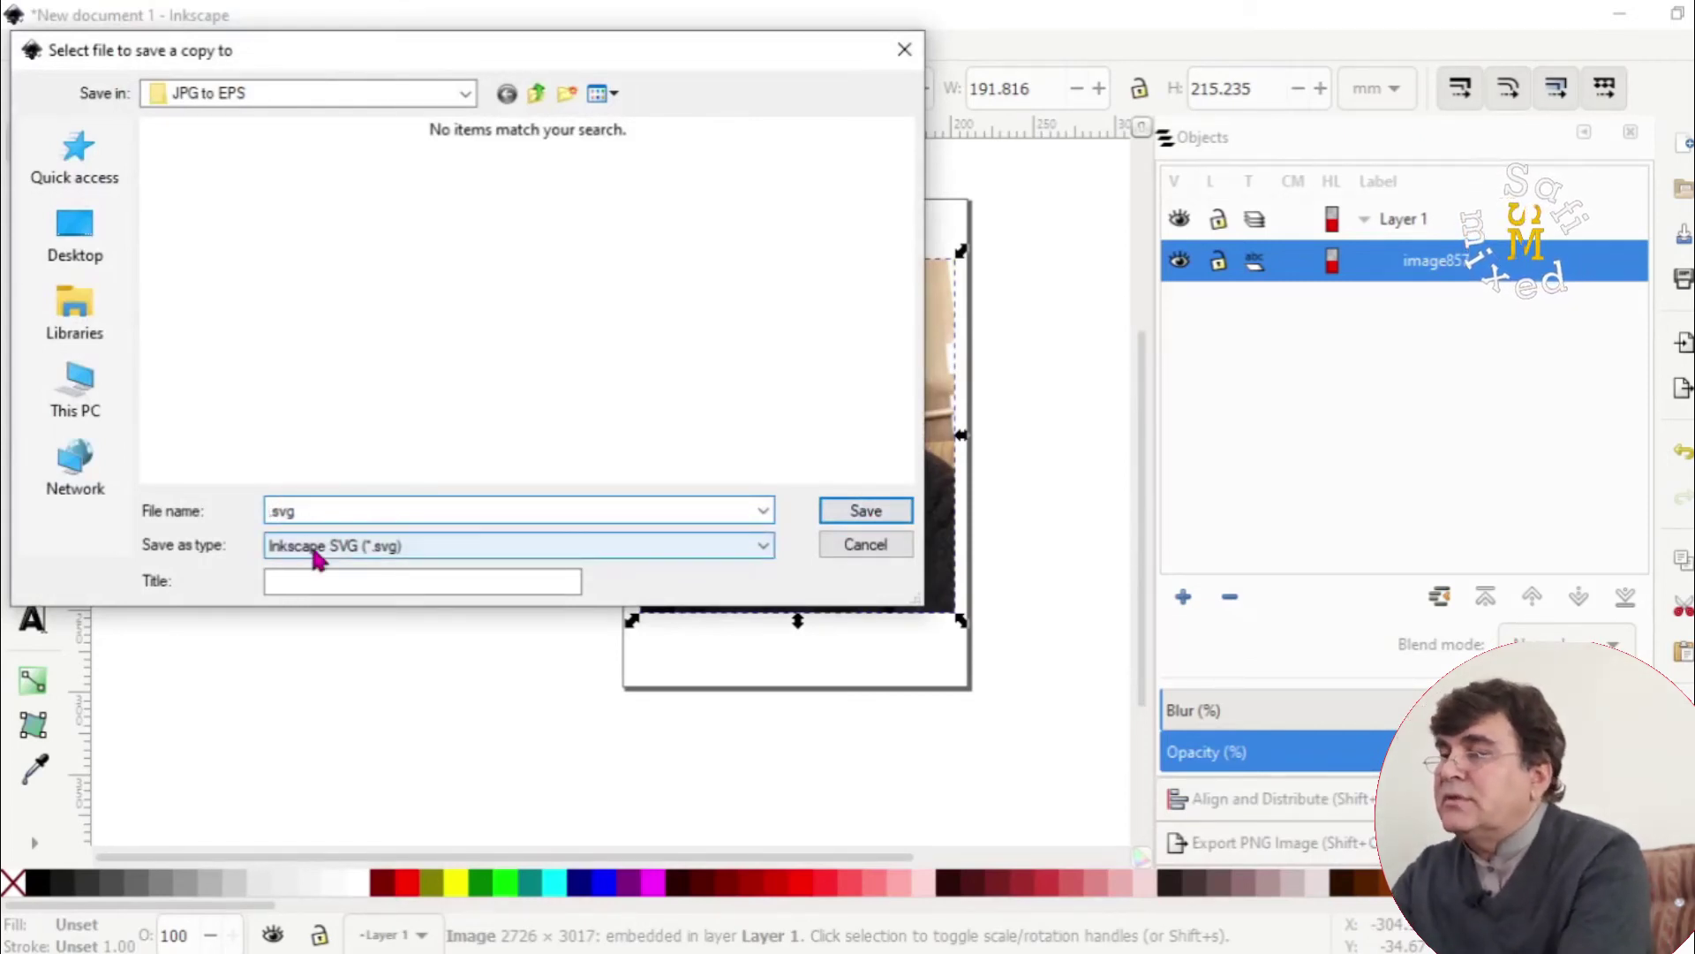
pyautogui.write('pic1ink')
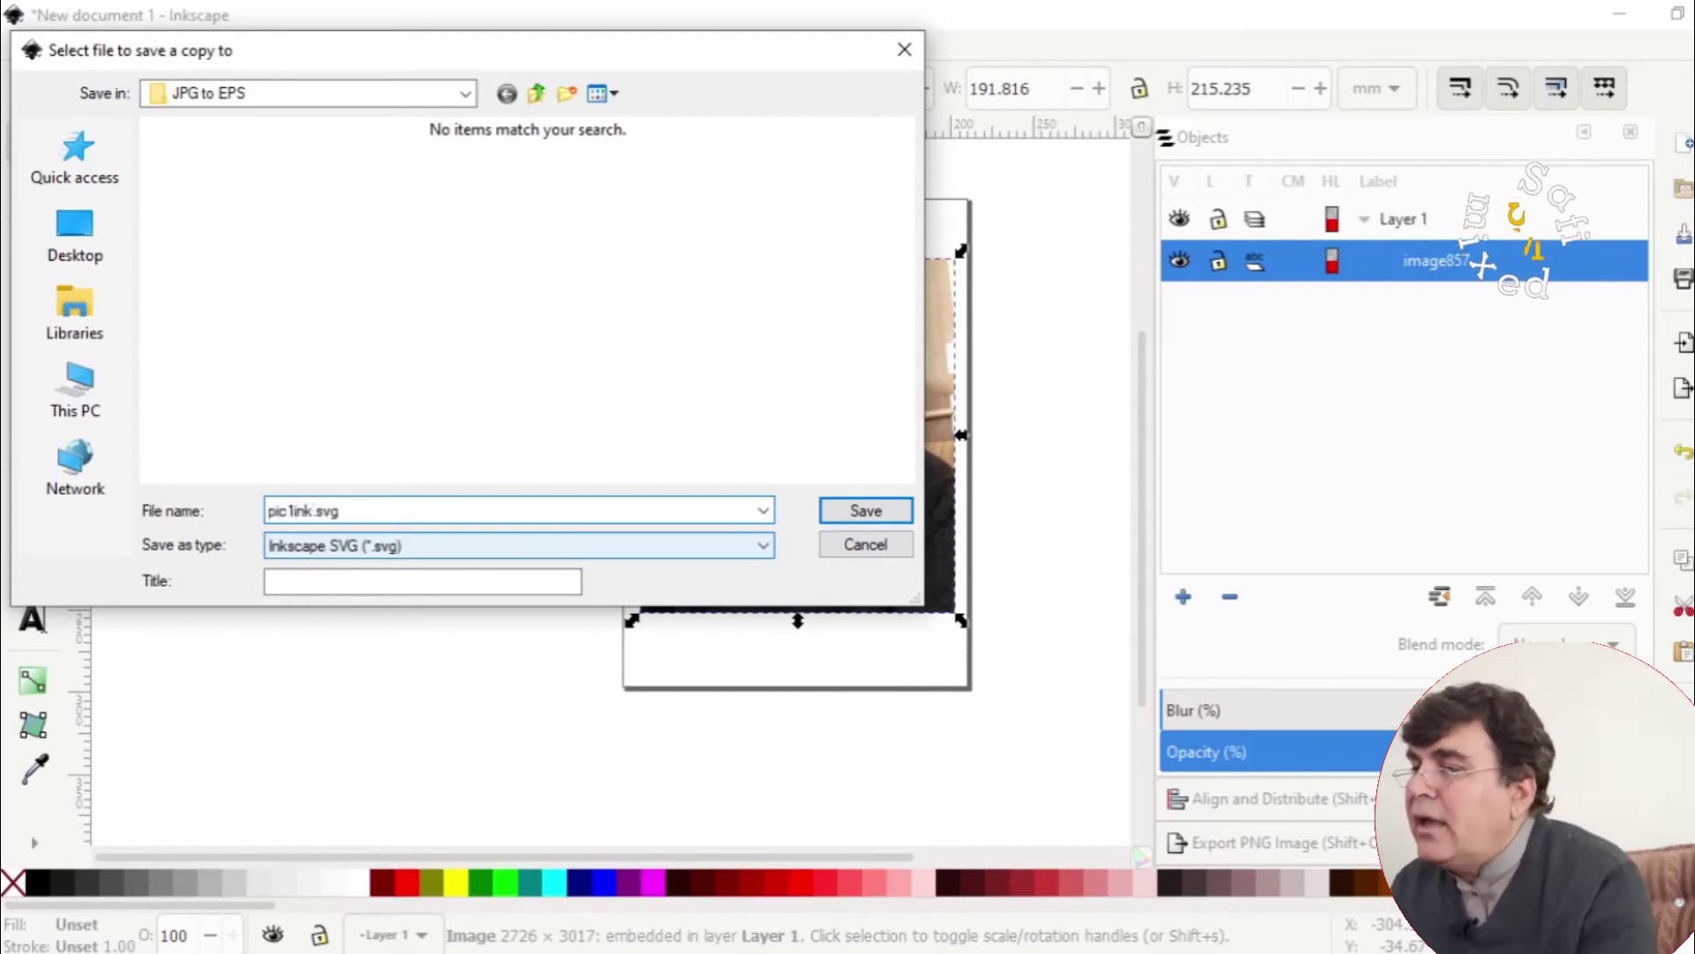
pyautogui.click(446, 556)
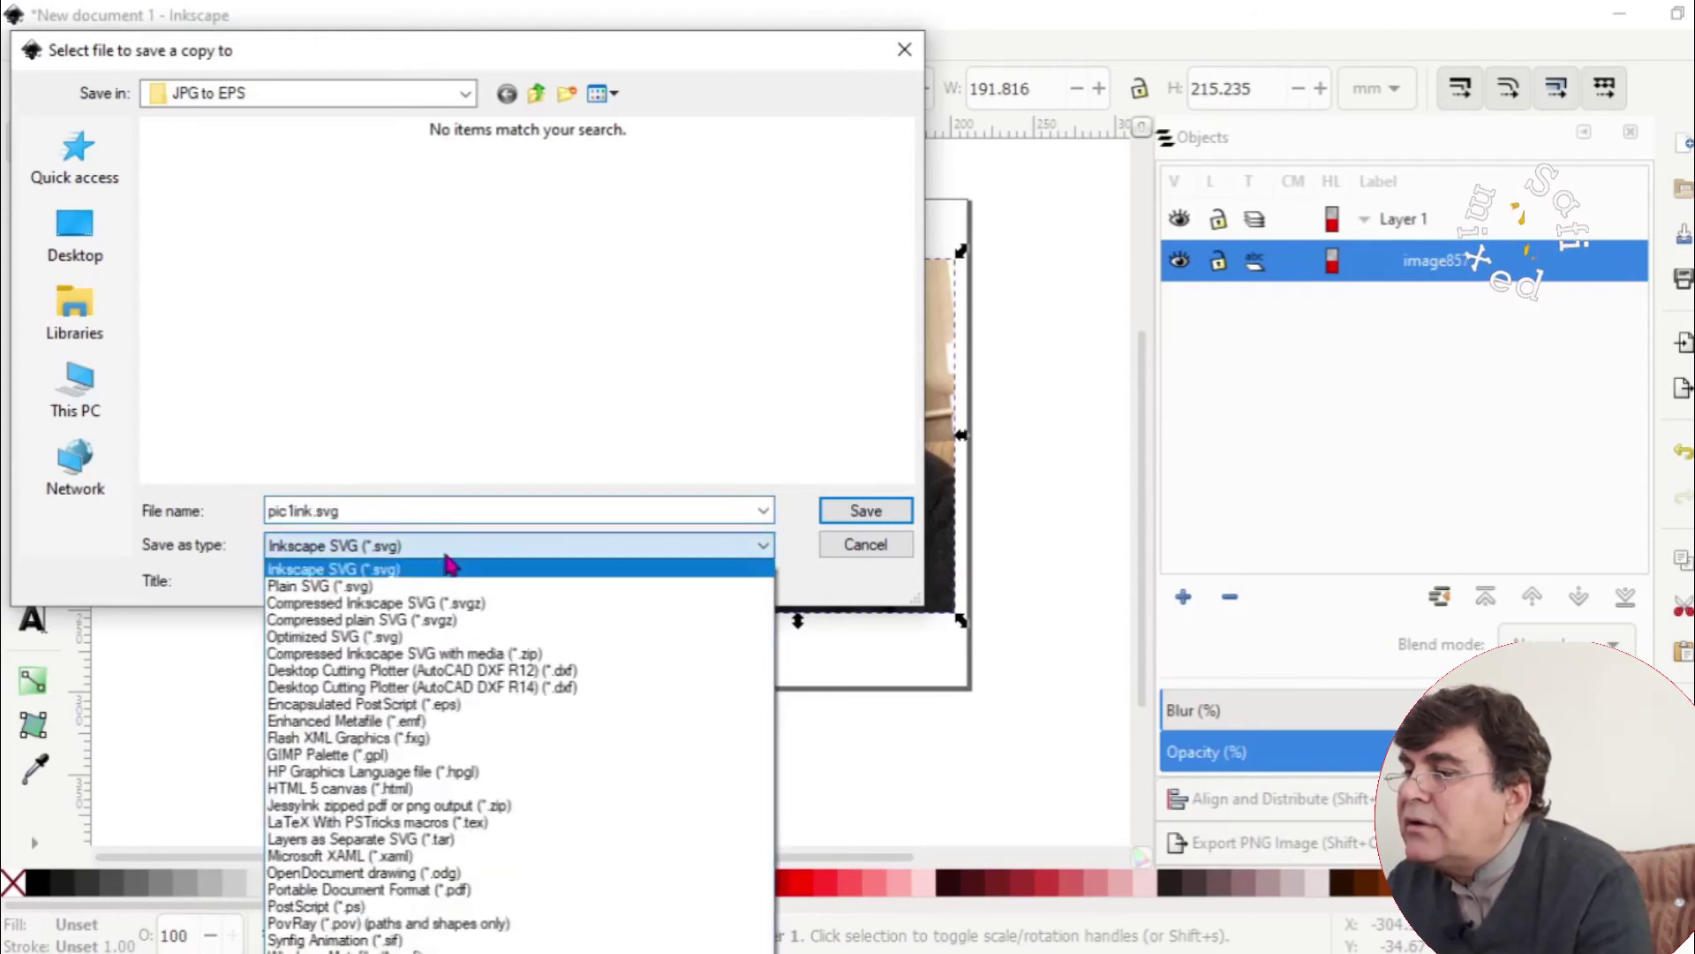
pyautogui.click(468, 704)
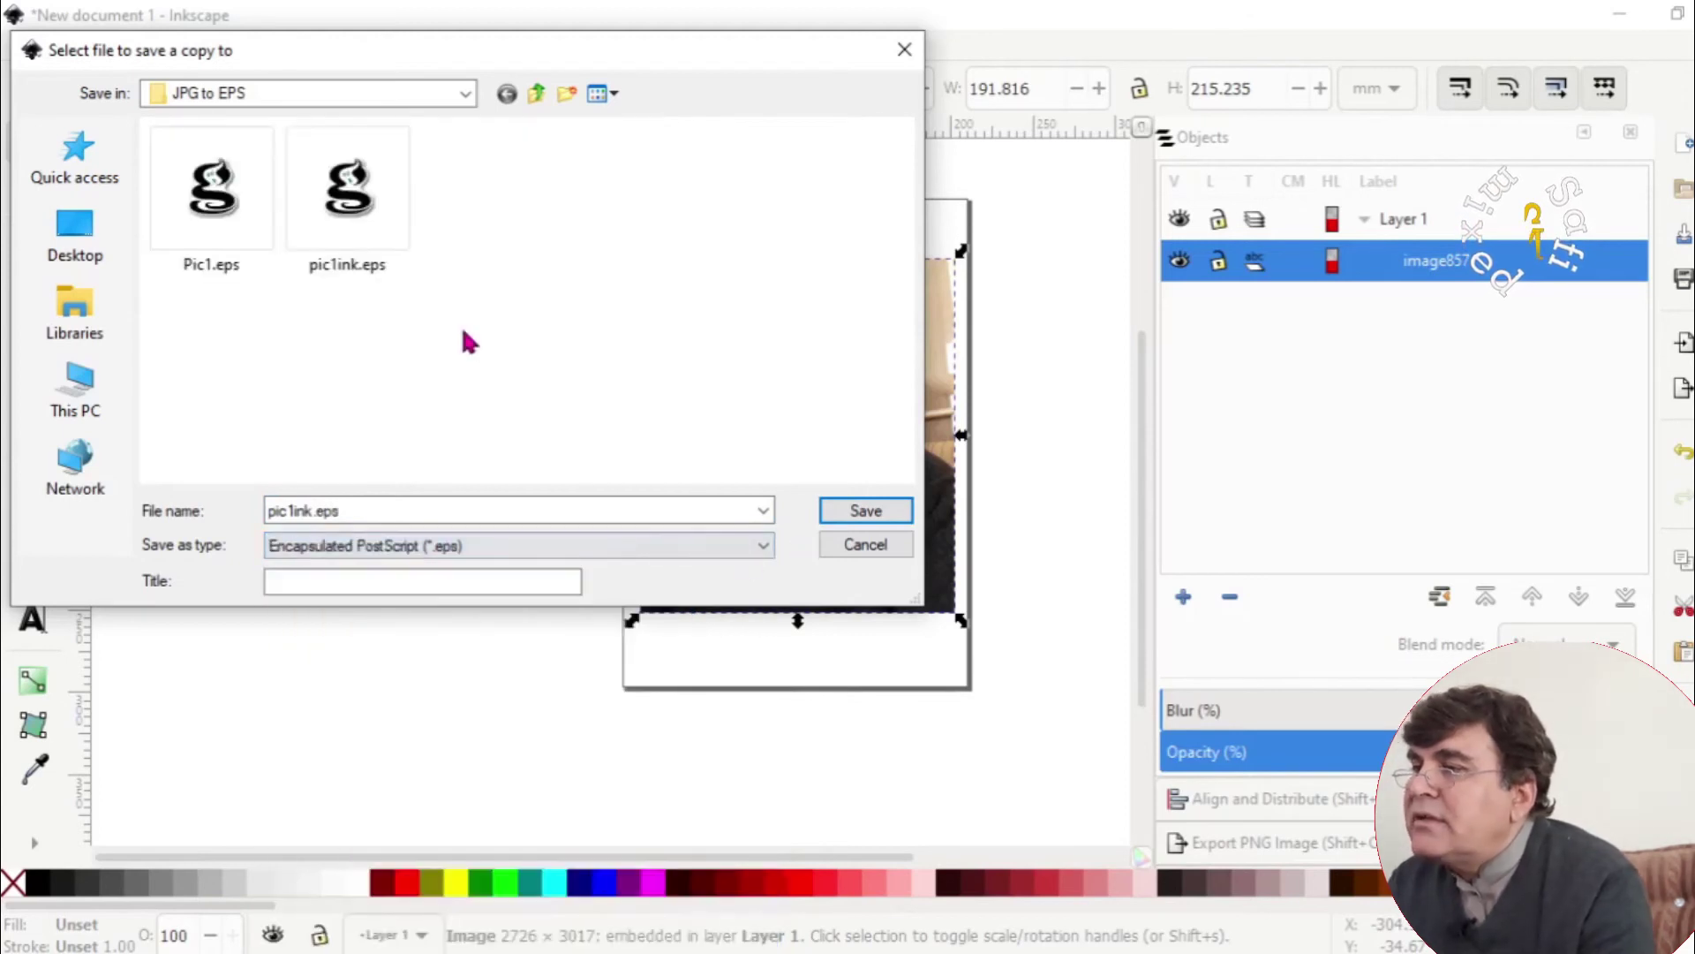
# Save over the existing pic1ink.eps, accepting the EPS export settings.
pyautogui.click(345, 216)
pyautogui.doubleClick(345, 221)
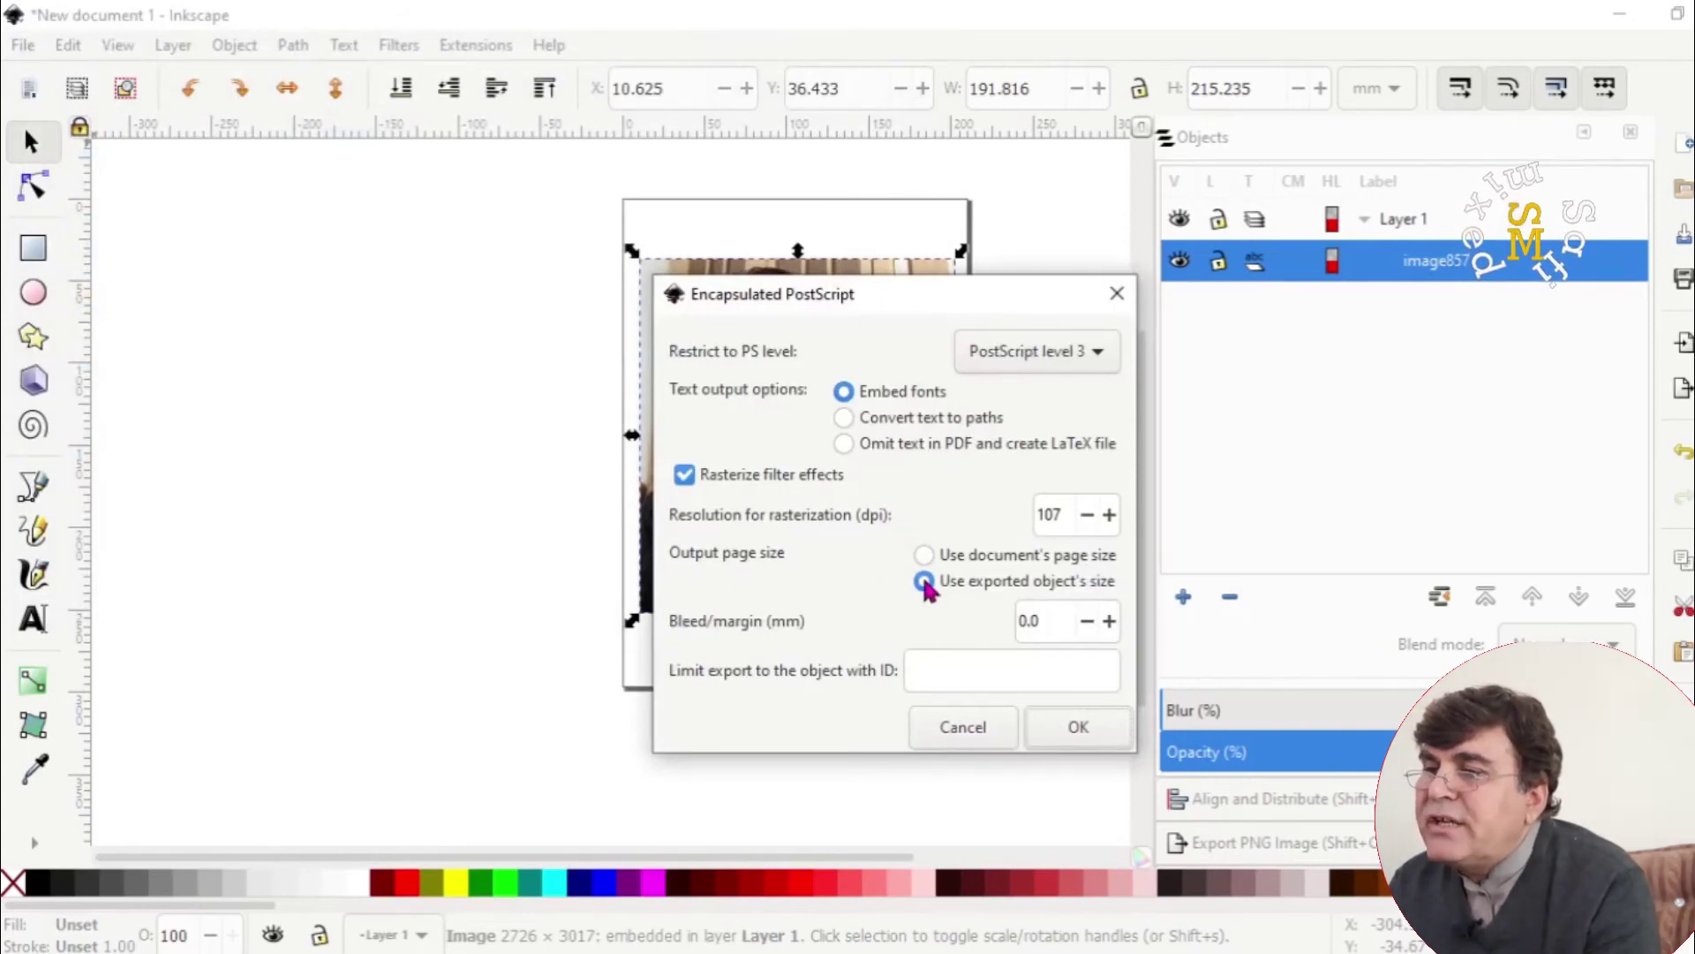
pyautogui.click(1079, 730)
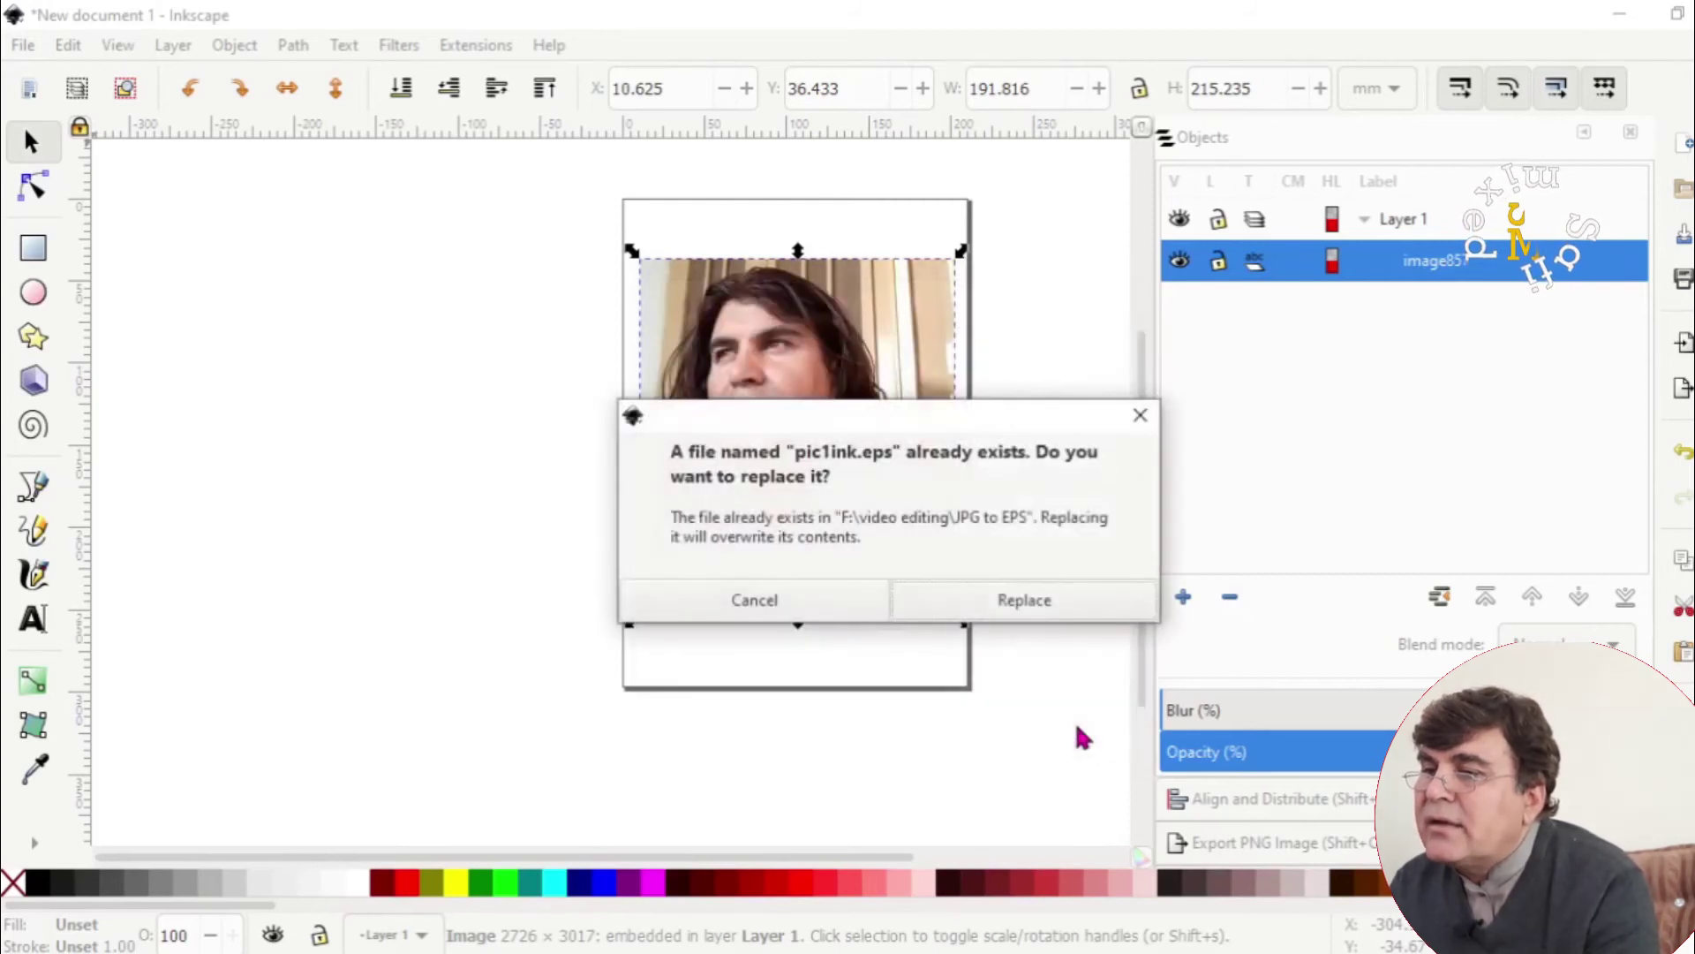
pyautogui.click(1071, 599)
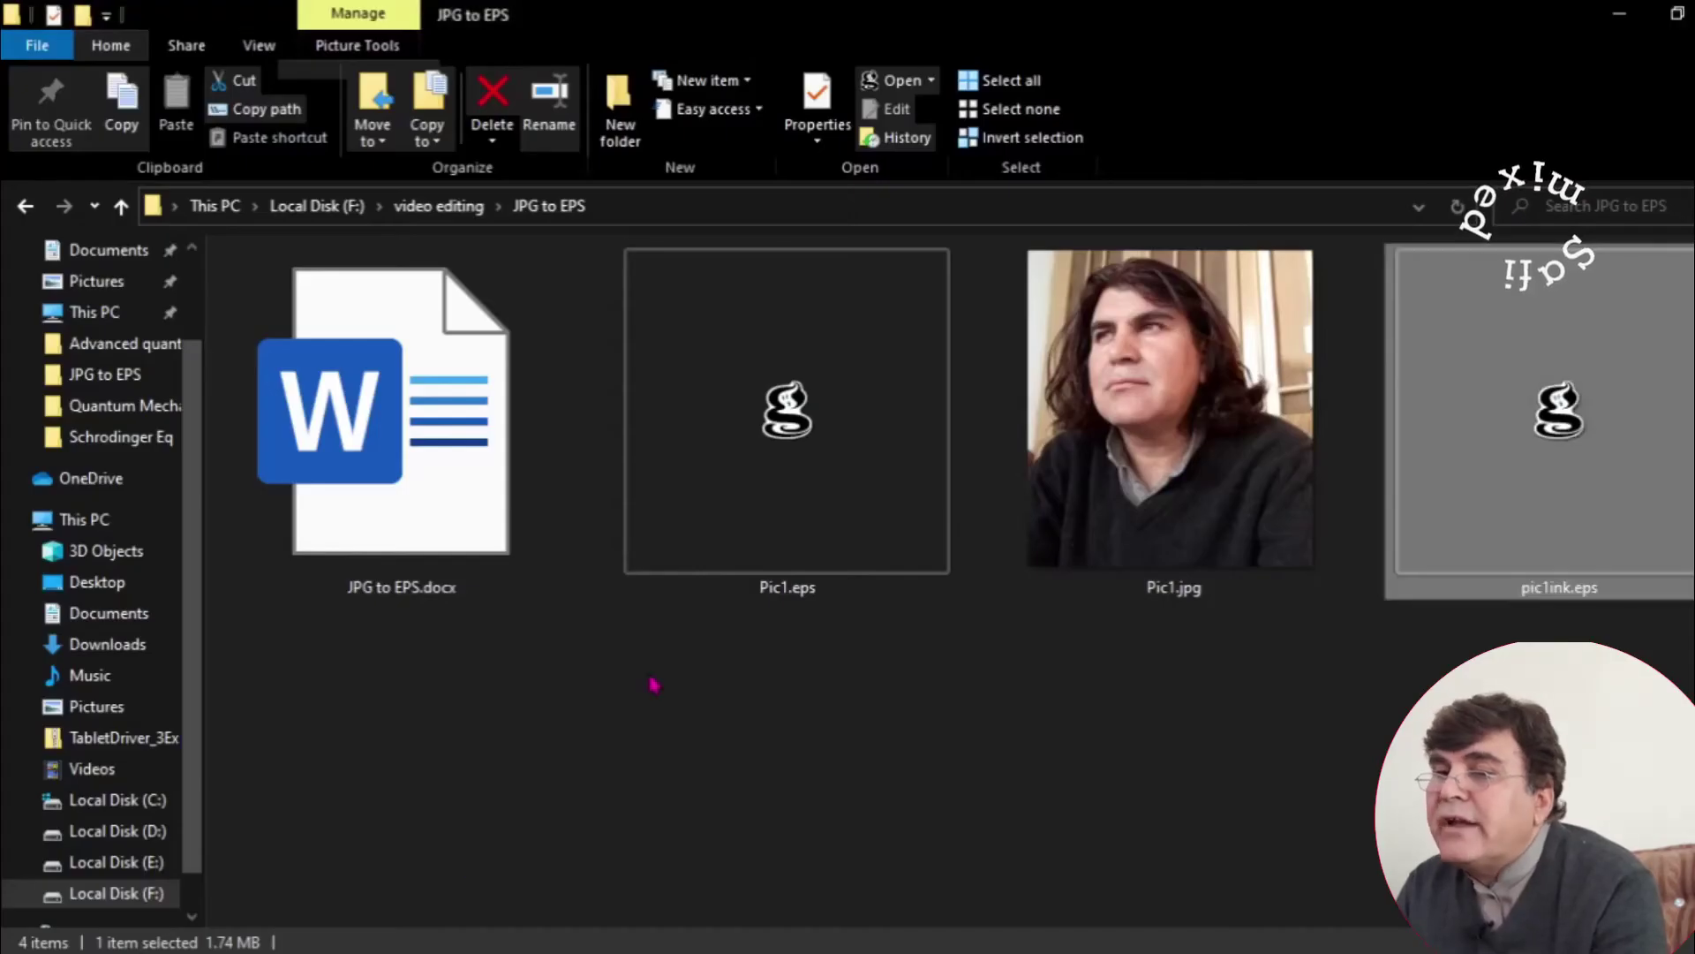
# Preview pic1ink.eps in Ghostscript, then close its image and console windows.
pyautogui.click(654, 685)
pyautogui.click(1561, 427)
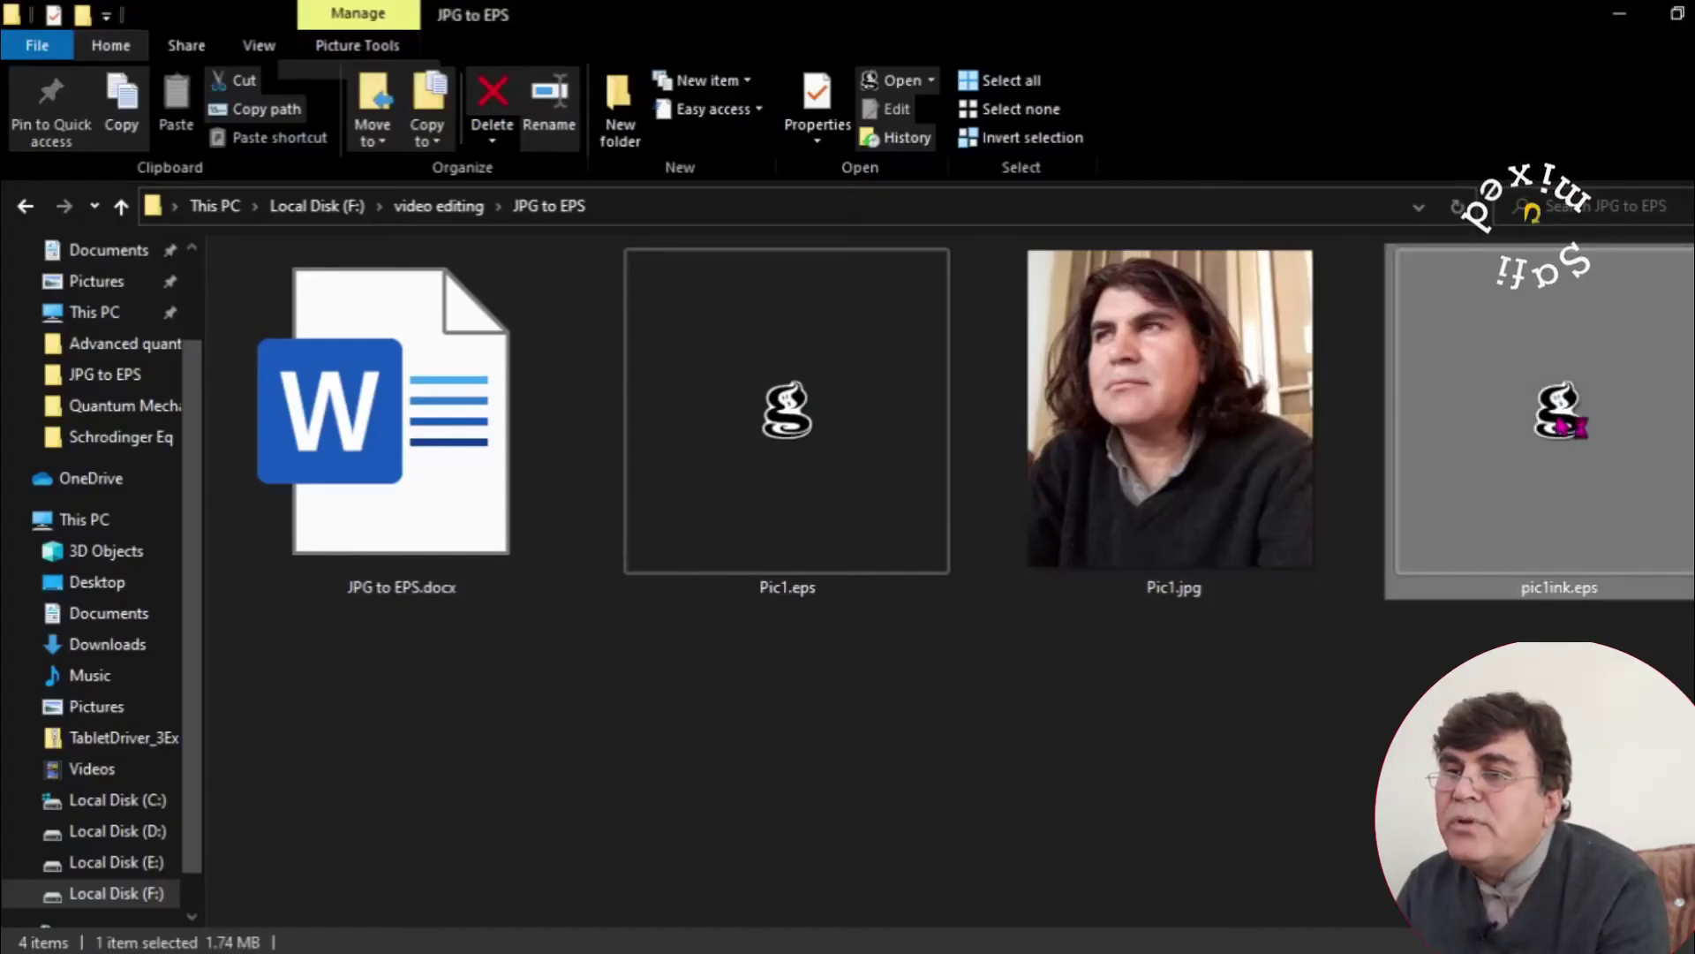
pyautogui.doubleClick(1561, 427)
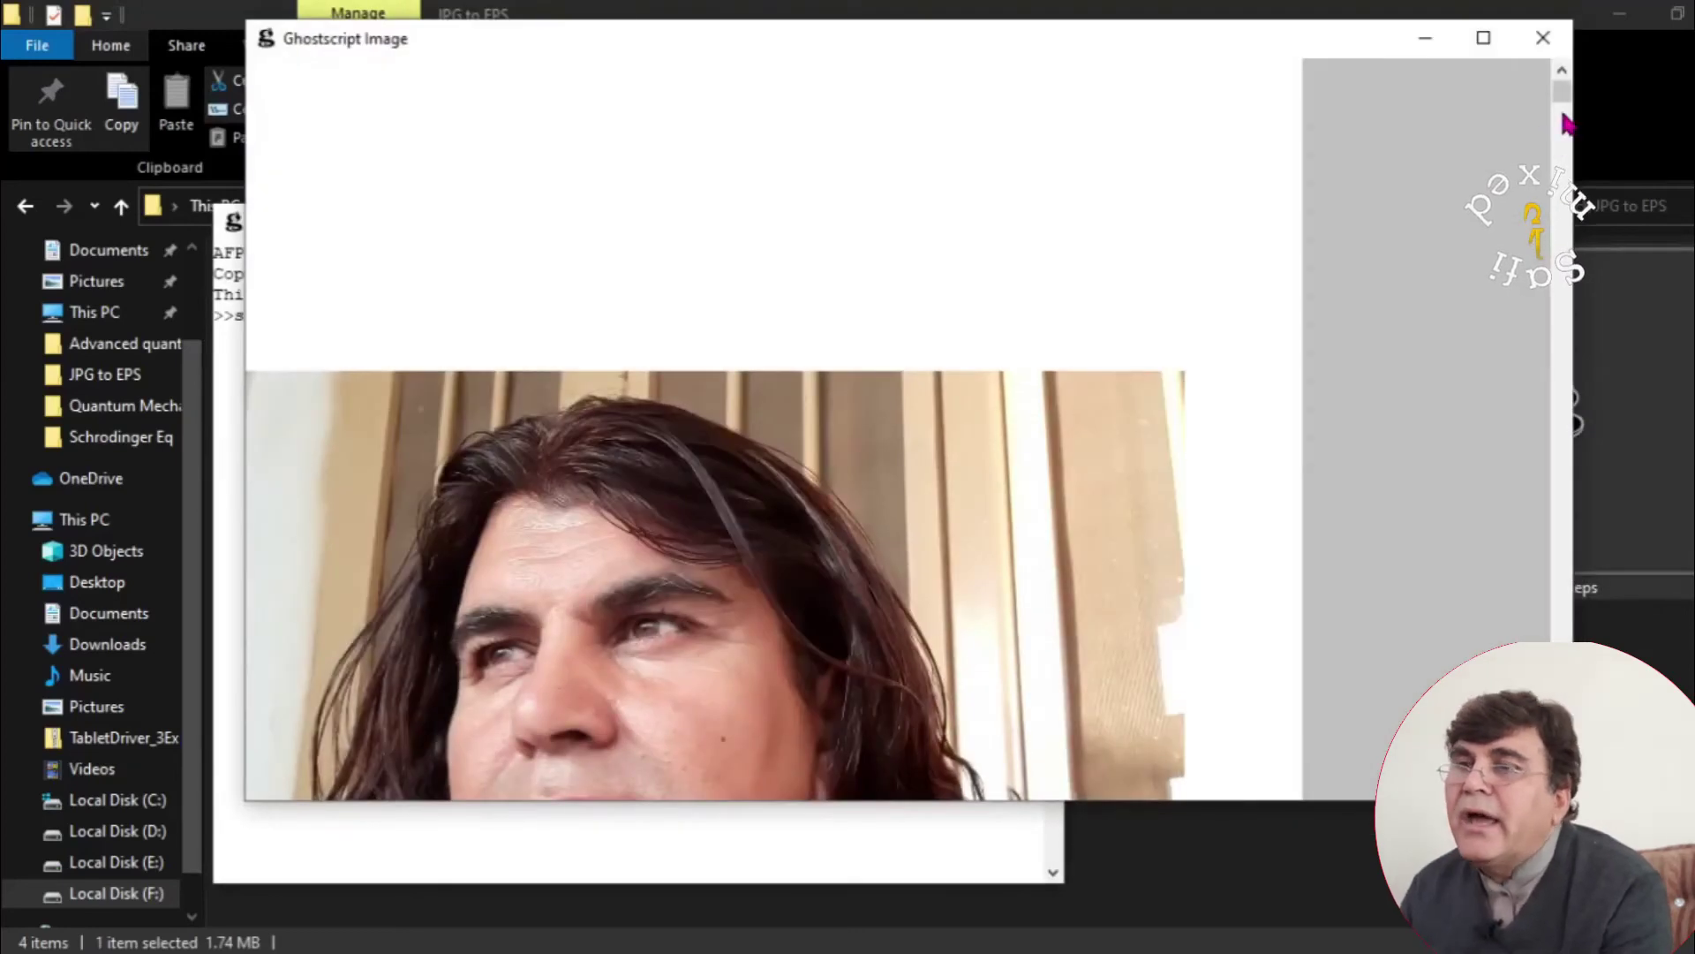
pyautogui.moveTo(1563, 99); pyautogui.dragTo(1546, 420)
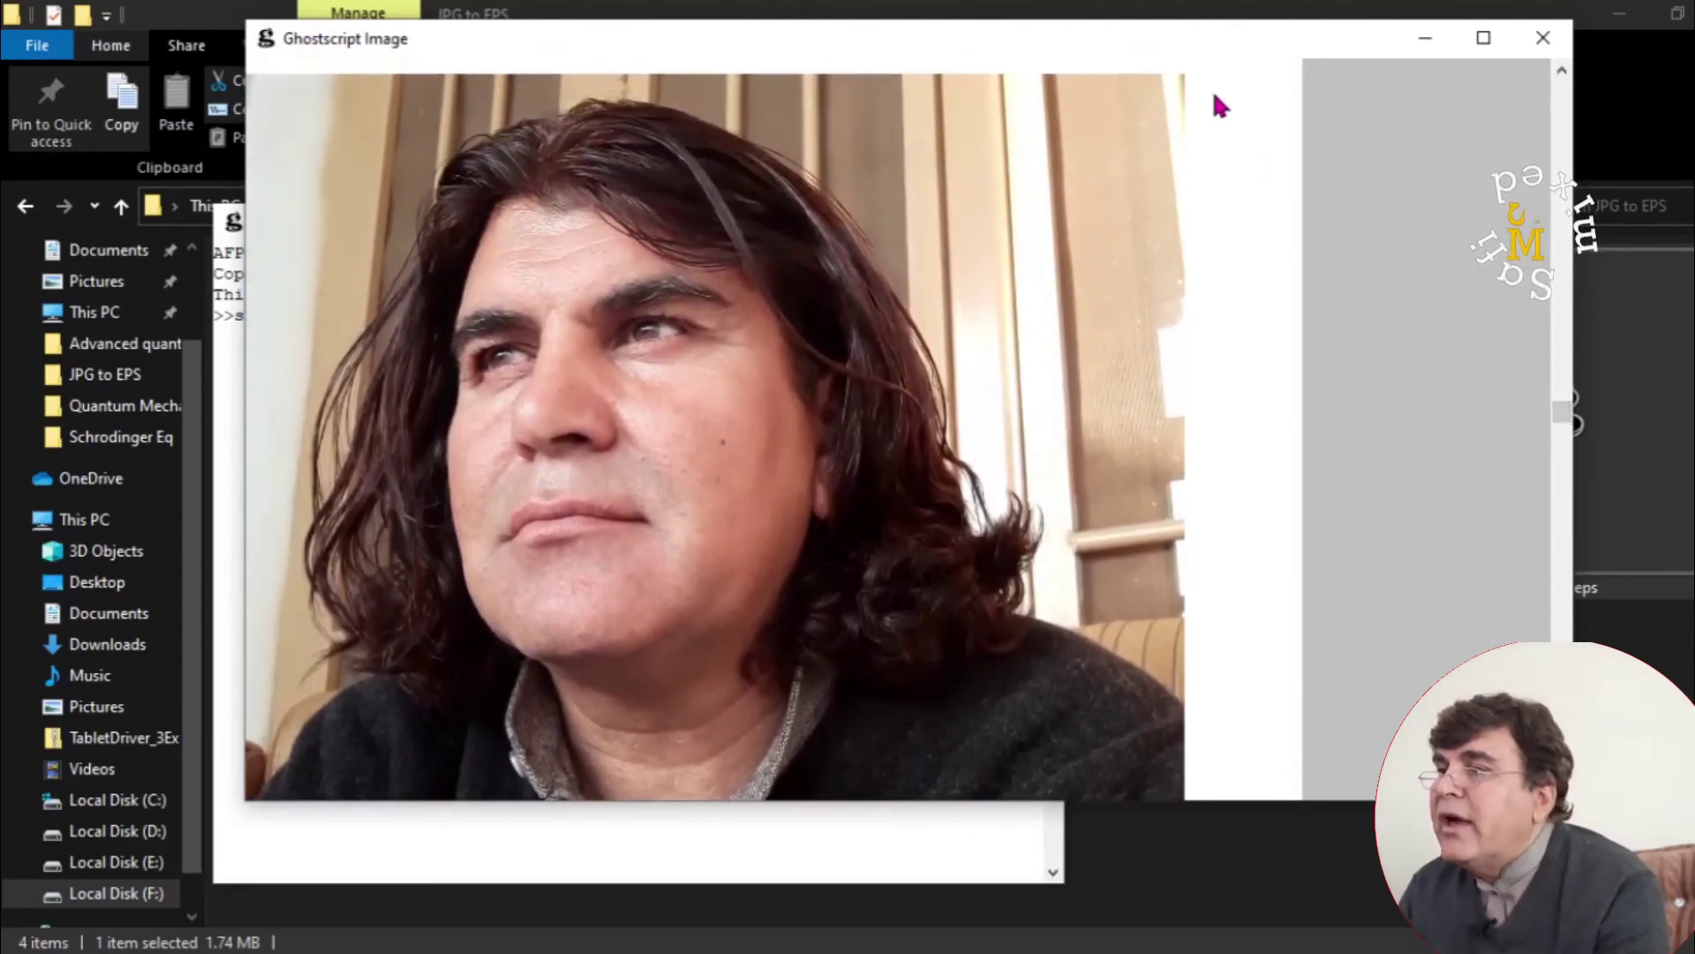
pyautogui.click(1559, 39)
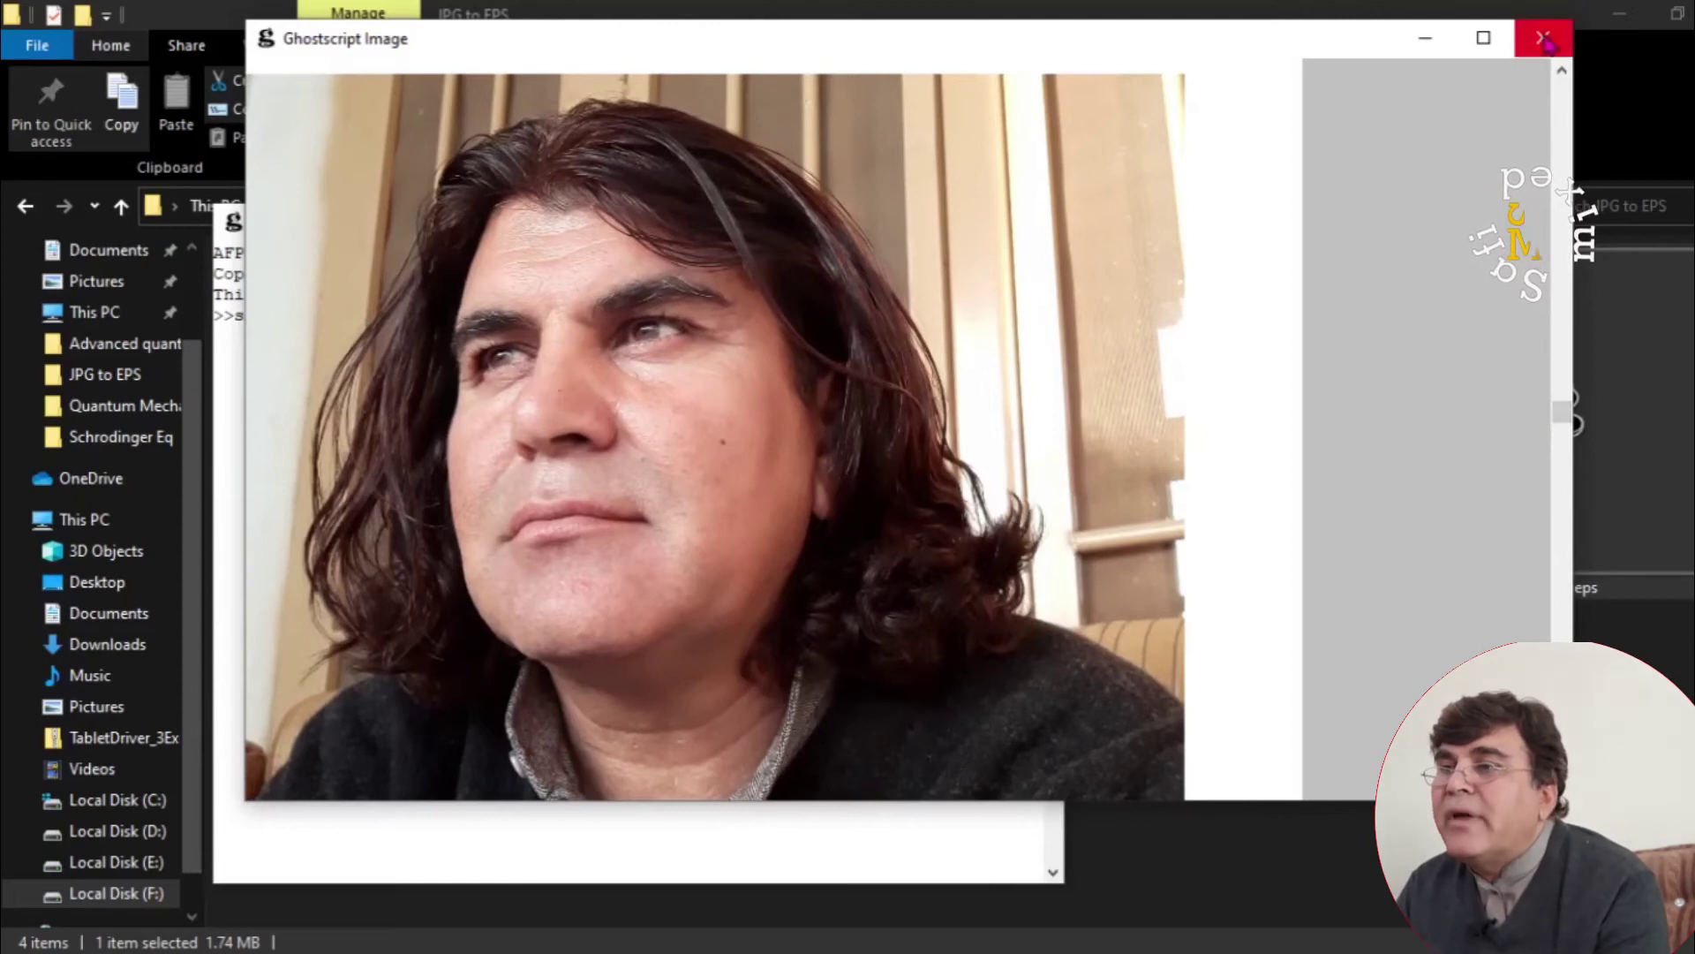
pyautogui.click(1022, 228)
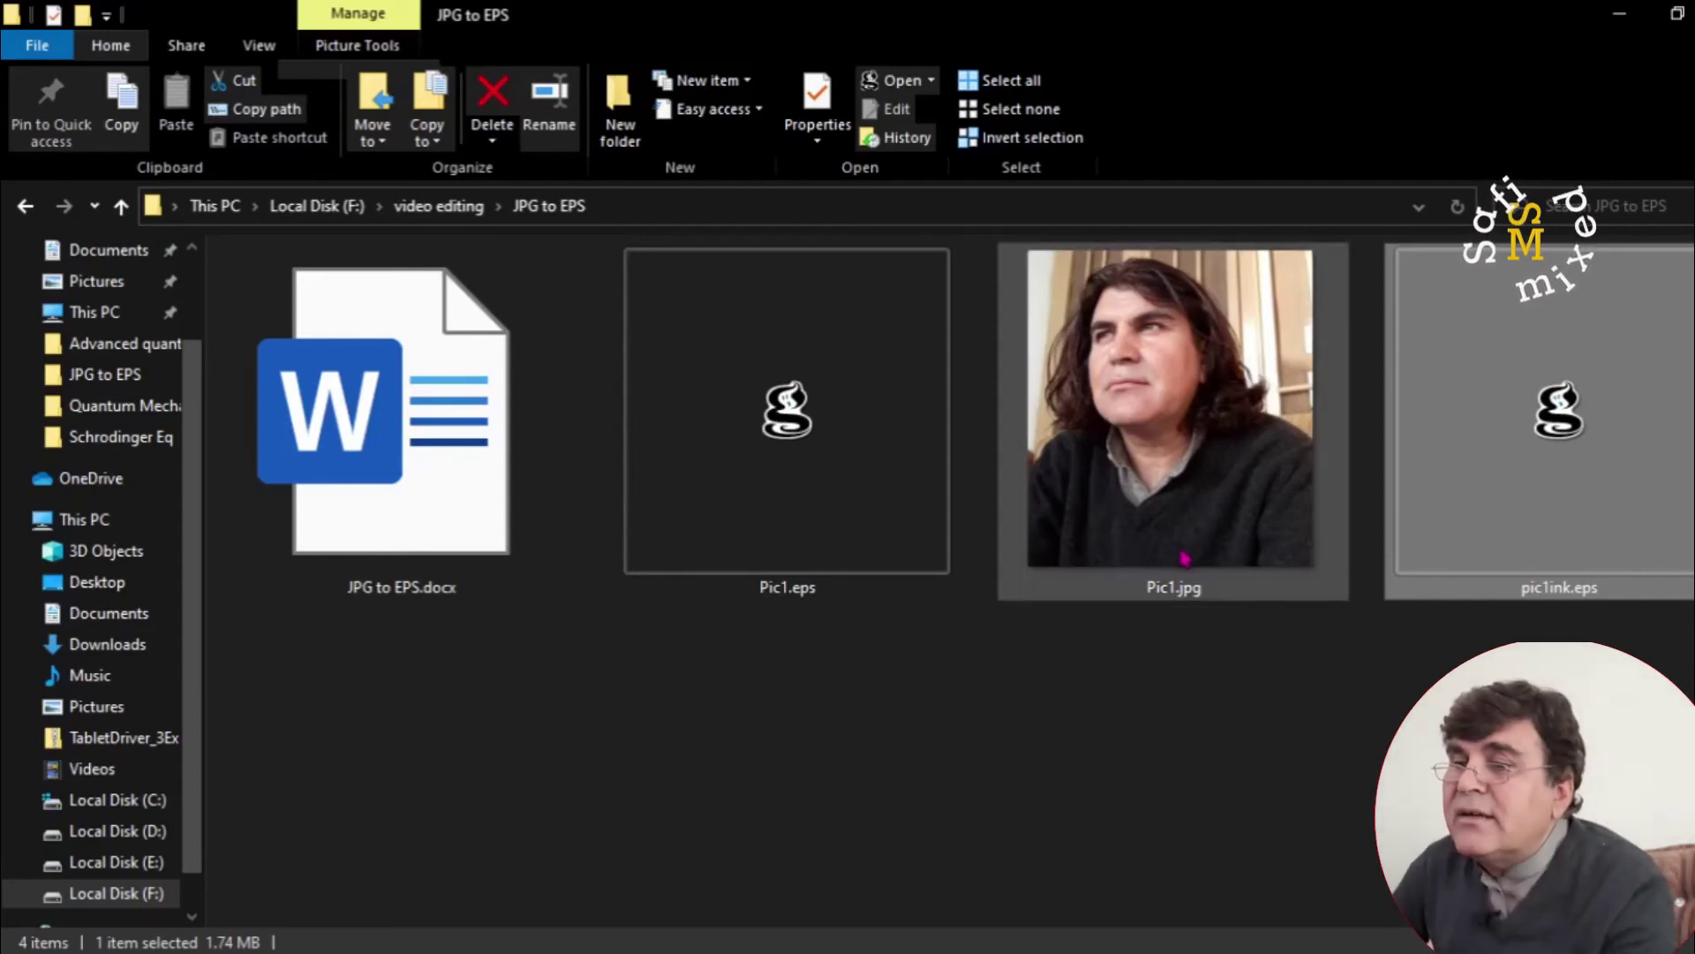
# Convert Pic1.jpg to Adobe PDF from its File Explorer context menu.
pyautogui.rightClick(1144, 455)
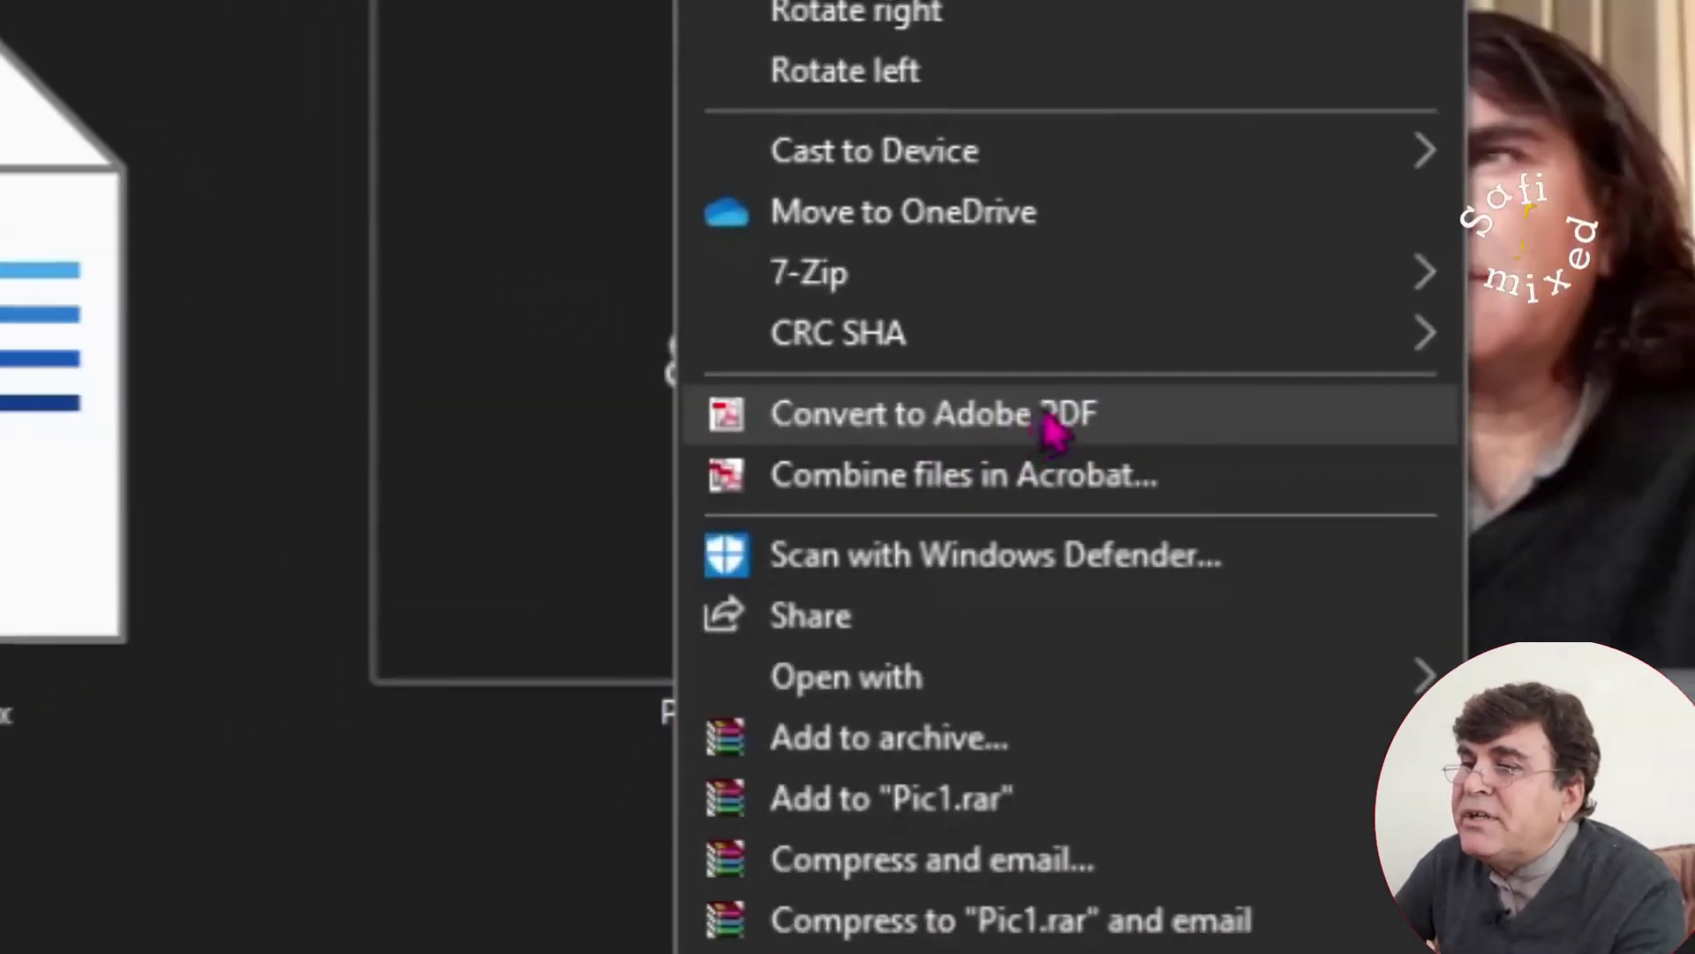
pyautogui.click(1115, 406)
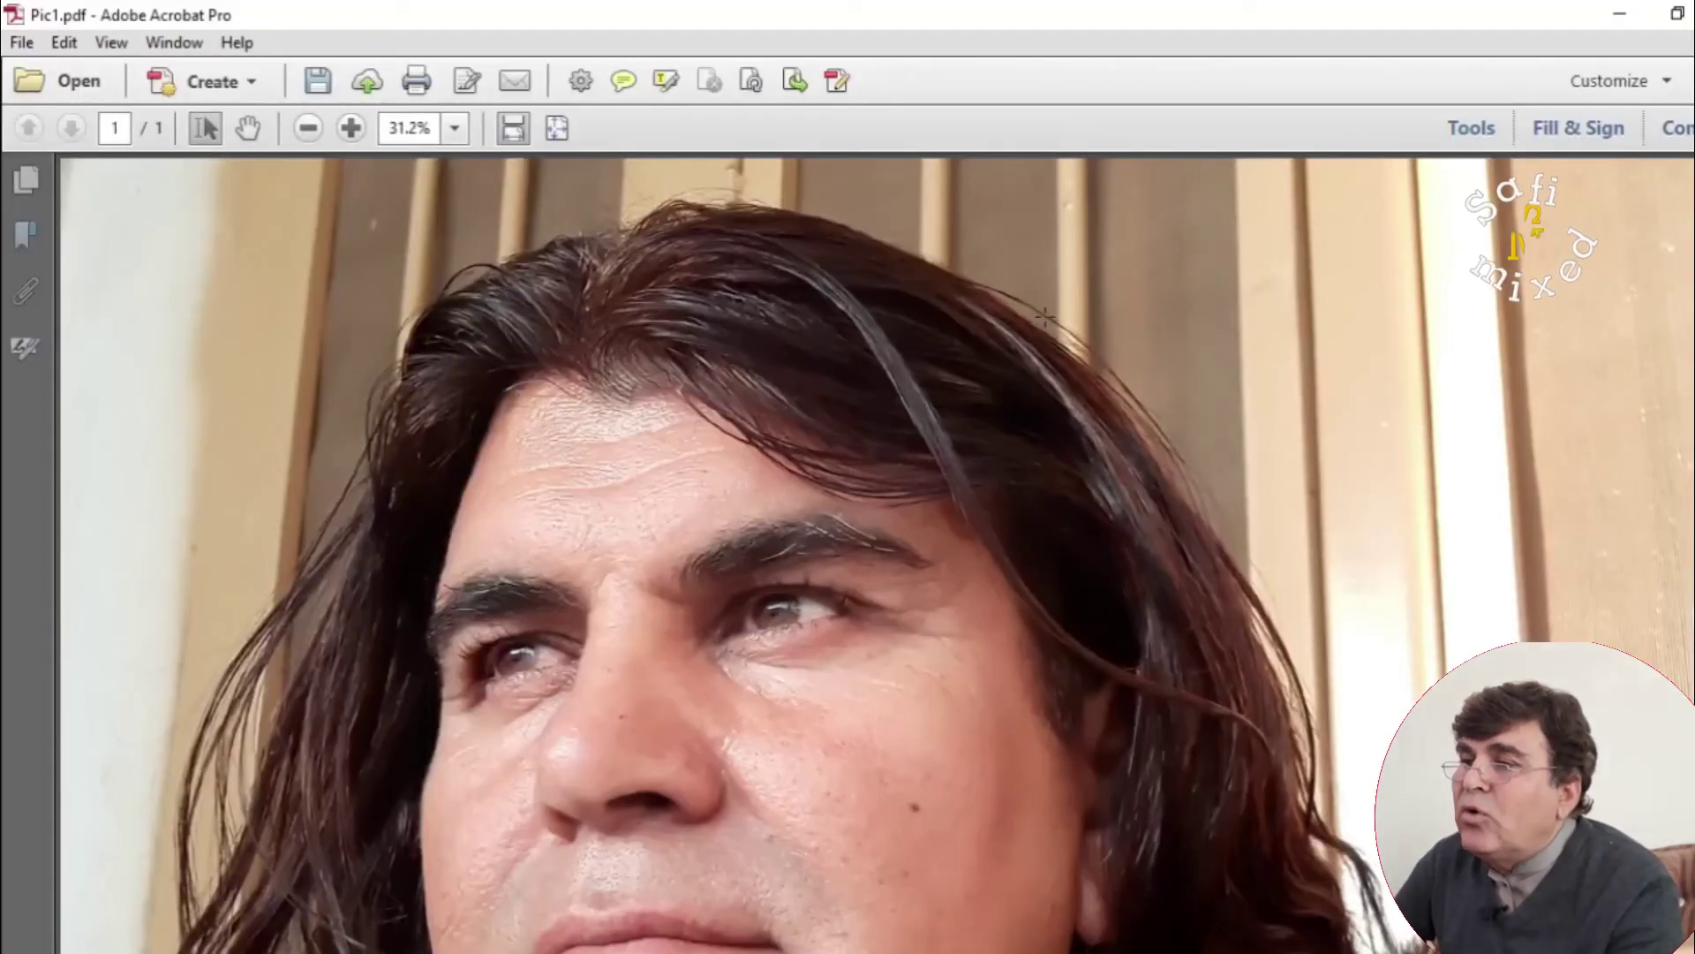
# Bring up Acrobat's Print dialog for Pic1.pdf with the Adobe PDF printer.
pyautogui.scroll(-10, 1044, 316)
pyautogui.scroll(10, 1045, 316)
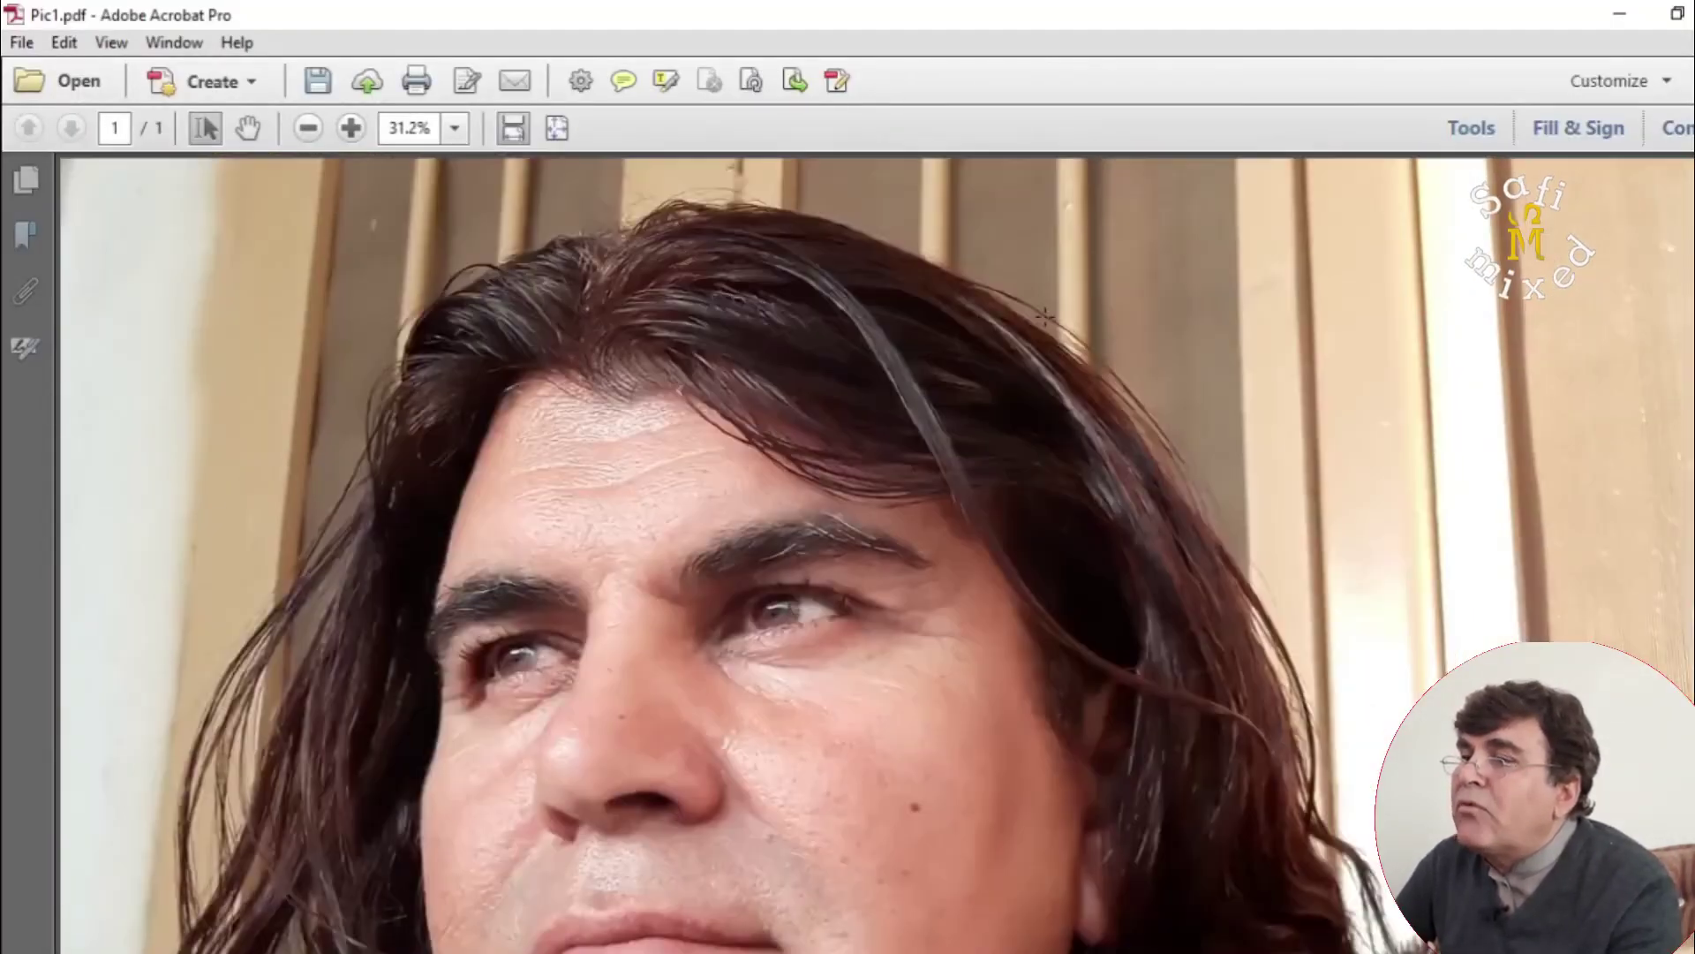
pyautogui.scroll(-10, 1045, 316)
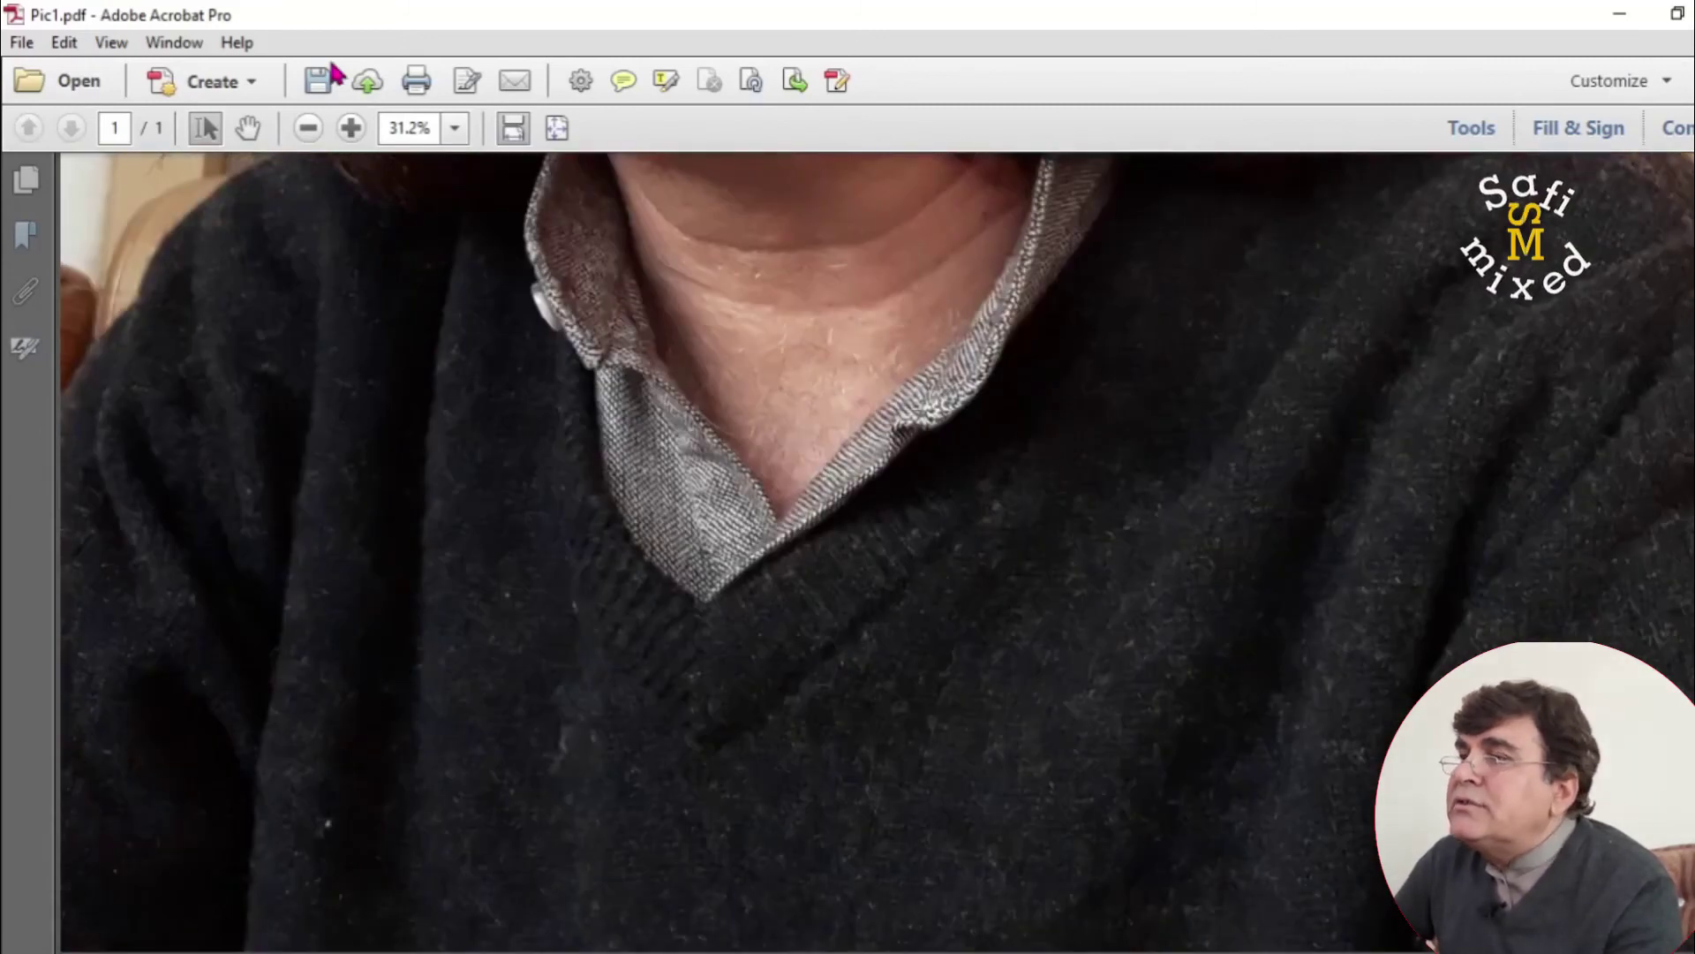
pyautogui.click(420, 87)
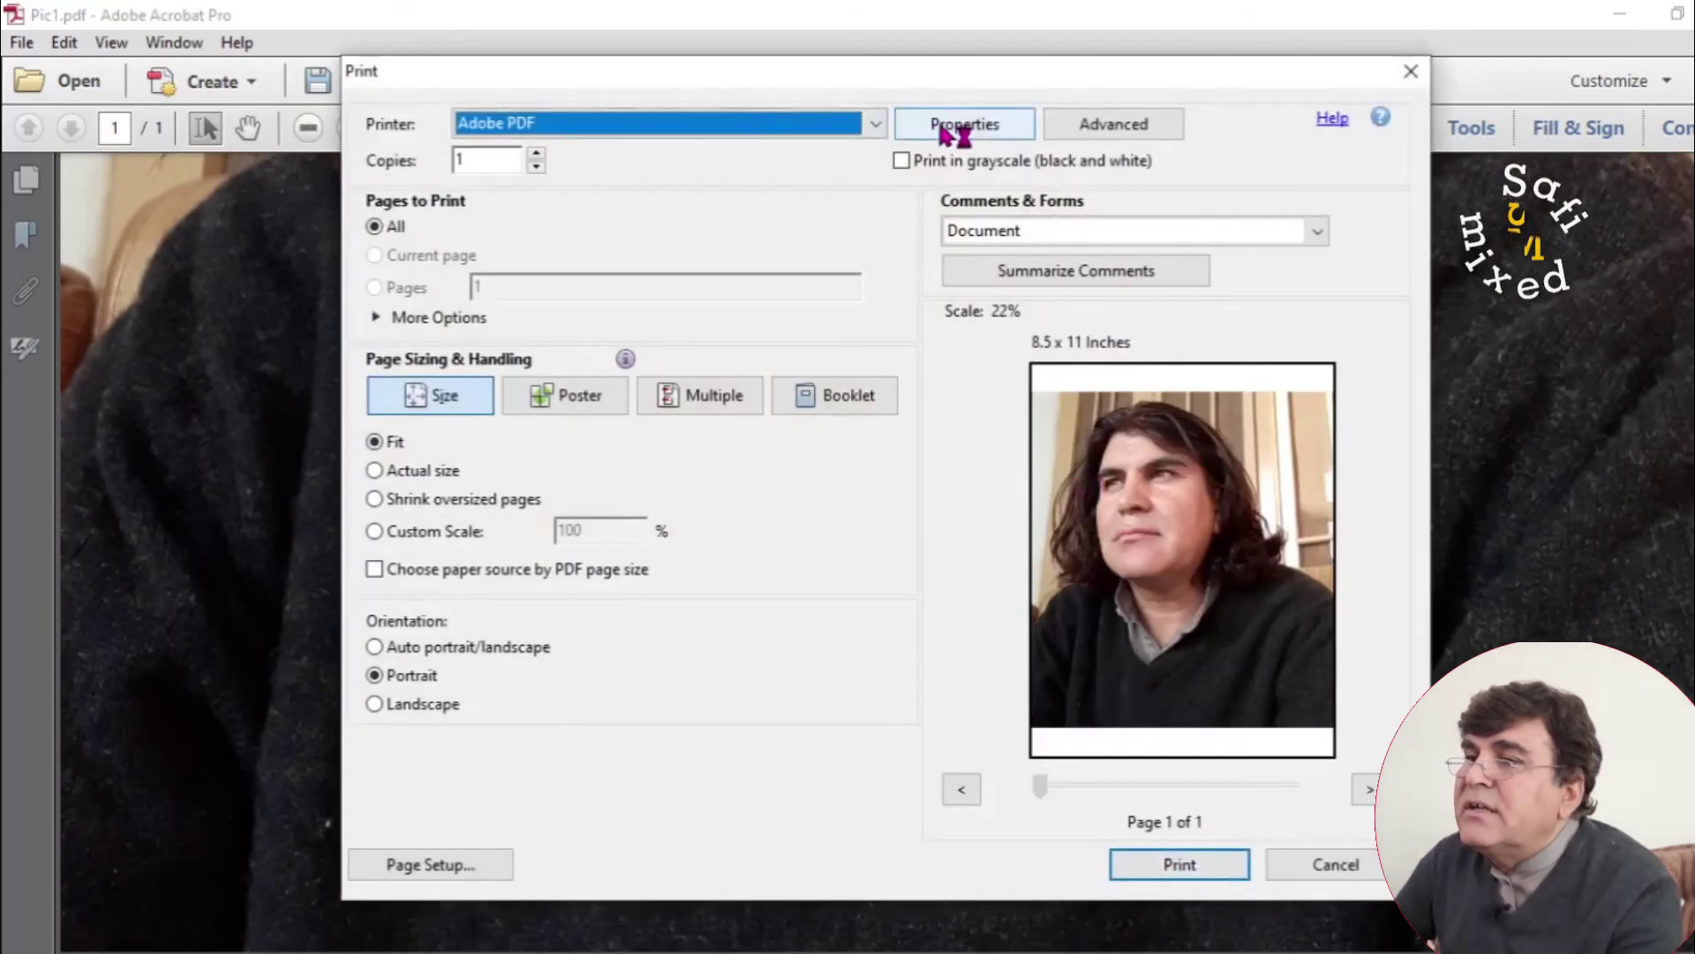
# Set the Adobe PDF printer's page size to 3b3 for a 3 x 3 inch page.
pyautogui.click(961, 124)
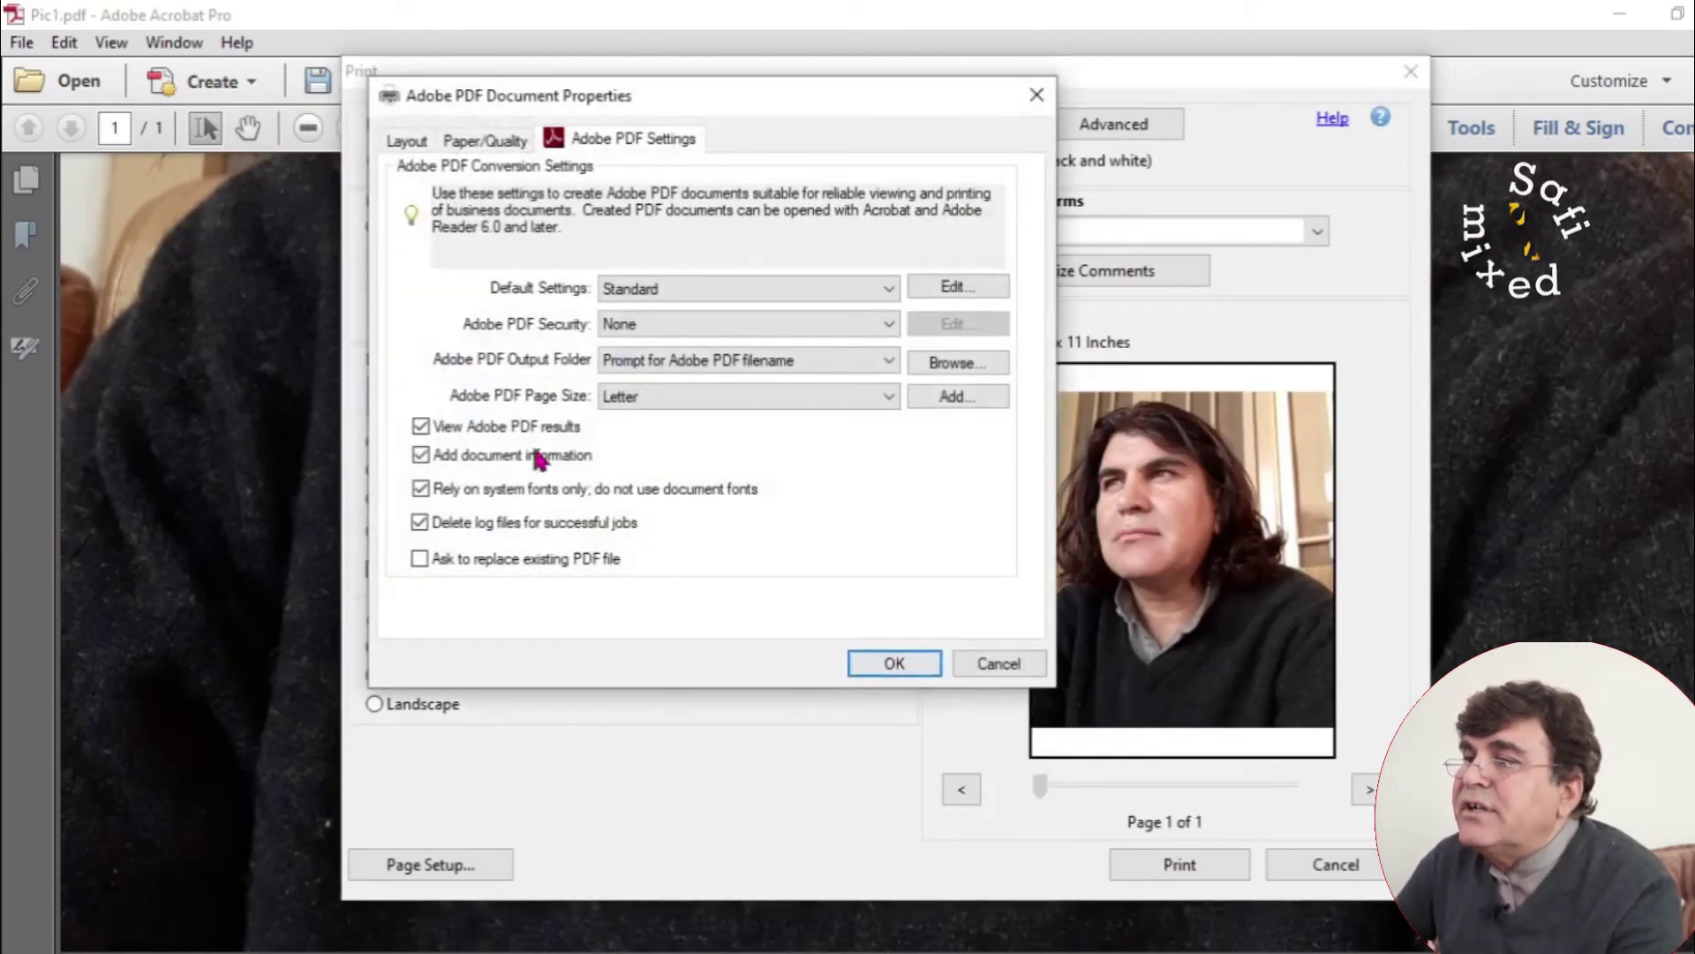
pyautogui.click(744, 397)
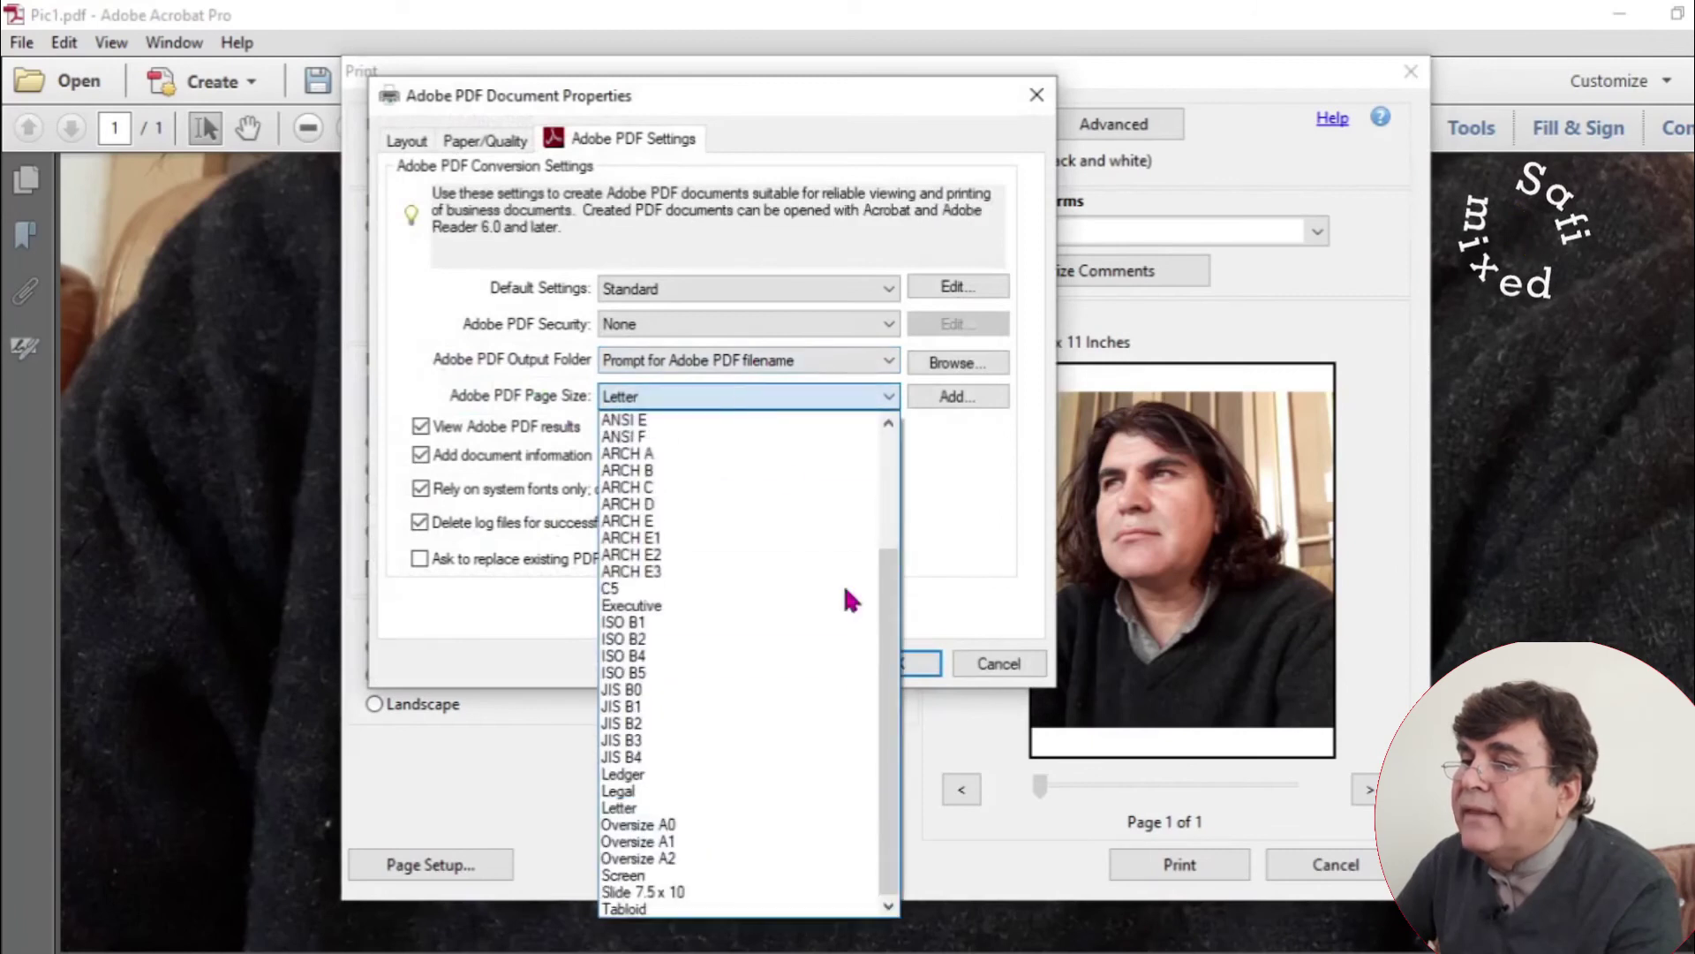
pyautogui.scroll(3, 861, 488)
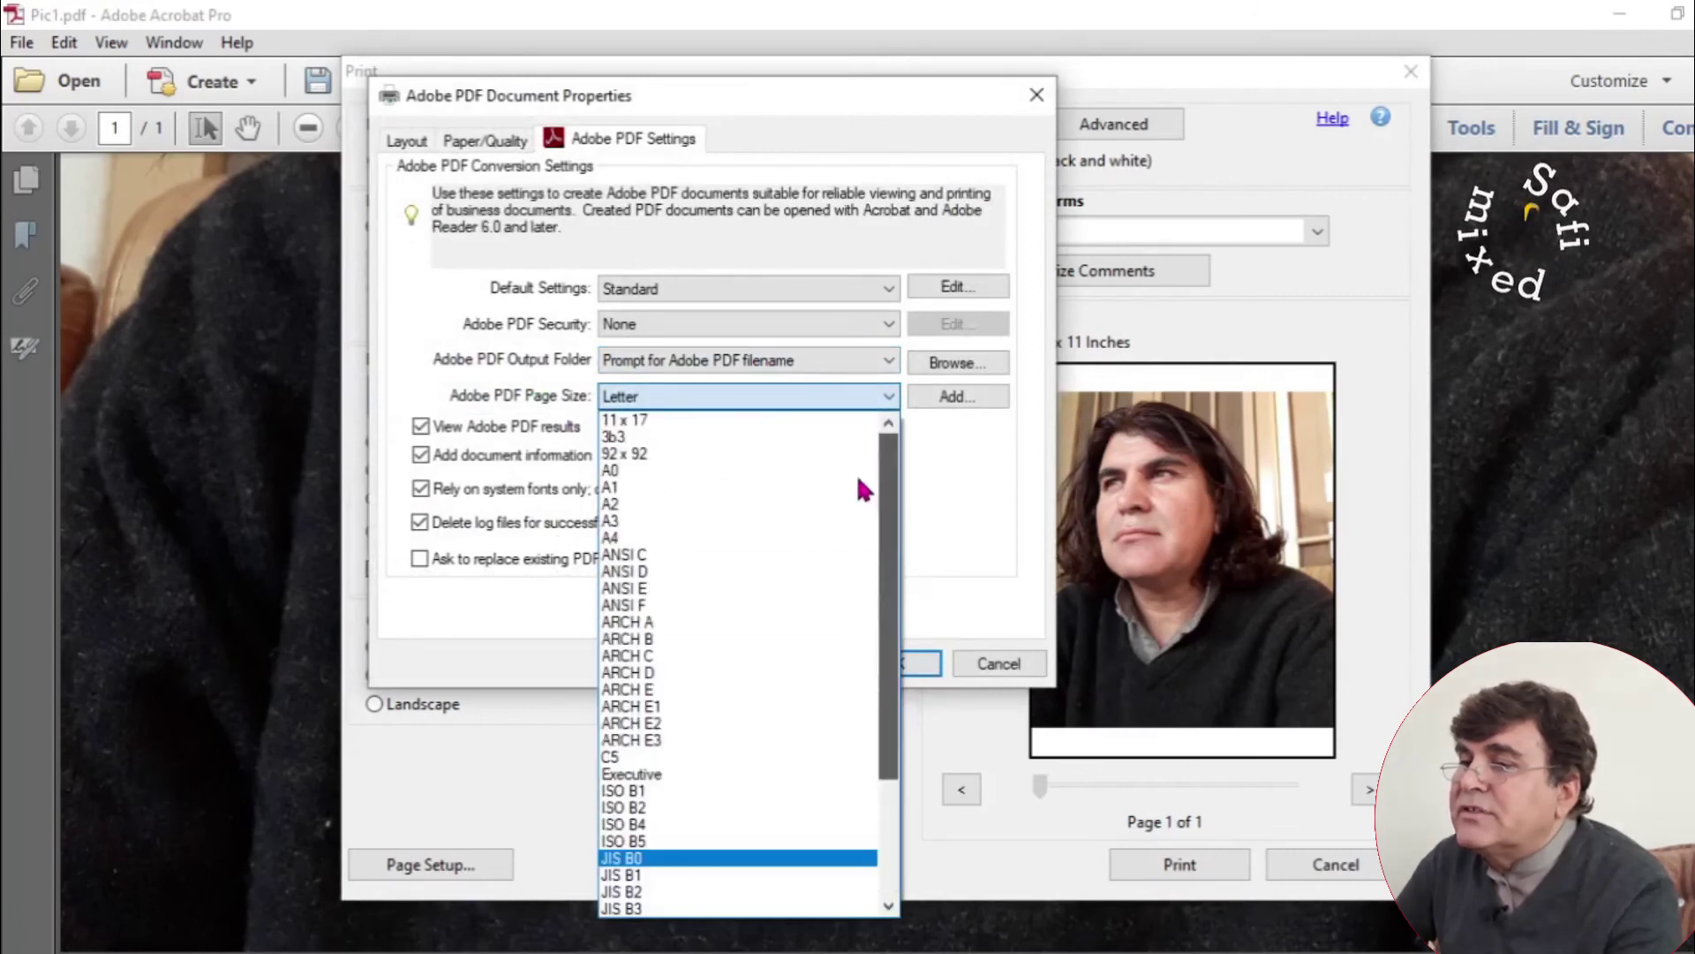
pyautogui.click(680, 441)
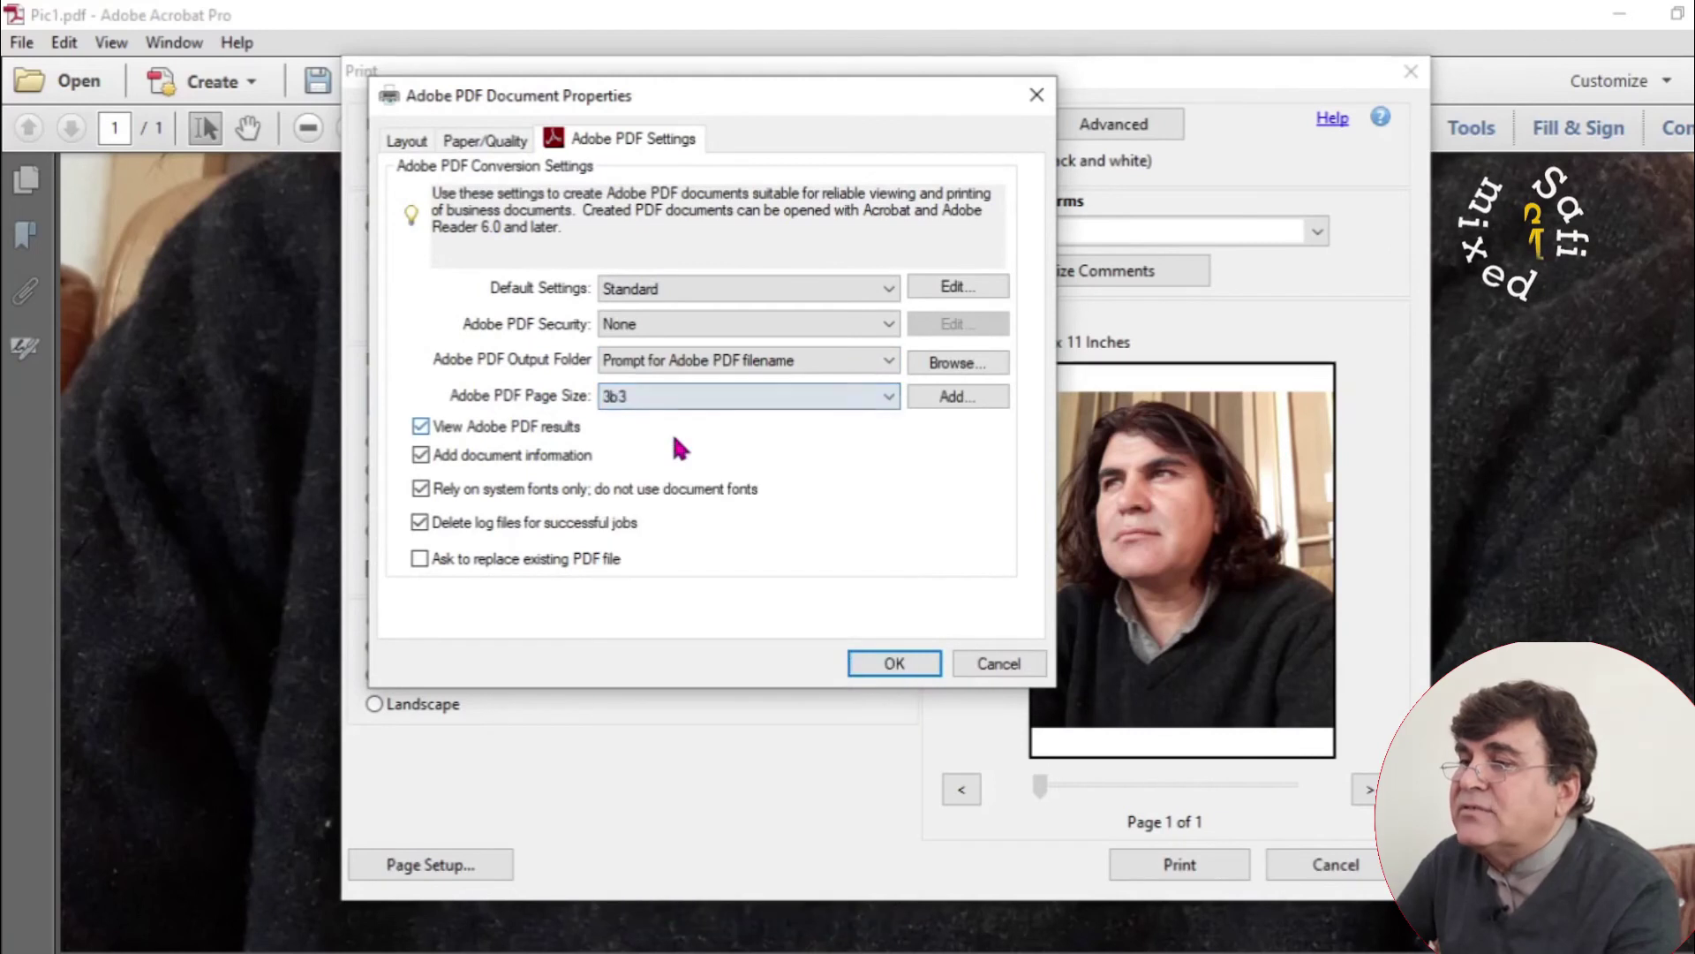
pyautogui.click(890, 664)
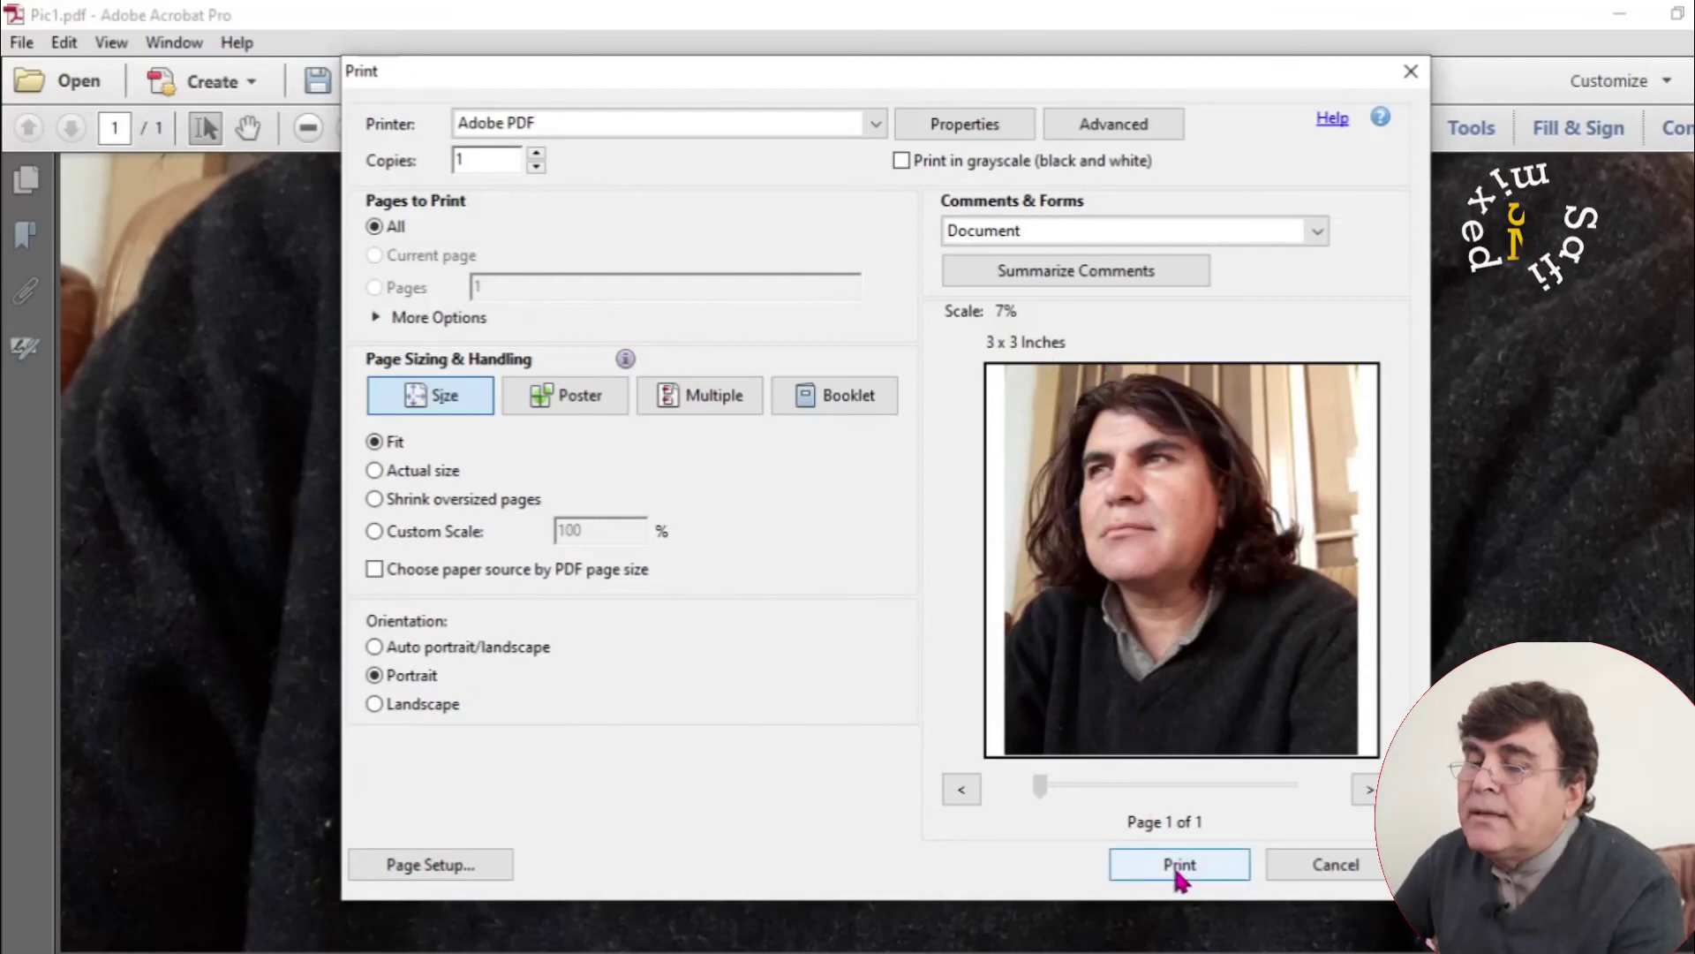
# Print the photo to PDF named picto eps in F:\video editing\JPG to EPS.
pyautogui.click(1178, 867)
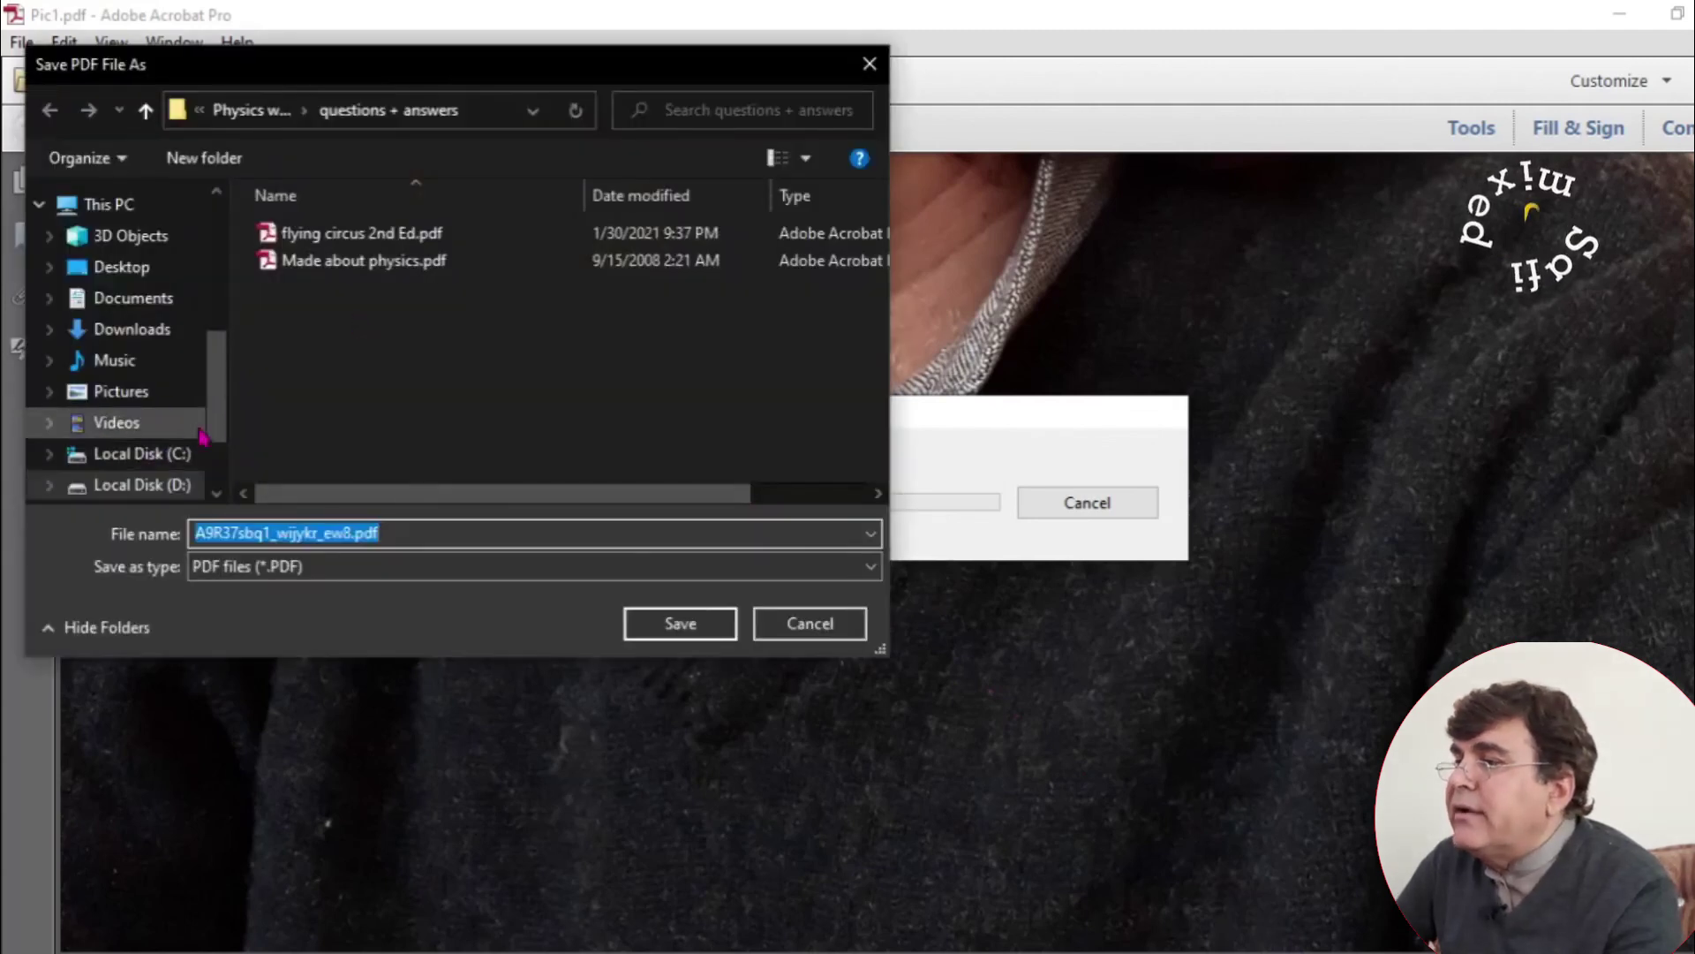
pyautogui.moveTo(219, 415); pyautogui.dragTo(232, 493)
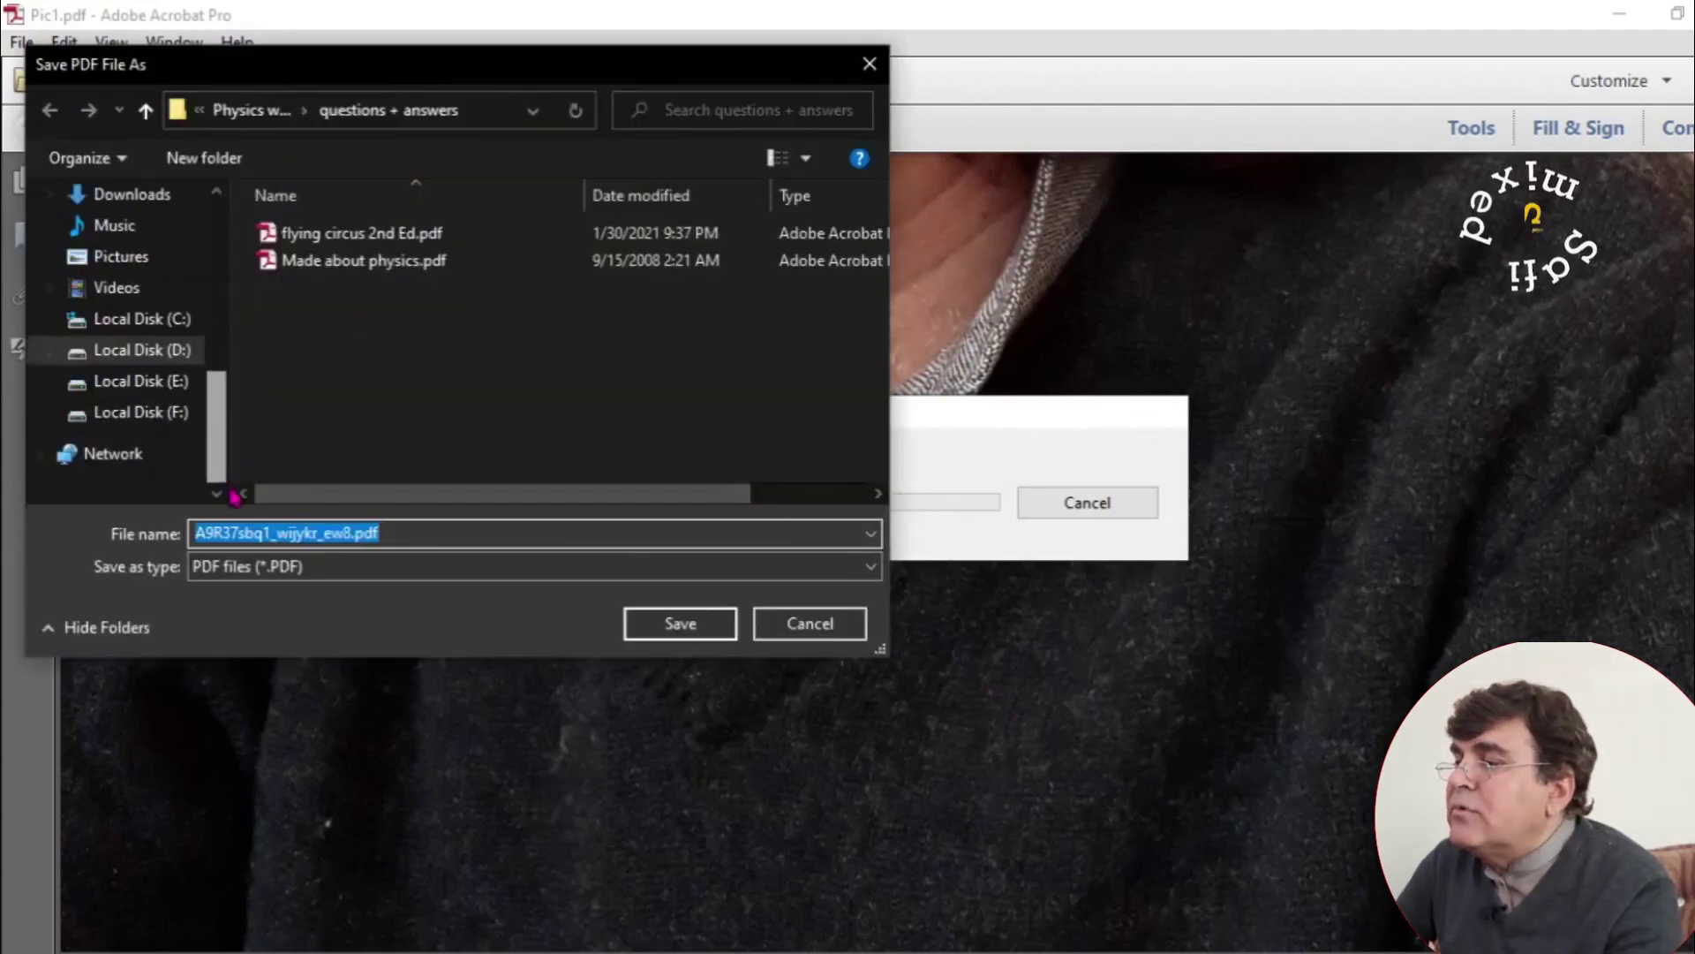
pyautogui.click(157, 417)
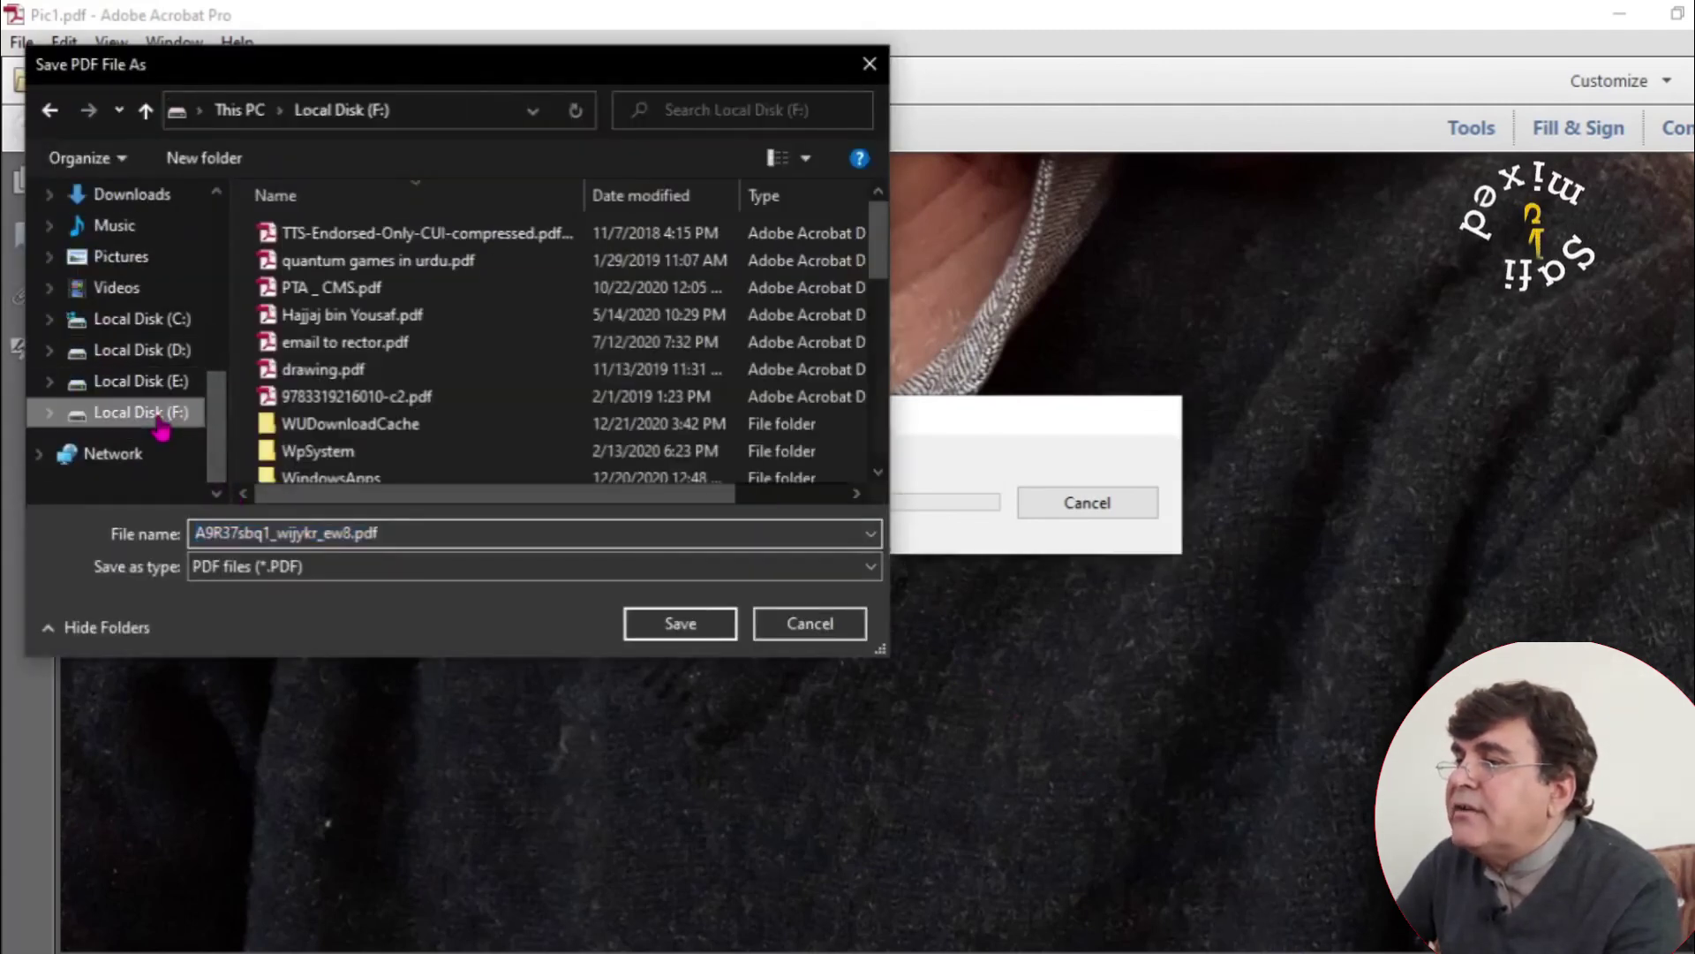
pyautogui.click(390, 341)
pyautogui.hotkey('alt', 'Left')
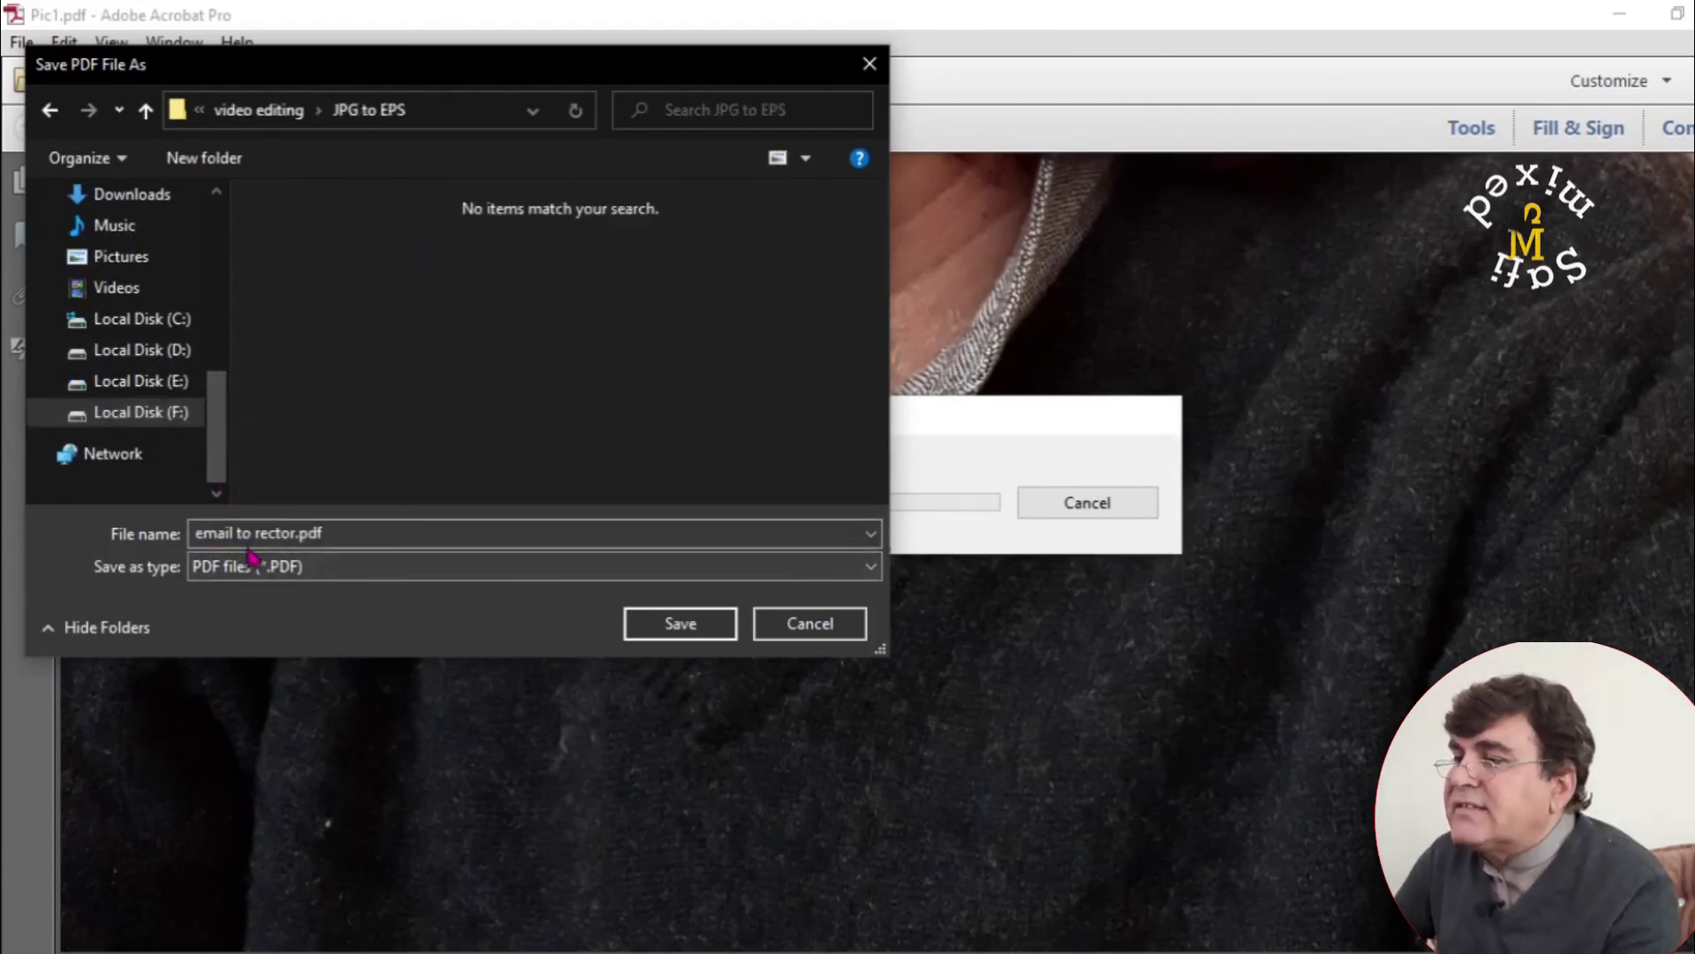
pyautogui.hotkey('alt', 'n')
pyautogui.write('picto ')
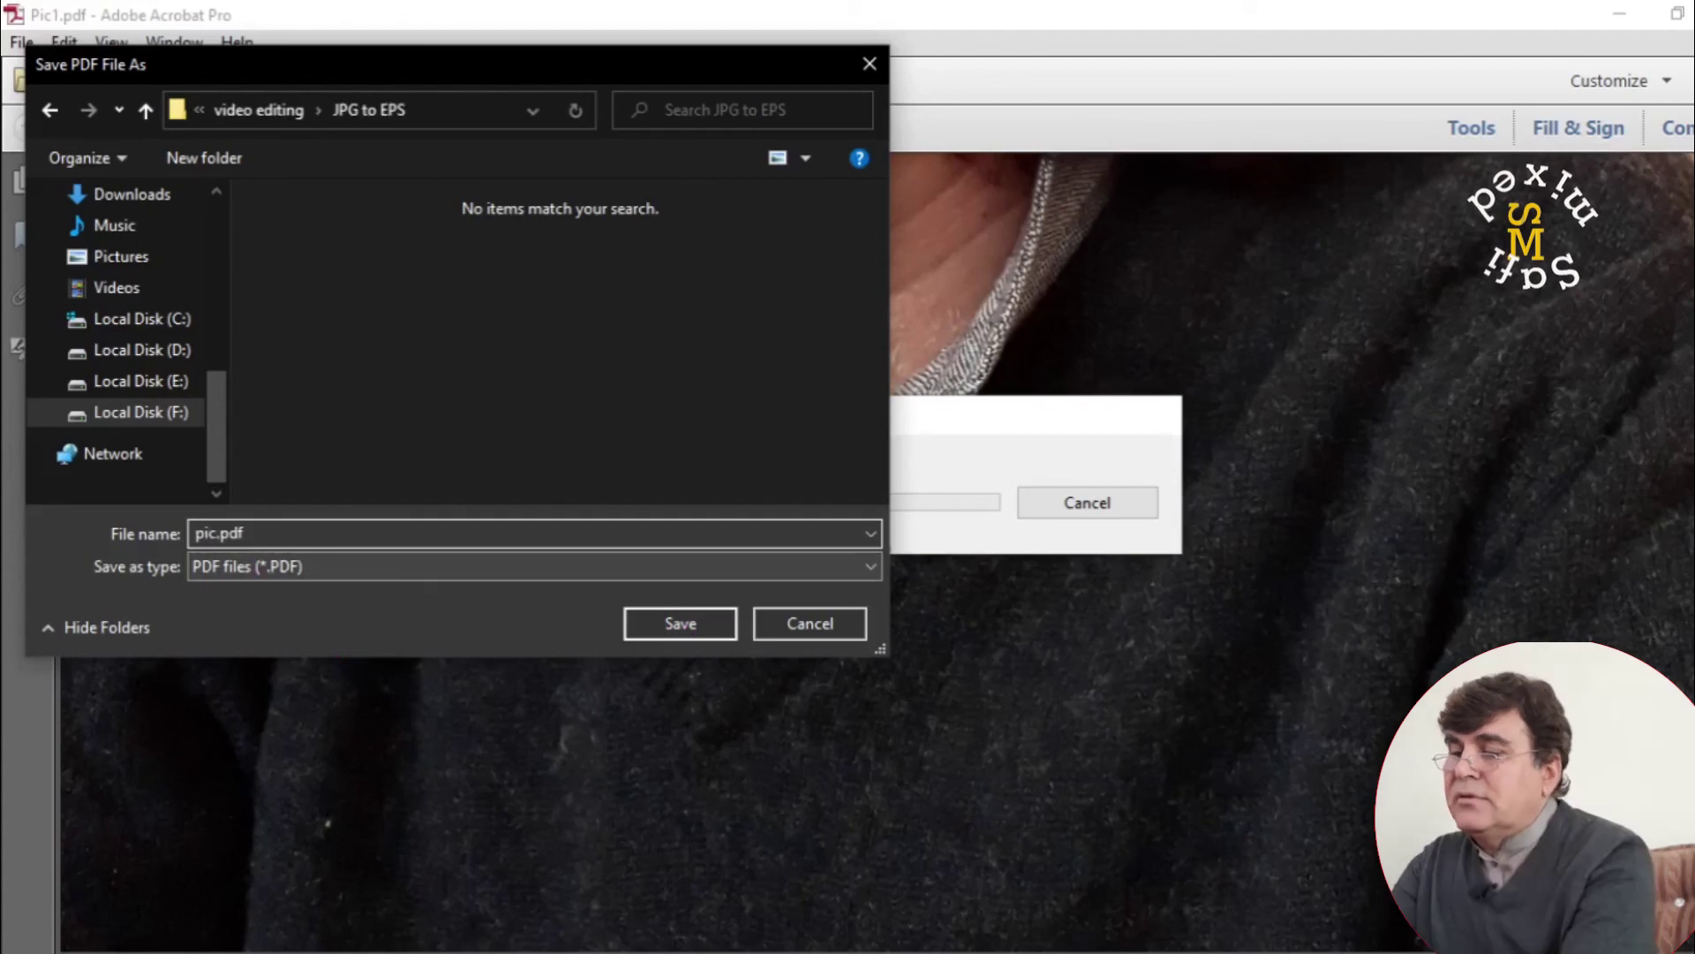
pyautogui.write('eps')
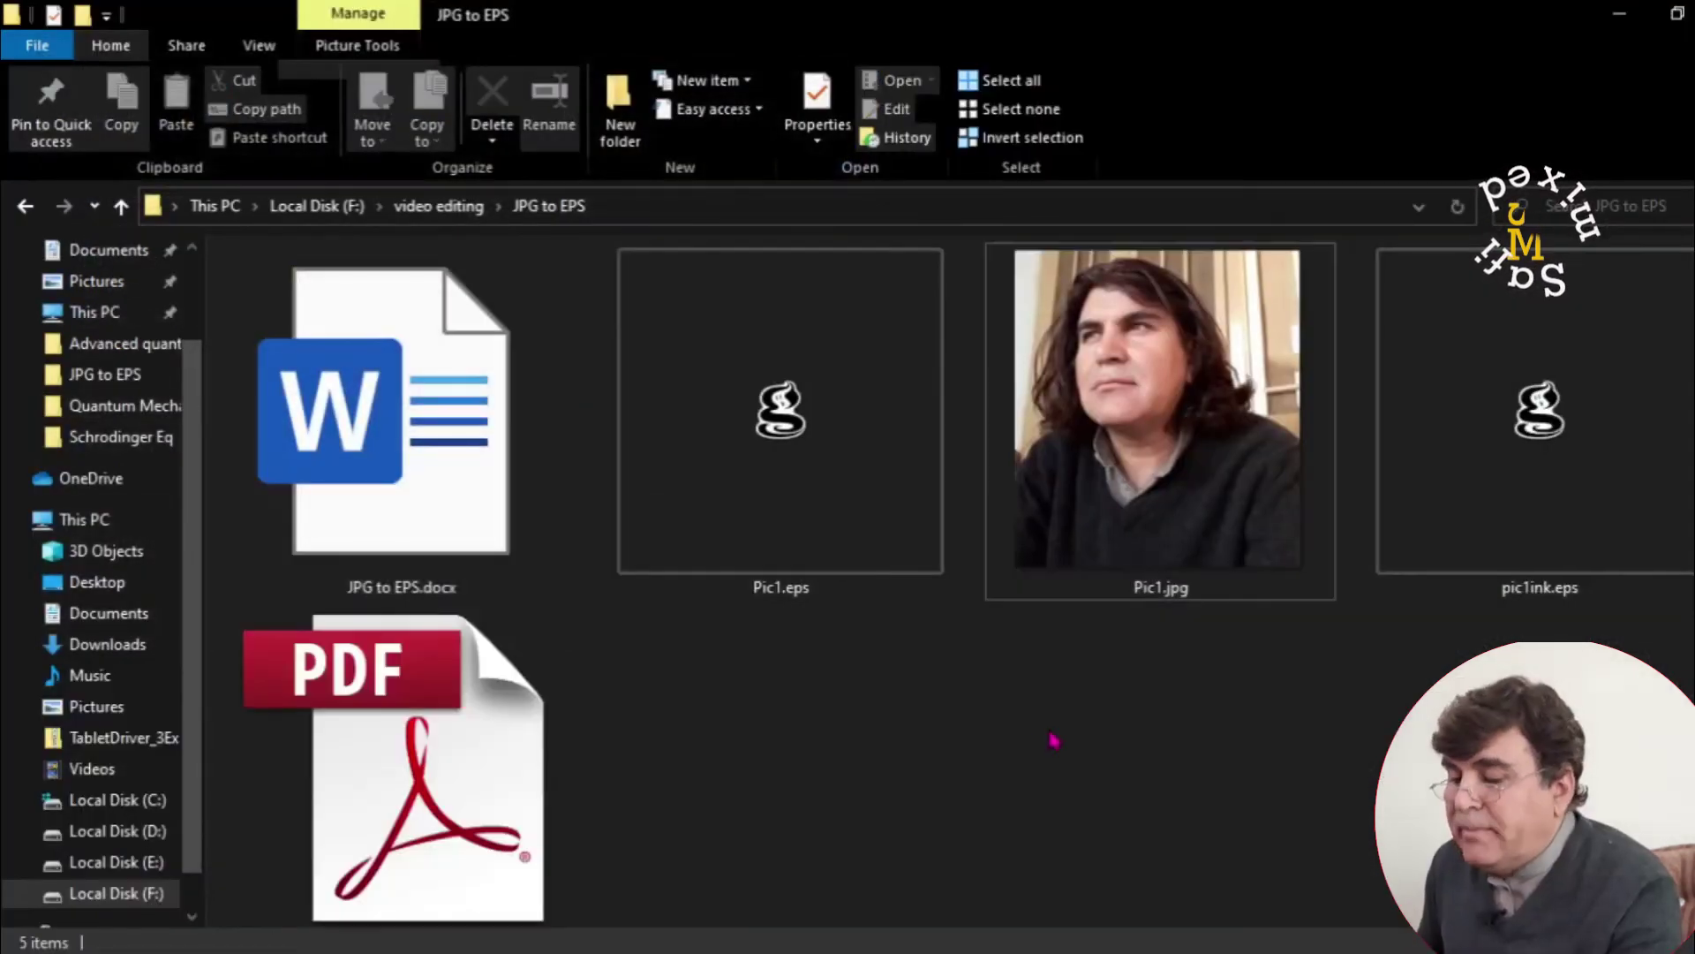
# Open picto eps.pdf and save it as Encapsulated PostScript picto eps.eps.
pyautogui.scroll(-1, 1054, 740)
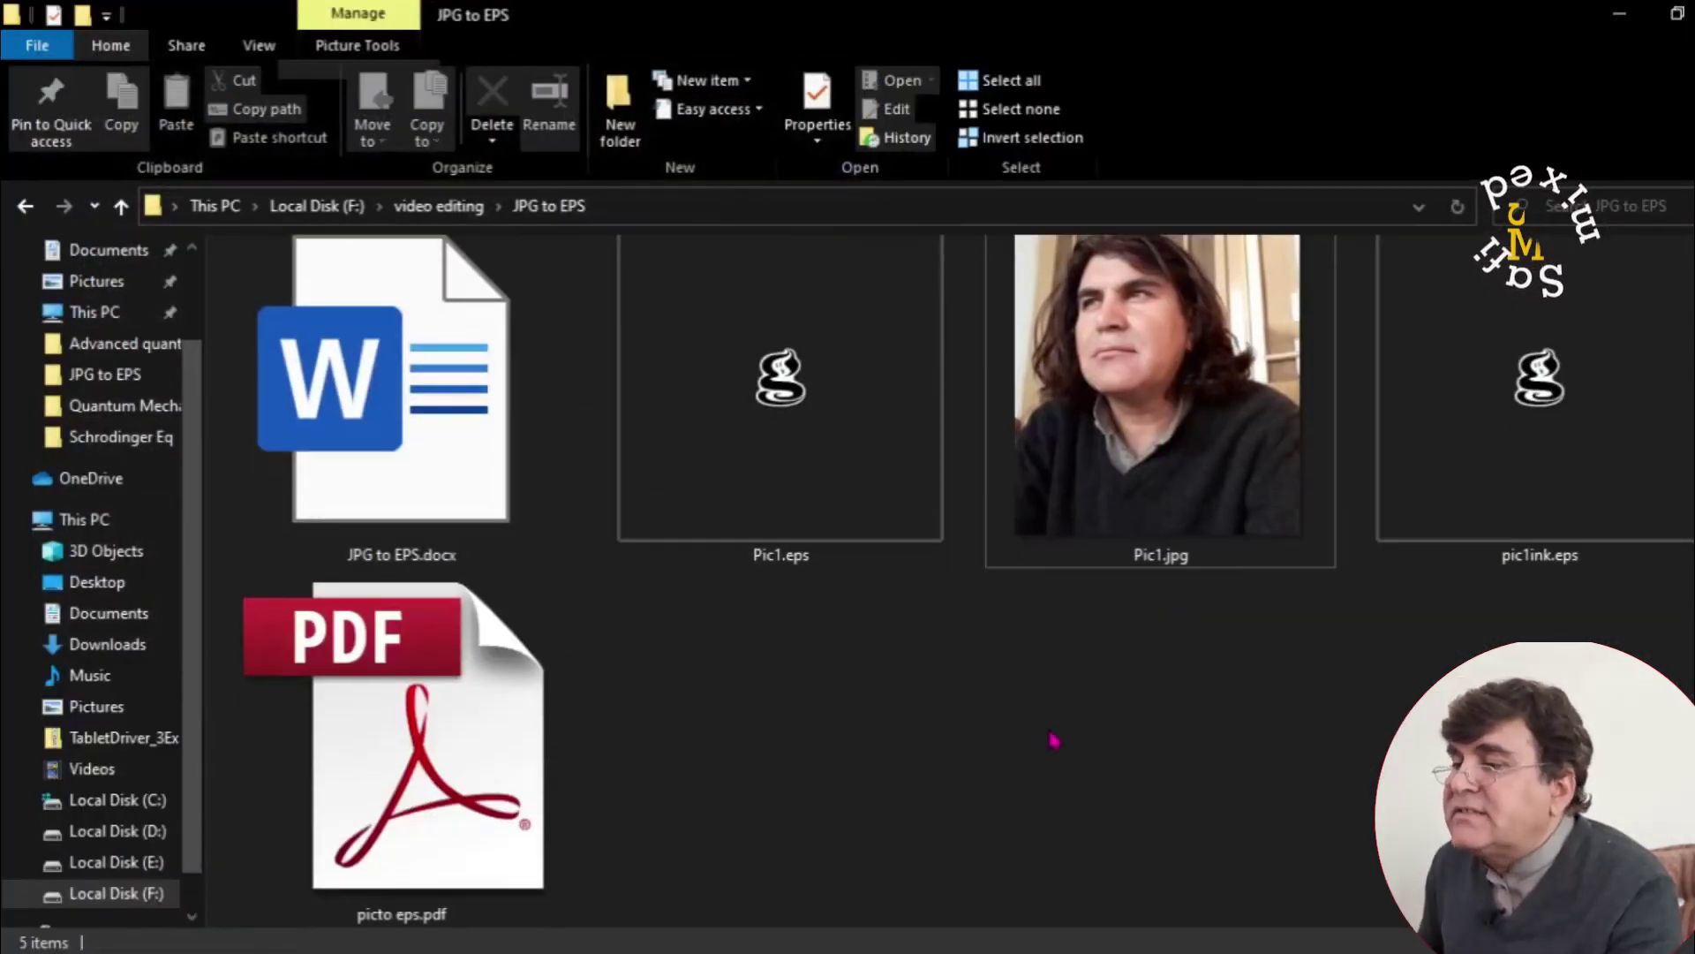
pyautogui.doubleClick(516, 771)
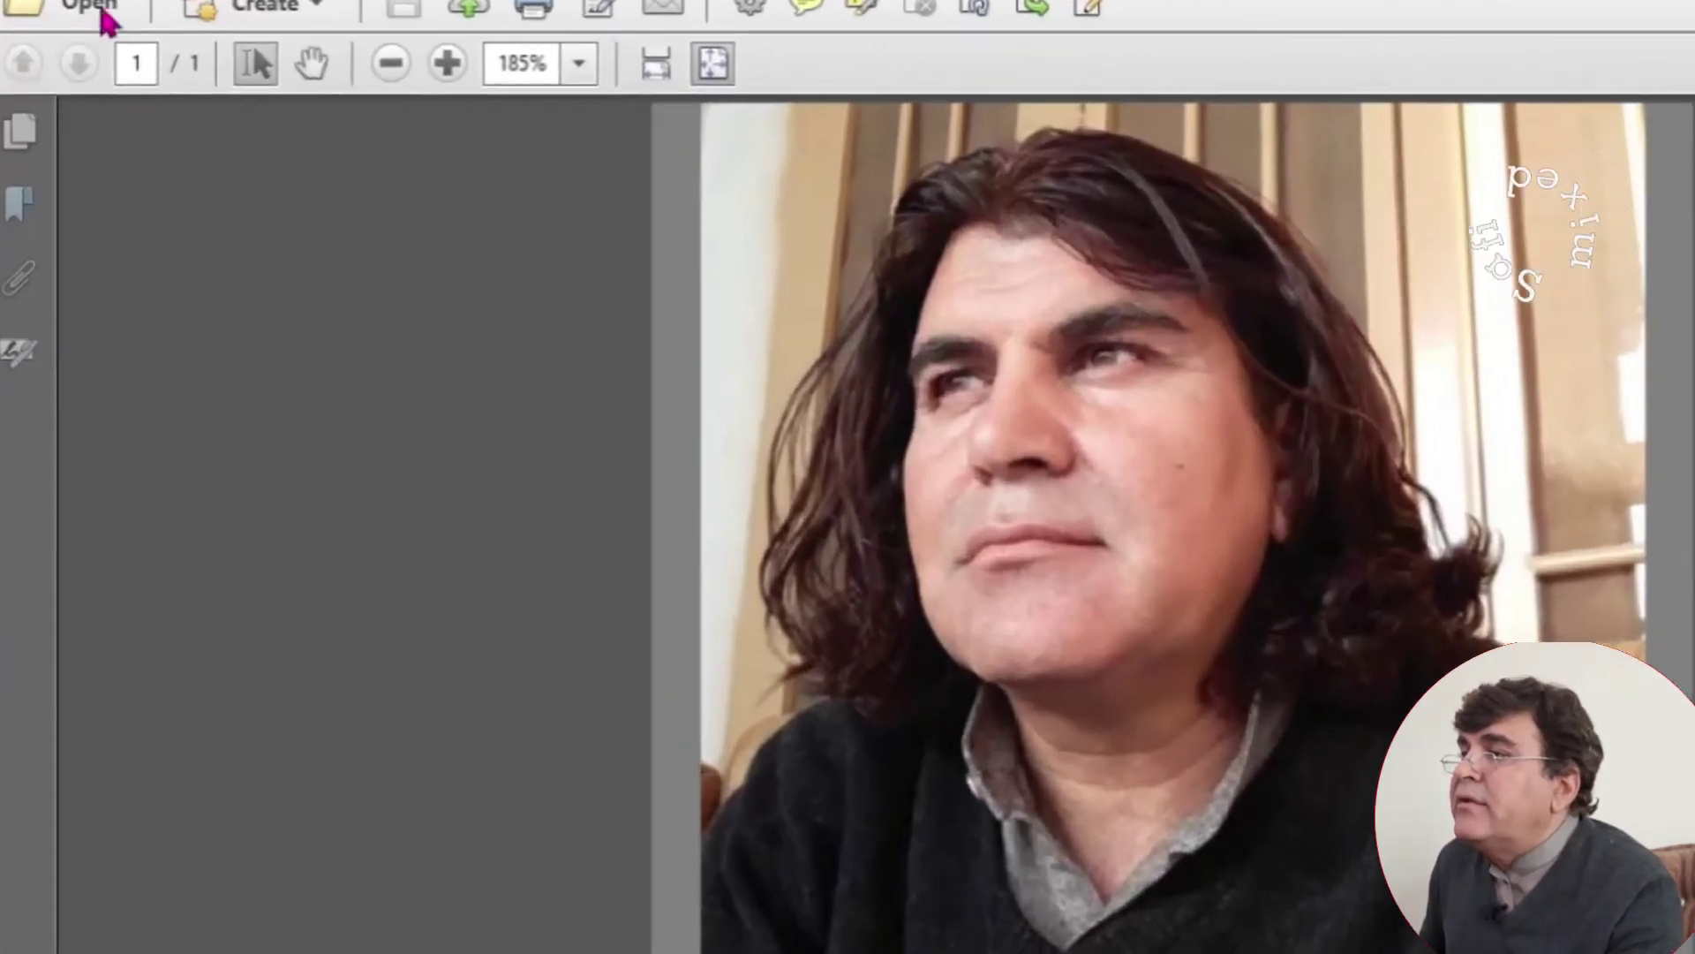
pyautogui.hotkey('alt', 'f')
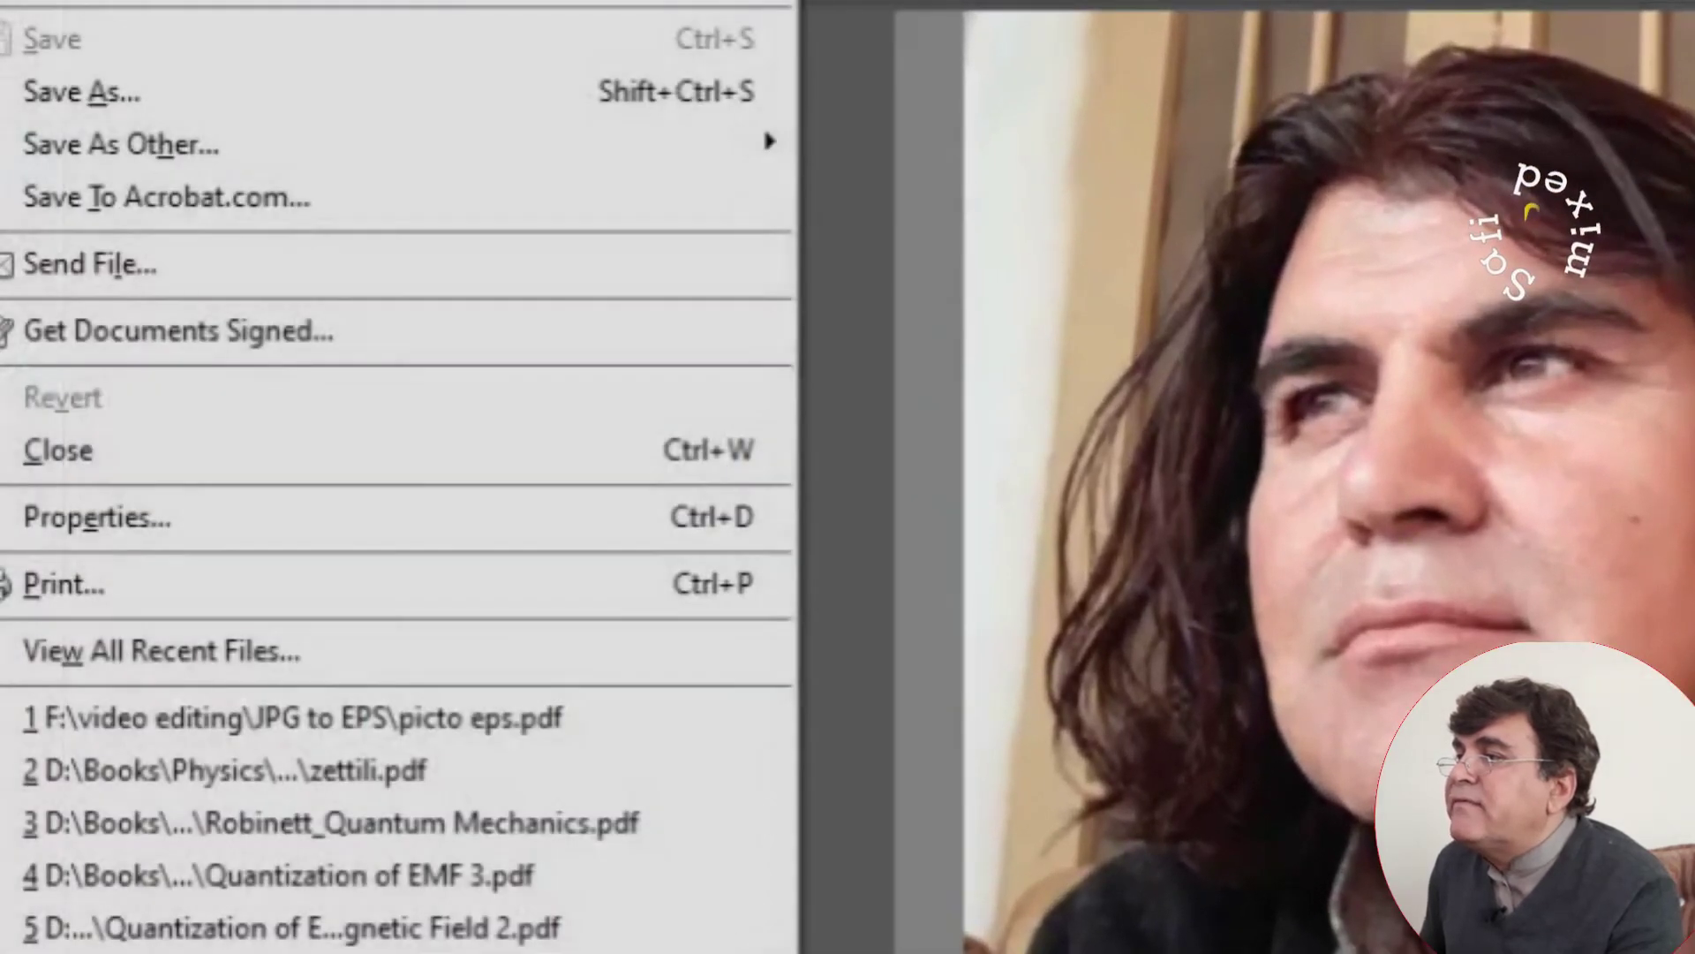
pyautogui.moveTo(152, 143)
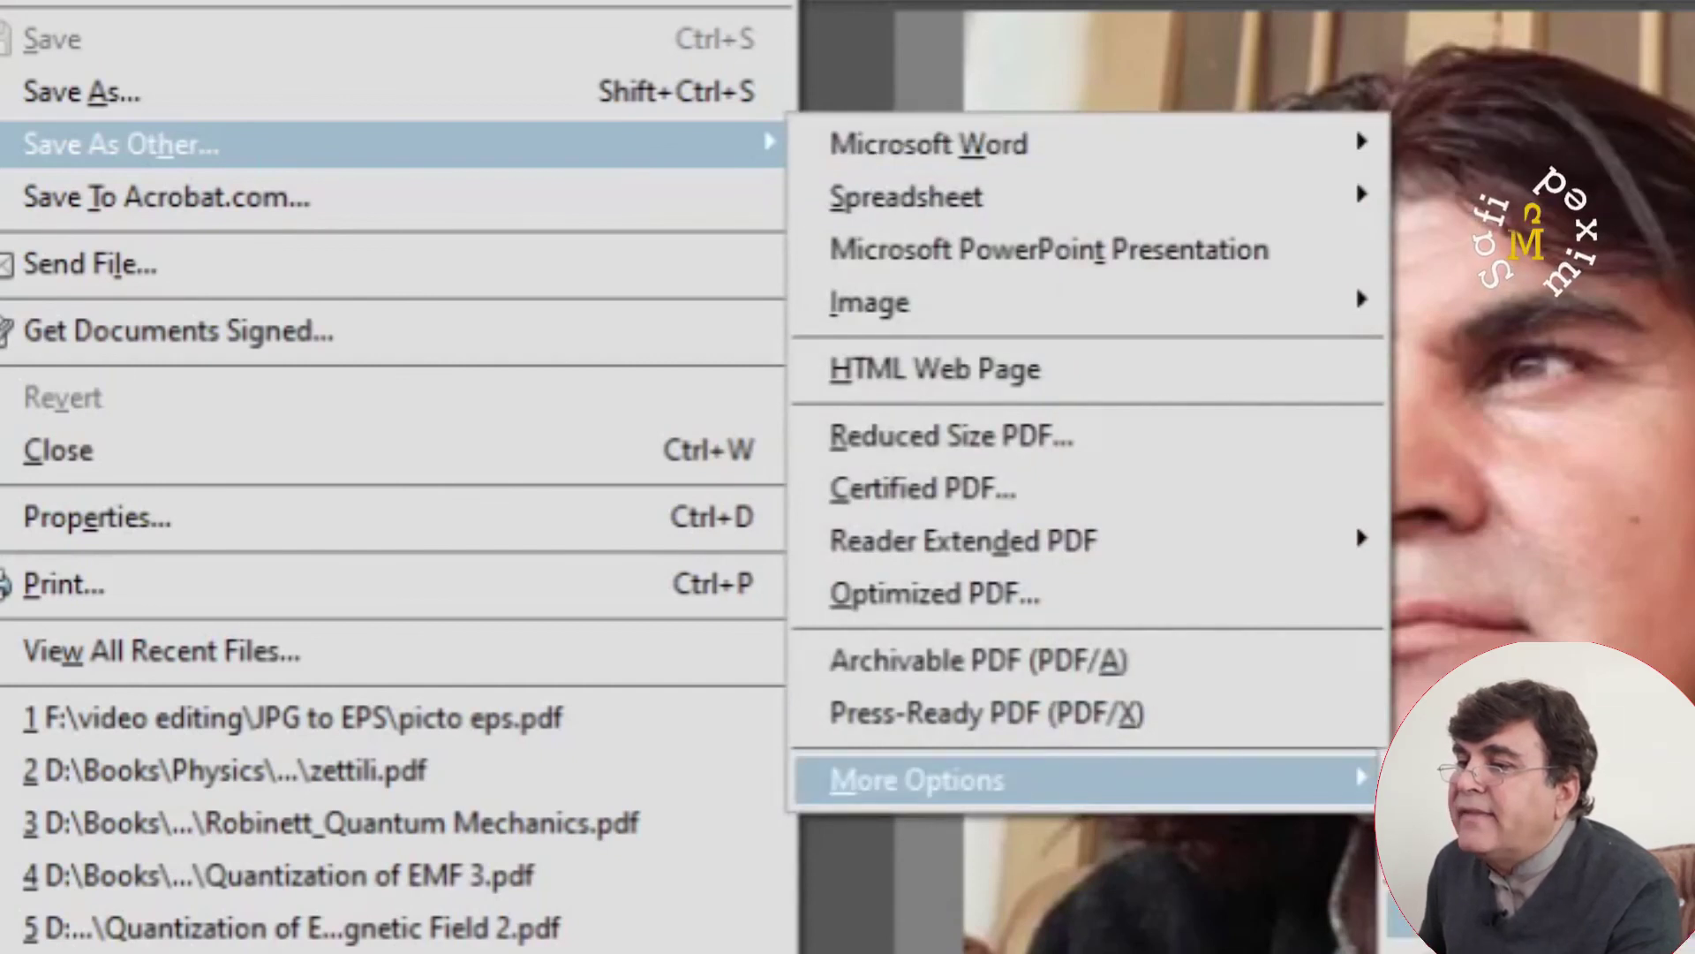
pyautogui.moveTo(1351, 780)
pyautogui.click(927, 676)
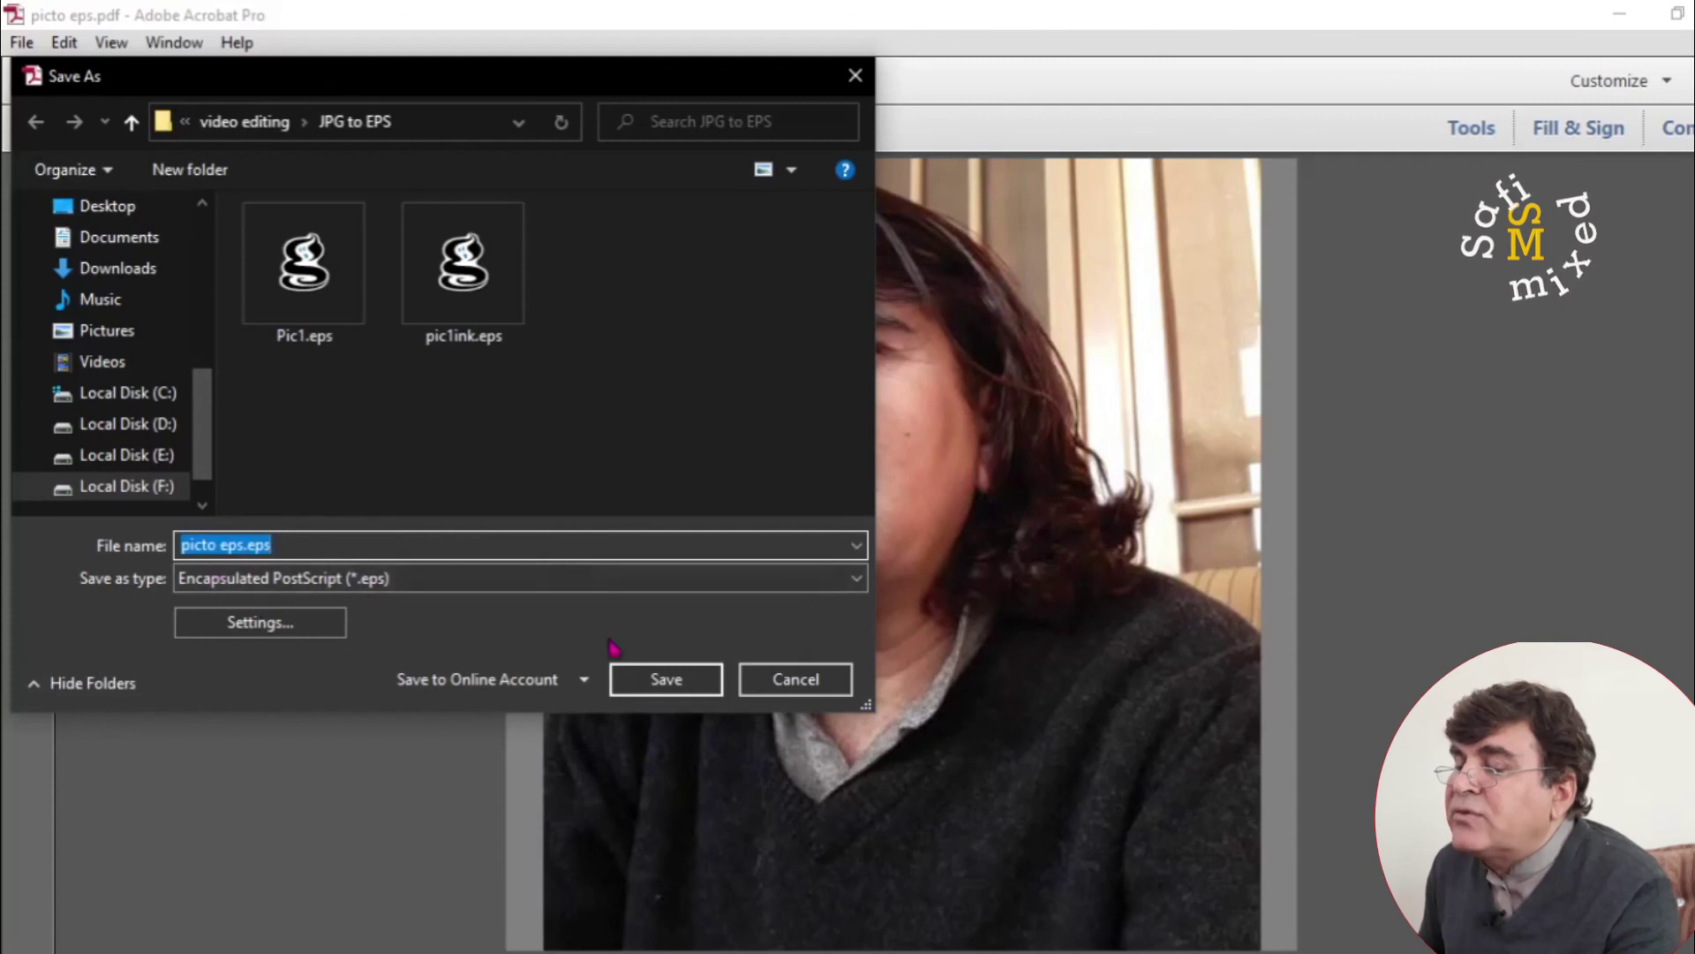
pyautogui.click(667, 680)
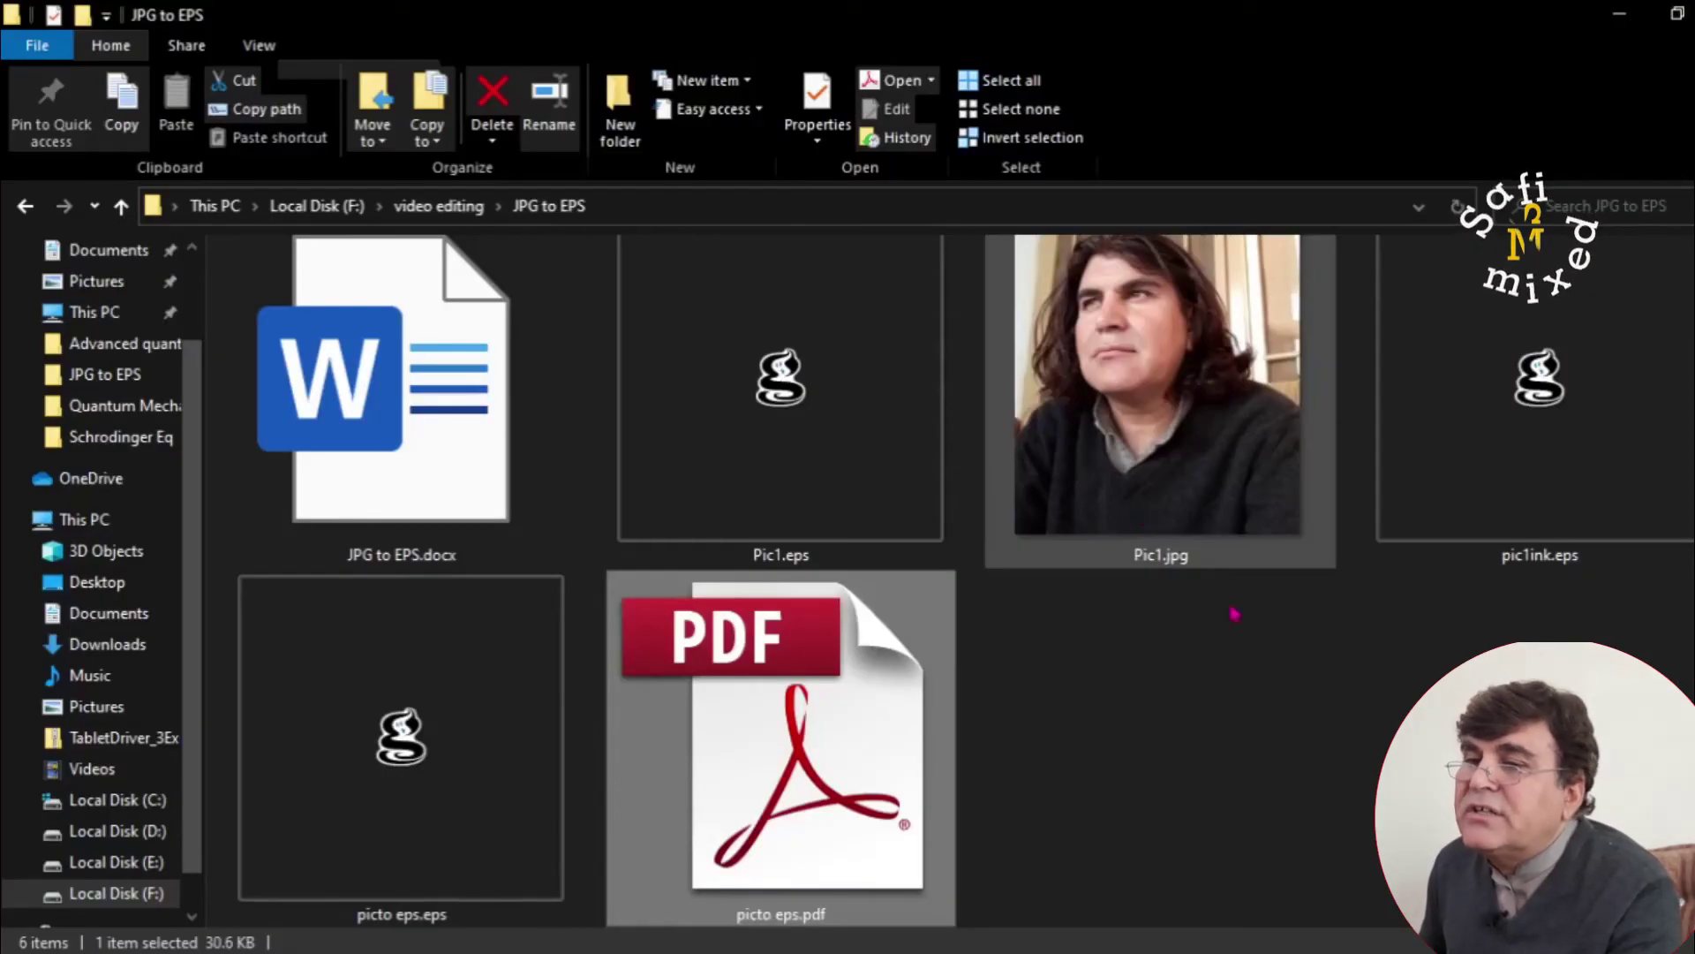
pyautogui.doubleClick(435, 767)
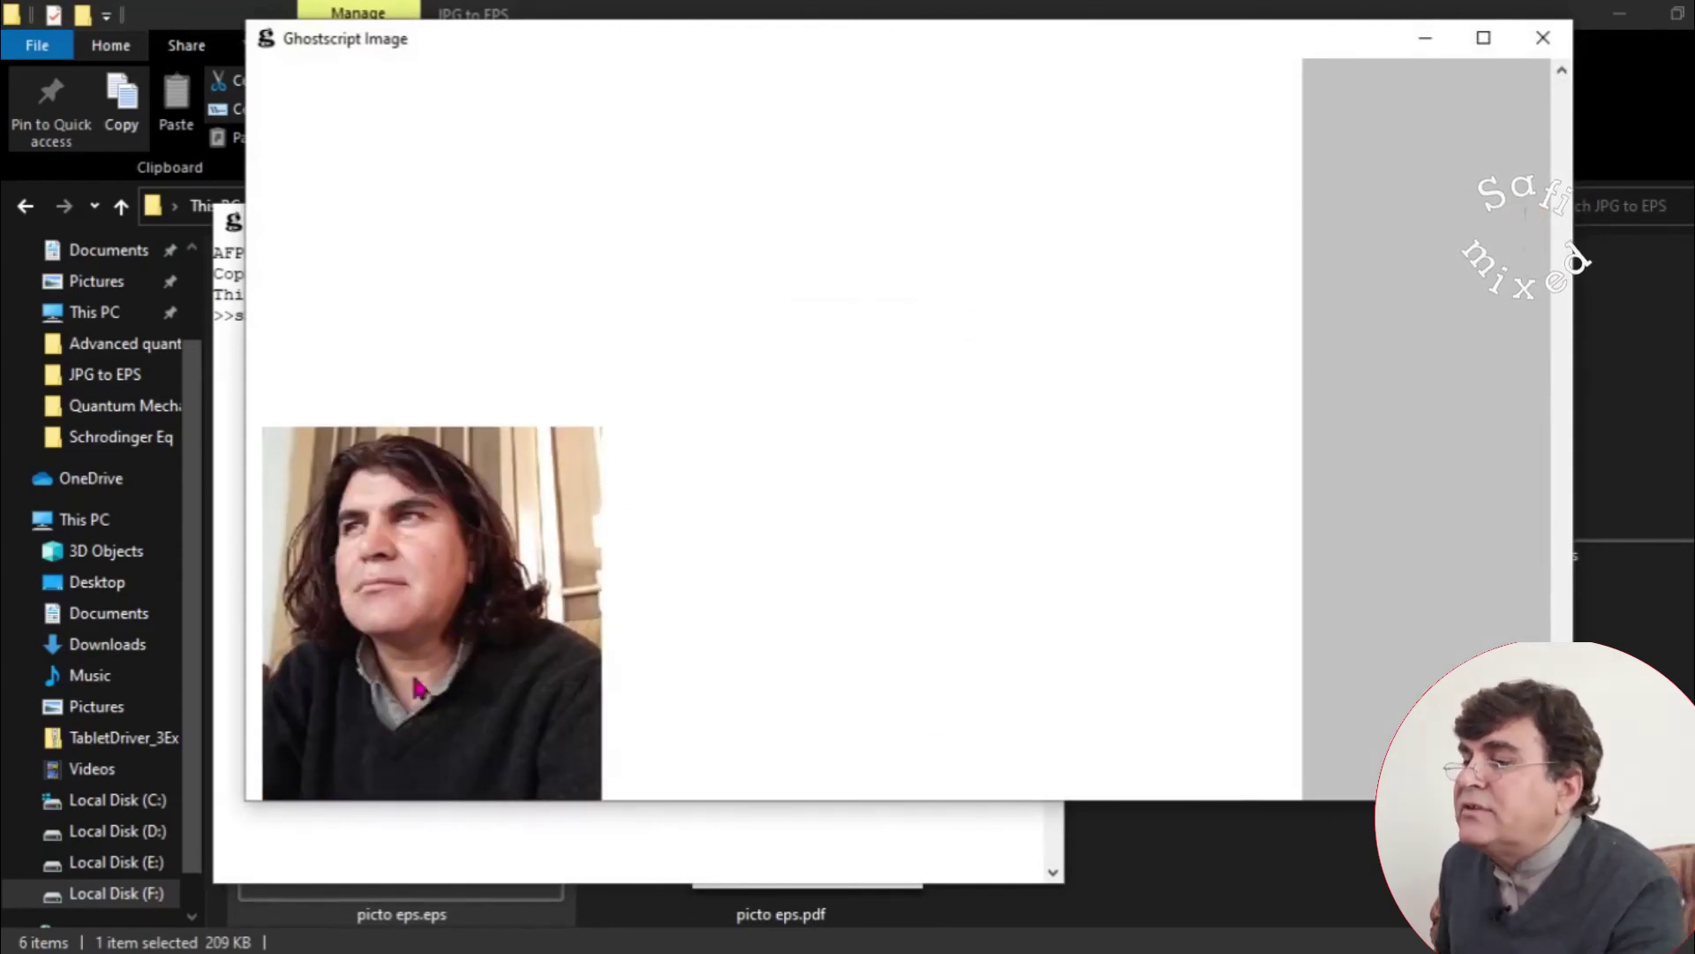
pyautogui.click(1561, 39)
pyautogui.click(1053, 220)
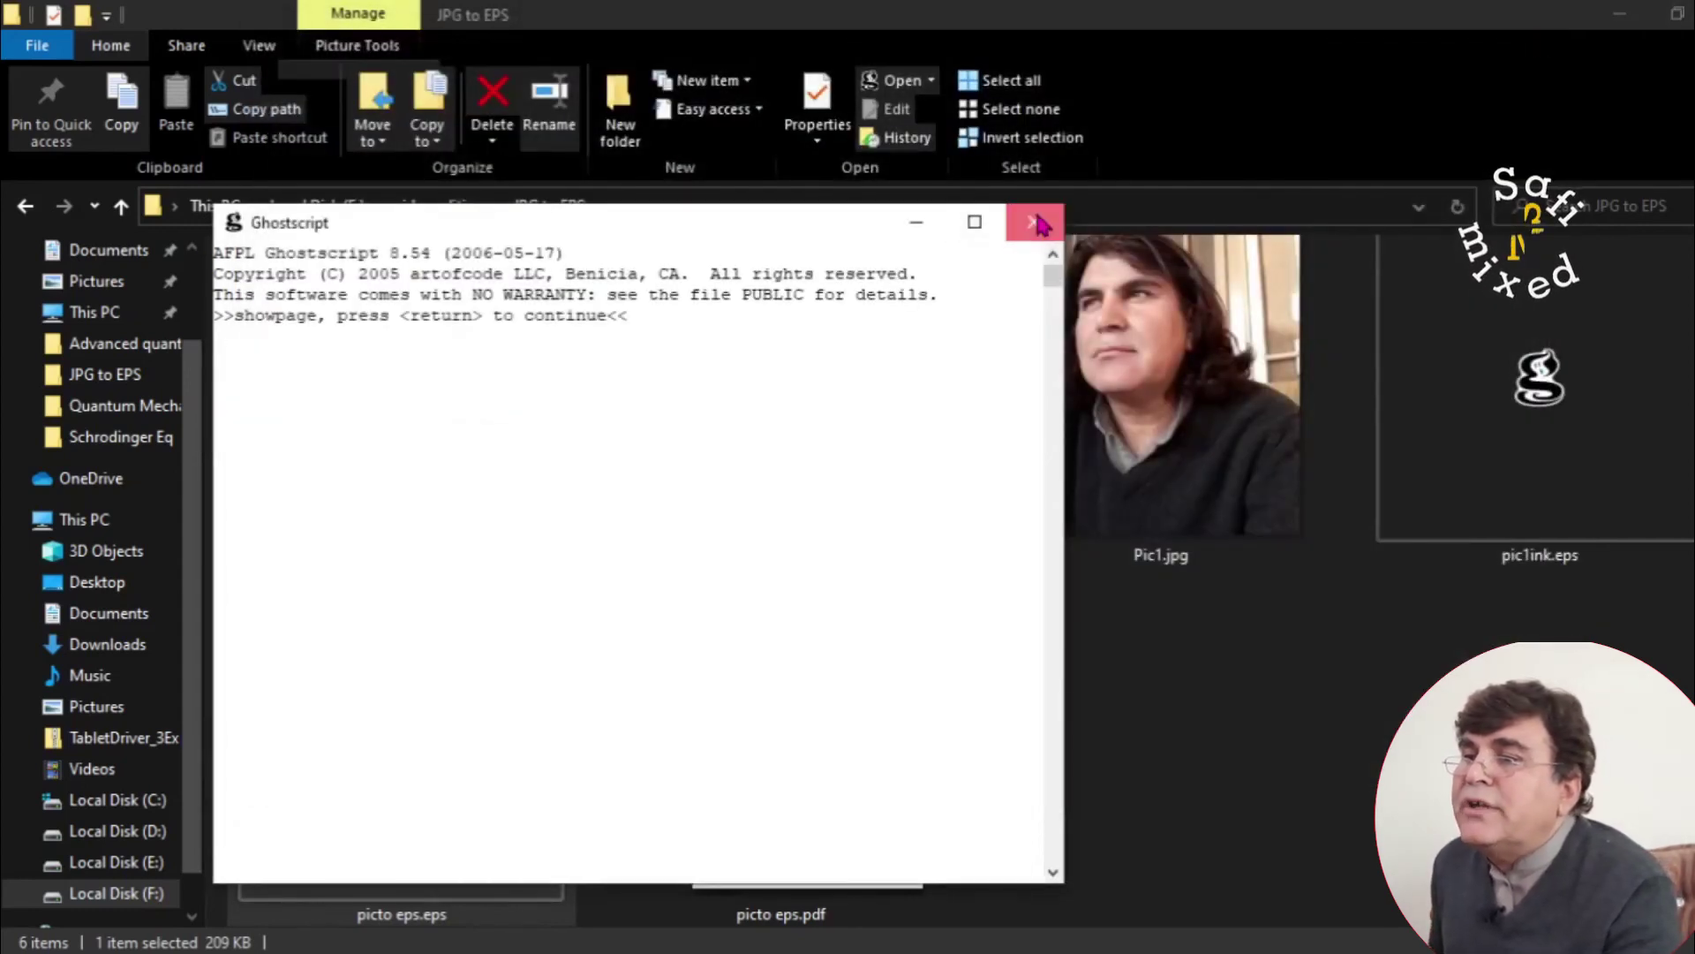